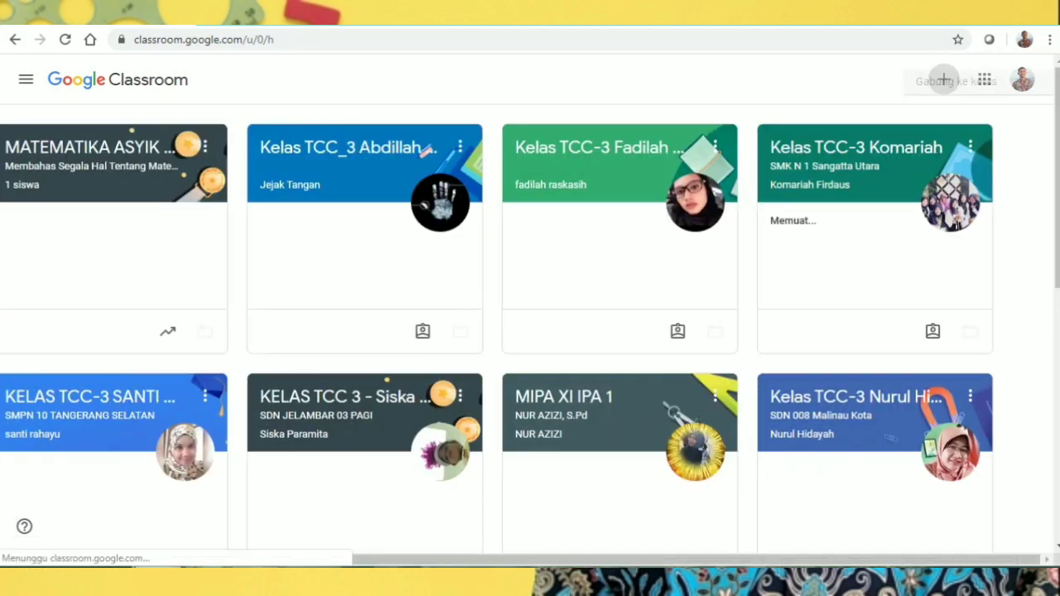
# - Start creating a new class and accept the notice about not using Classroom at a school with students
pyautogui.click(944, 80)
pyautogui.click(847, 137)
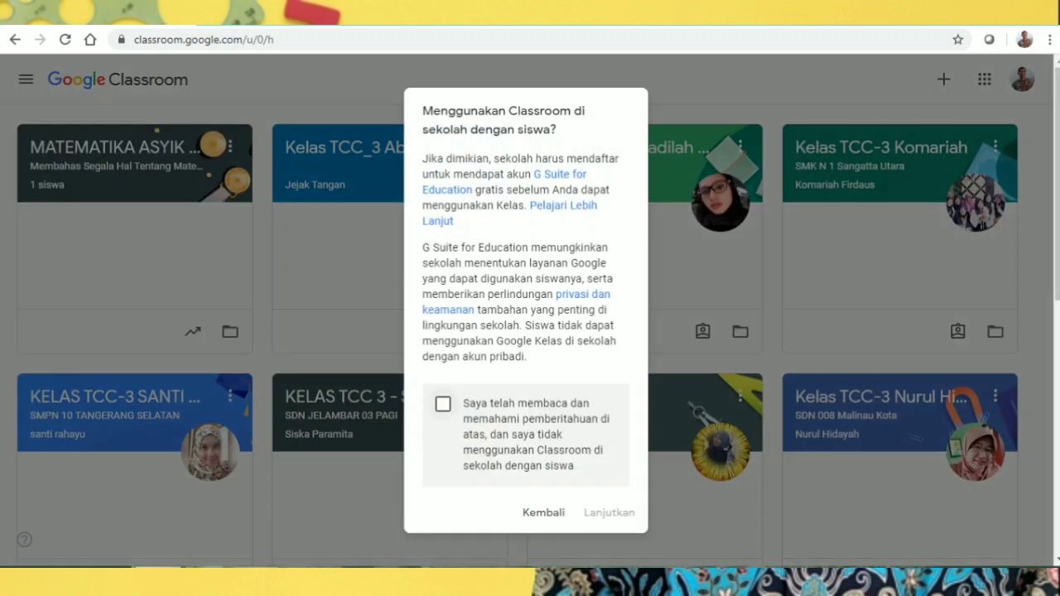
pyautogui.click(443, 404)
pyautogui.click(609, 513)
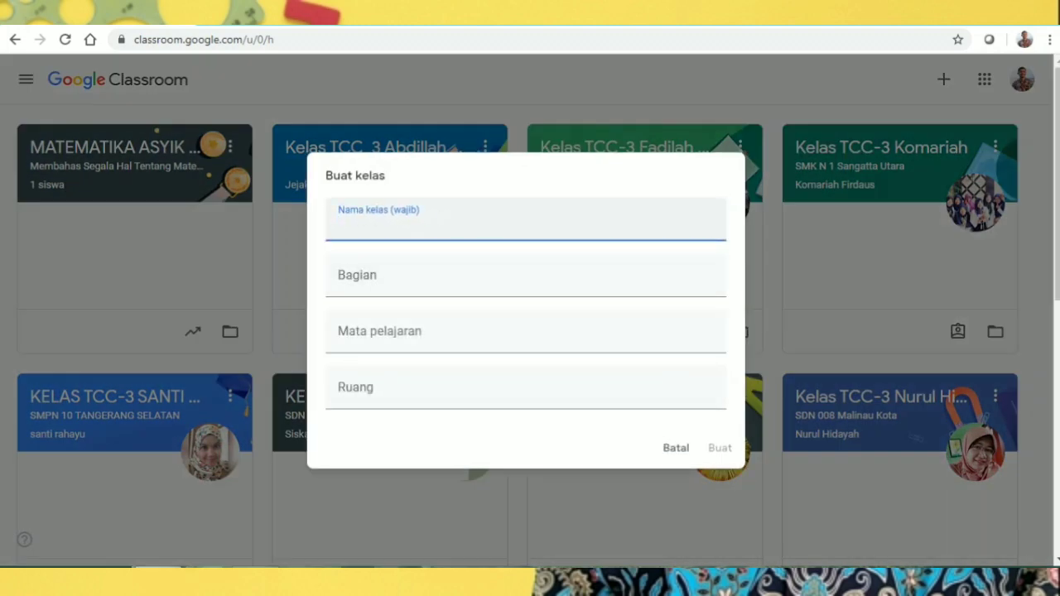
# - Name the class MATEMATIKA ASYIK and enter MATEMATIKA as both its section and its subject
pyautogui.write('MATEMA')
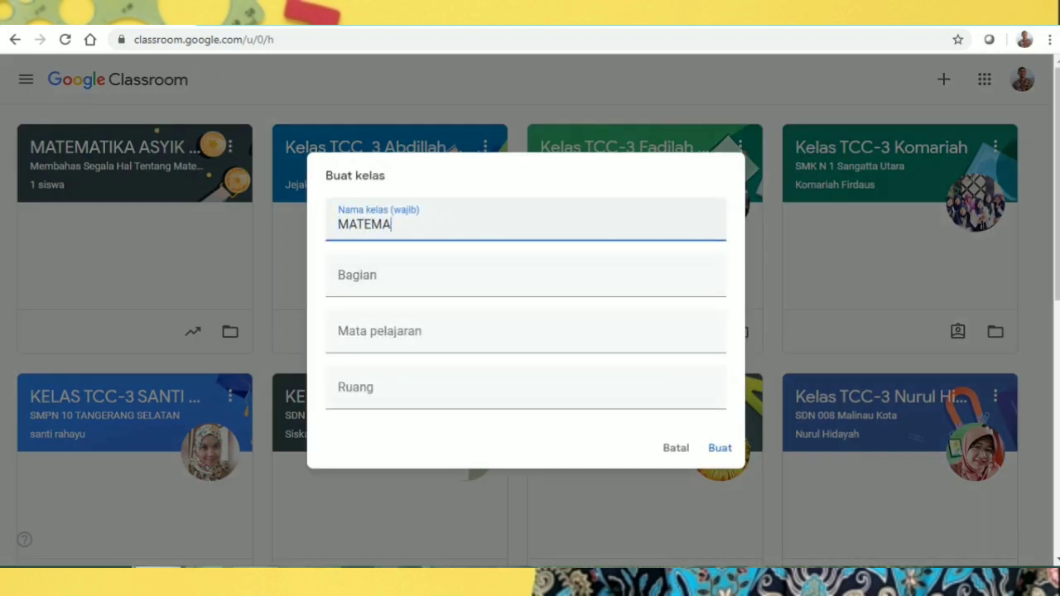
pyautogui.write('TIKA ASYIK')
pyautogui.press('Tab')
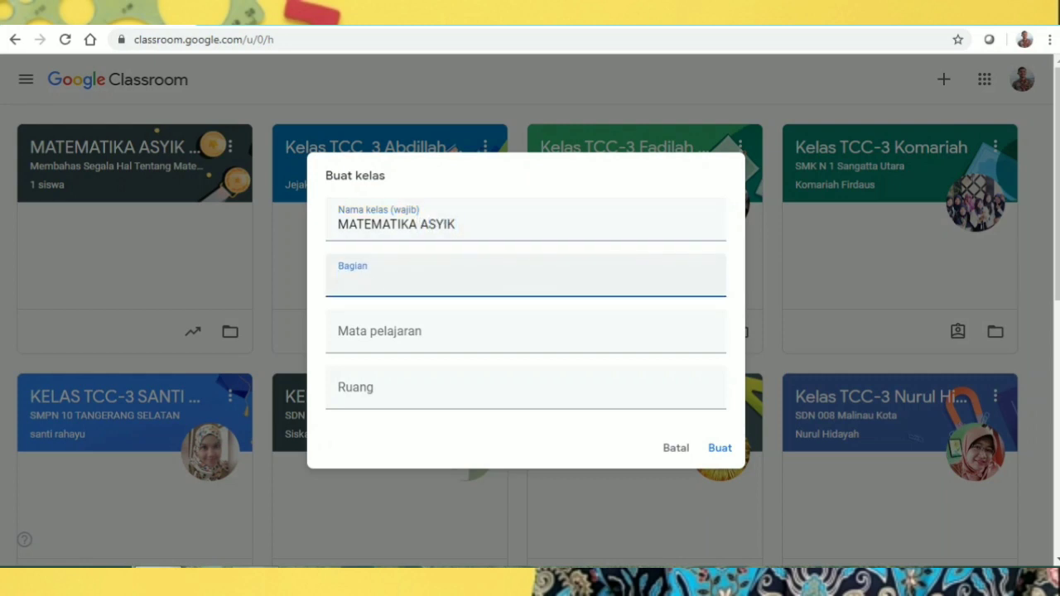
pyautogui.write('MATEMATIKA')
pyautogui.press('Tab')
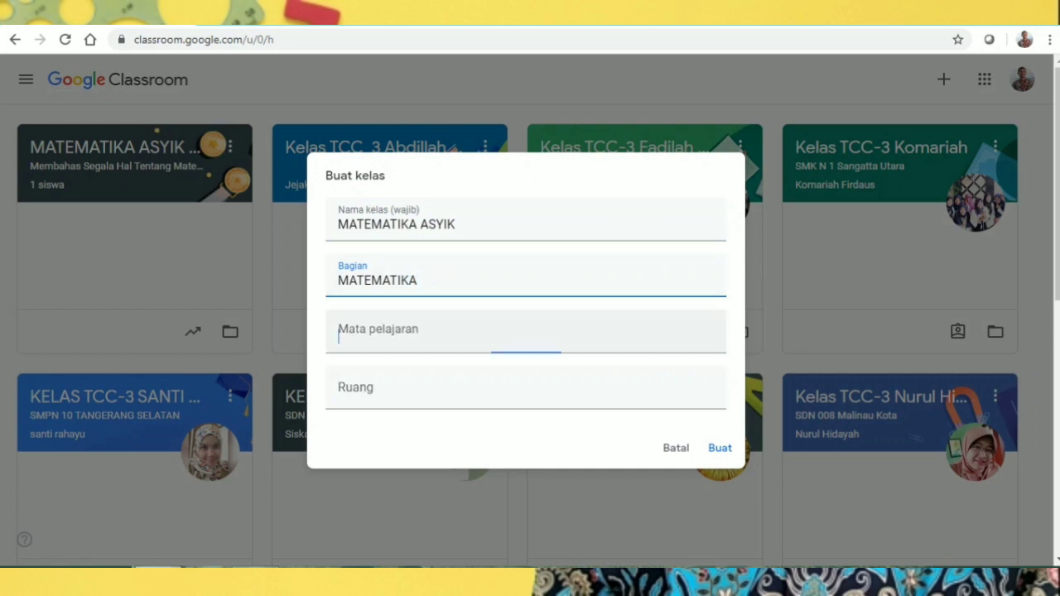
pyautogui.write('MATEMA')
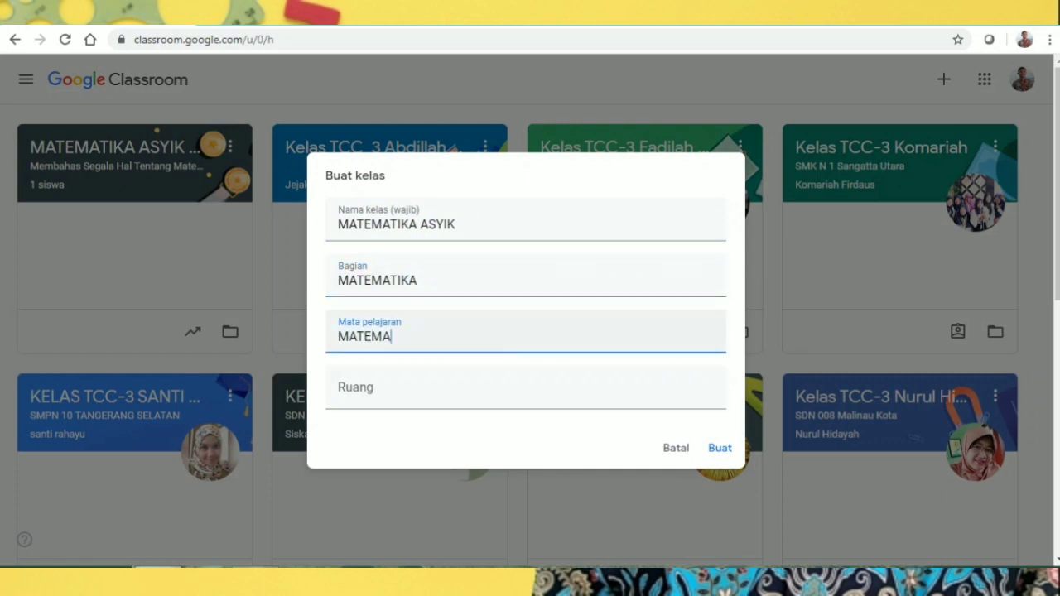
pyautogui.write('TIKA')
pyautogui.press('Tab')
# - Fill in the room field, using SEMUA KELAS in place of the class level VIII, and create the class
pyautogui.write('SMP')
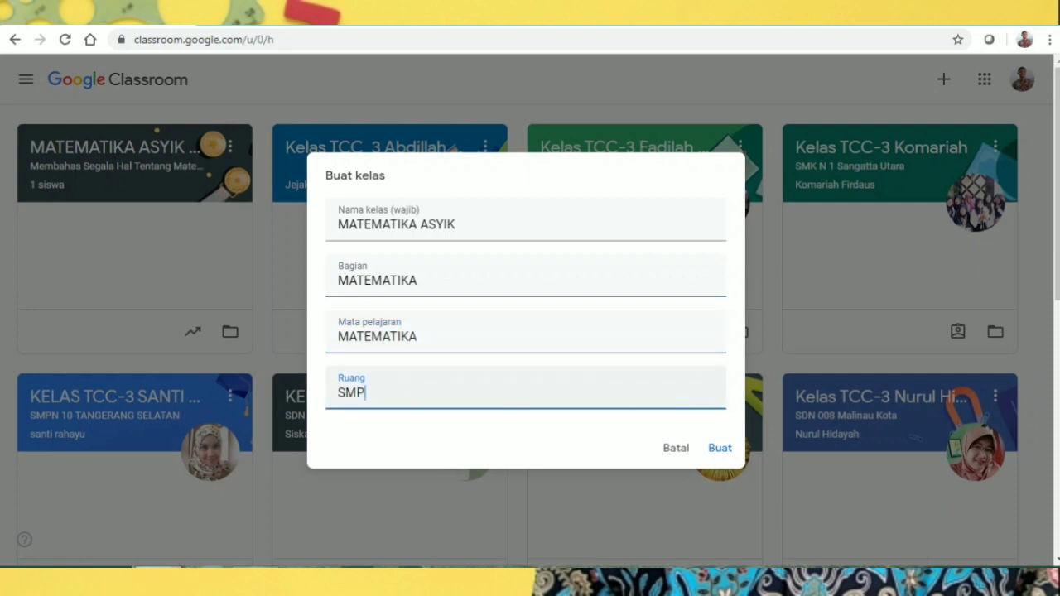
pyautogui.write(' KELAS VIII')
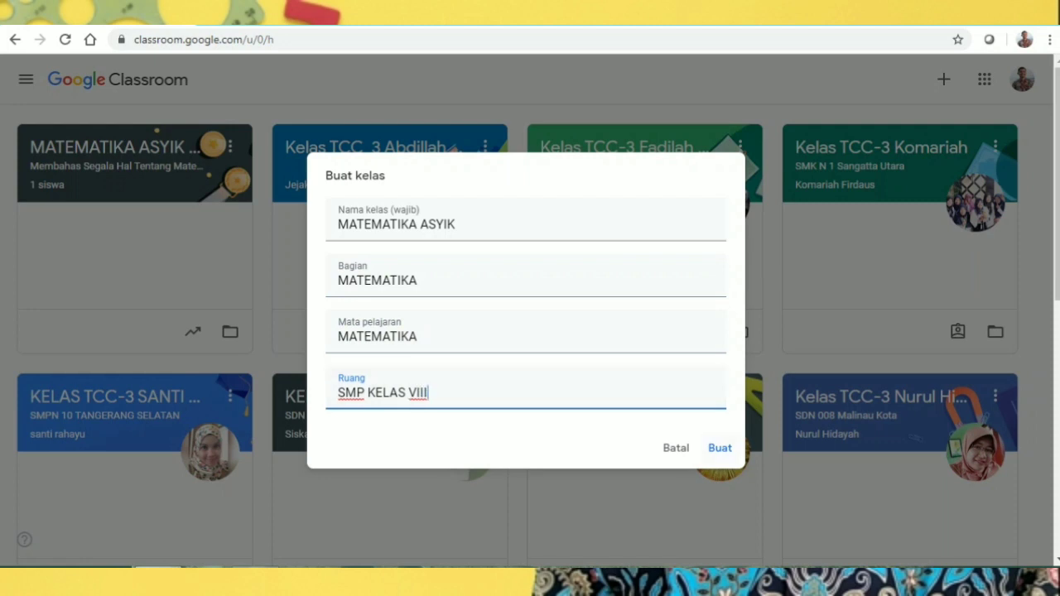
pyautogui.press('BackSpace')
pyautogui.press('BackSpace')
pyautogui.press('BackSpace')
pyautogui.press('BackSpace')
pyautogui.press('BackSpace')
pyautogui.press('BackSpace')
pyautogui.press('BackSpace')
pyautogui.press('BackSpace')
pyautogui.press('BackSpace')
pyautogui.press('BackSpace')
pyautogui.press('BackSpace')
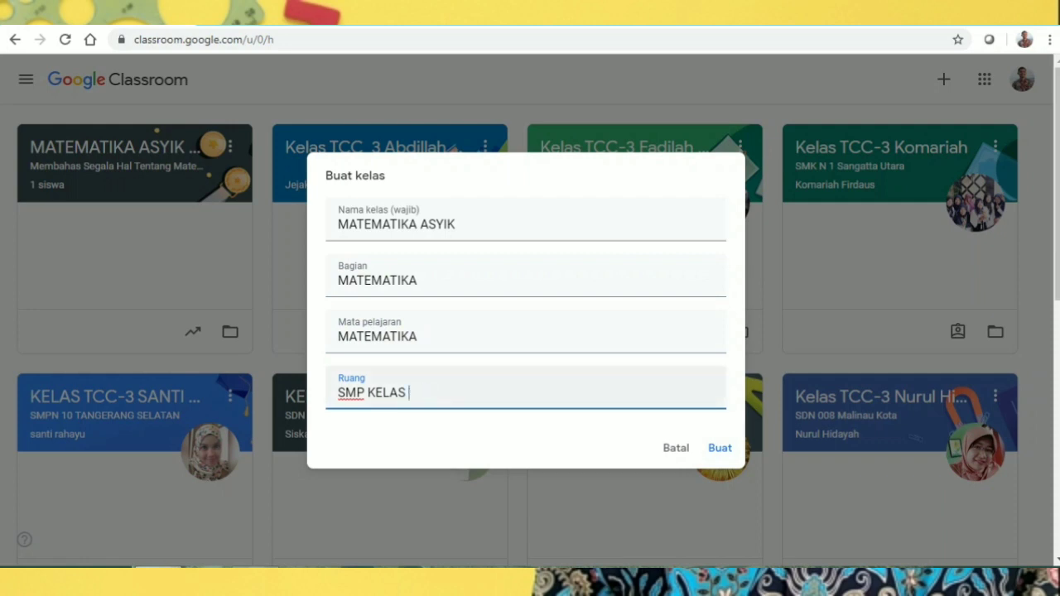
pyautogui.write('K')
pyautogui.press('BackSpace')
pyautogui.write('SEMUA KELAS')
pyautogui.click(720, 449)
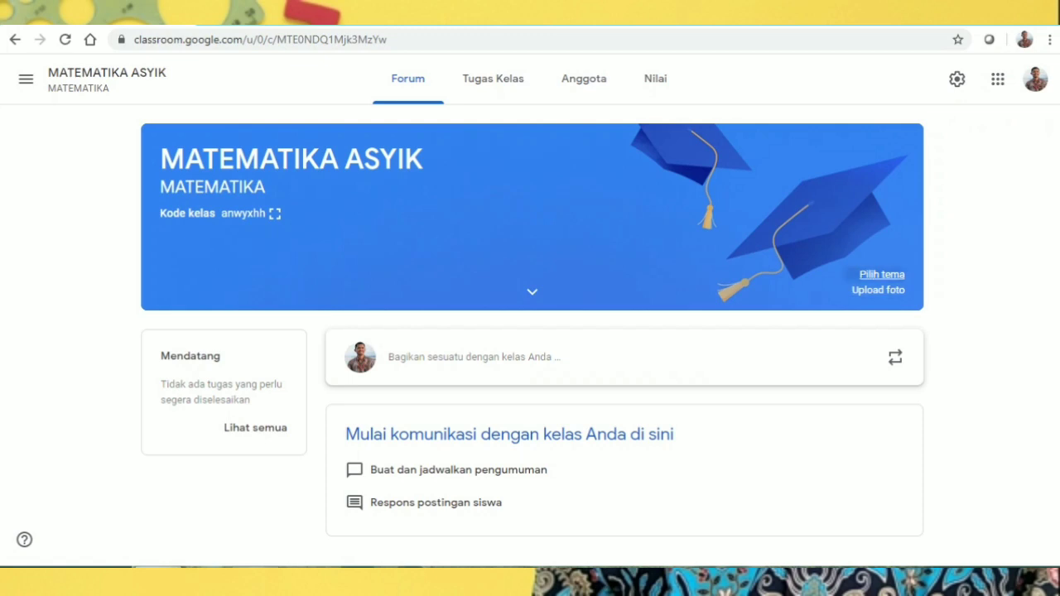
# - Change the class theme to the blue General gallery image with the school bag, notebook and pen
pyautogui.click(882, 275)
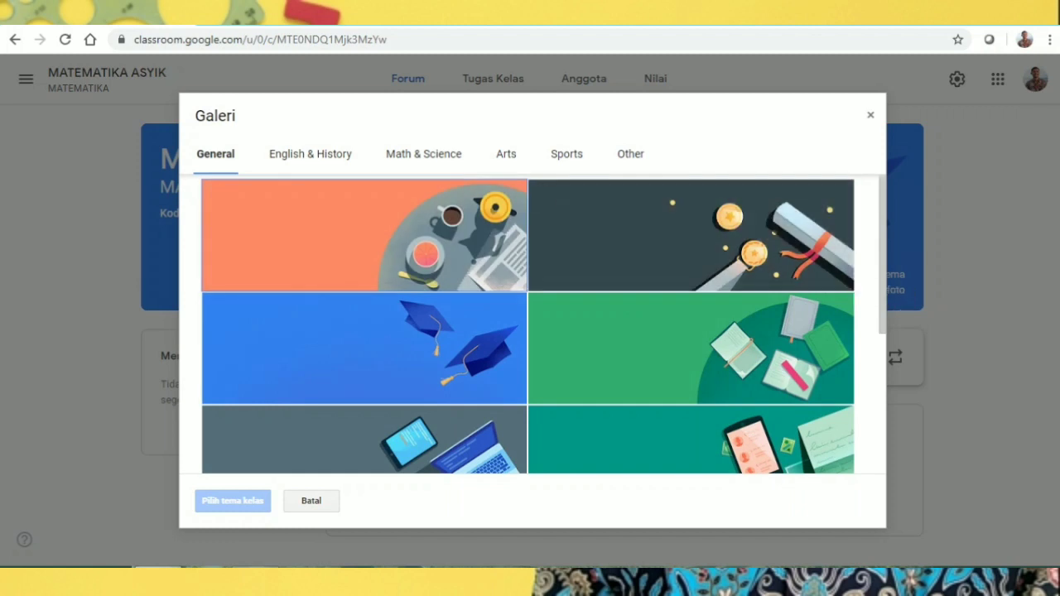
pyautogui.scroll(-3, 530, 324)
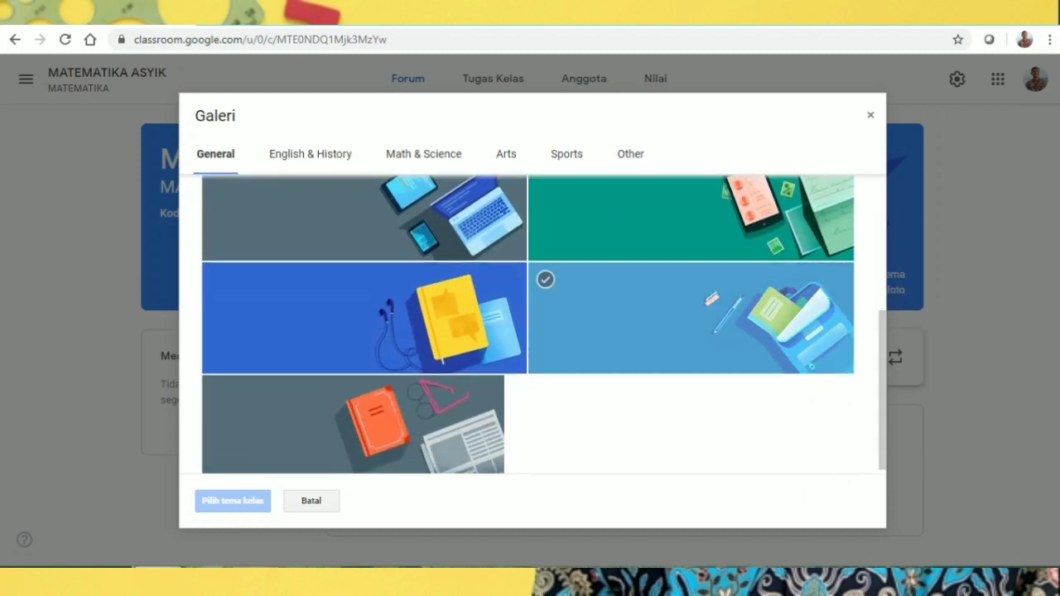
pyautogui.click(691, 318)
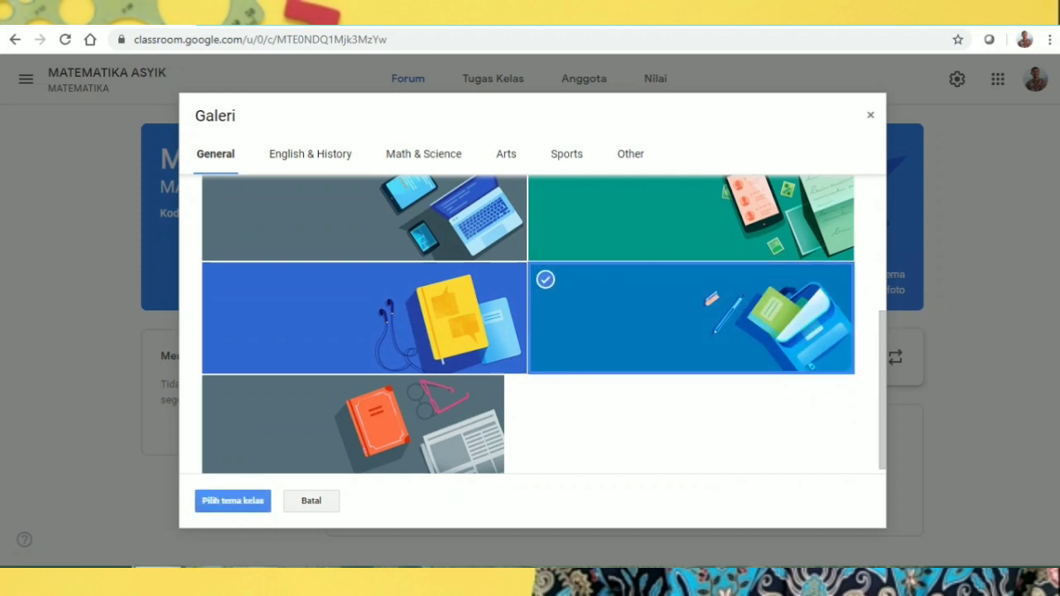
pyautogui.click(233, 500)
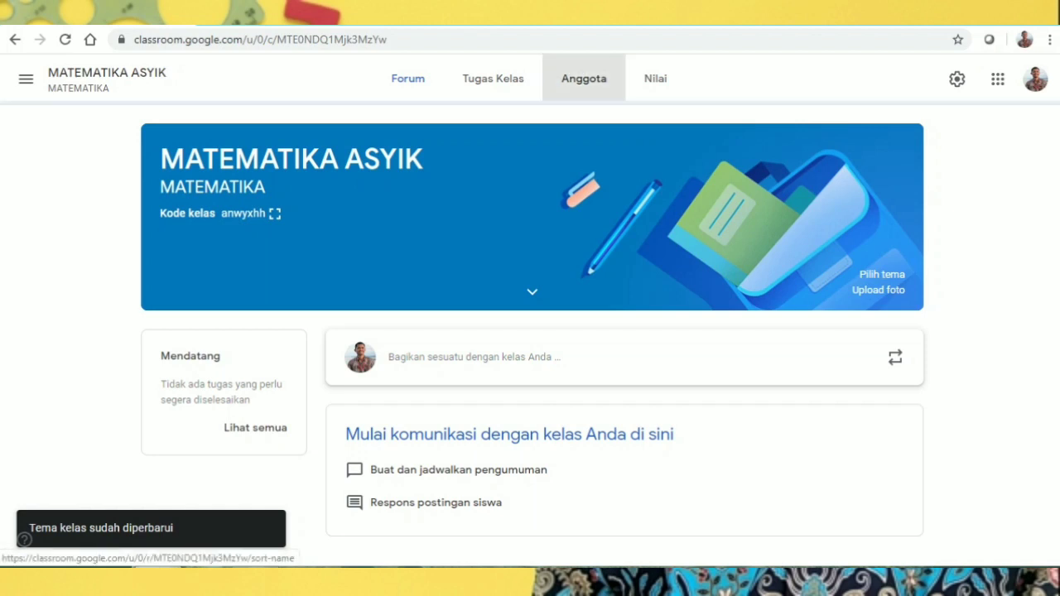
# - Invite a student to the class by searching for the student's name and choosing the matching contact
pyautogui.click(584, 79)
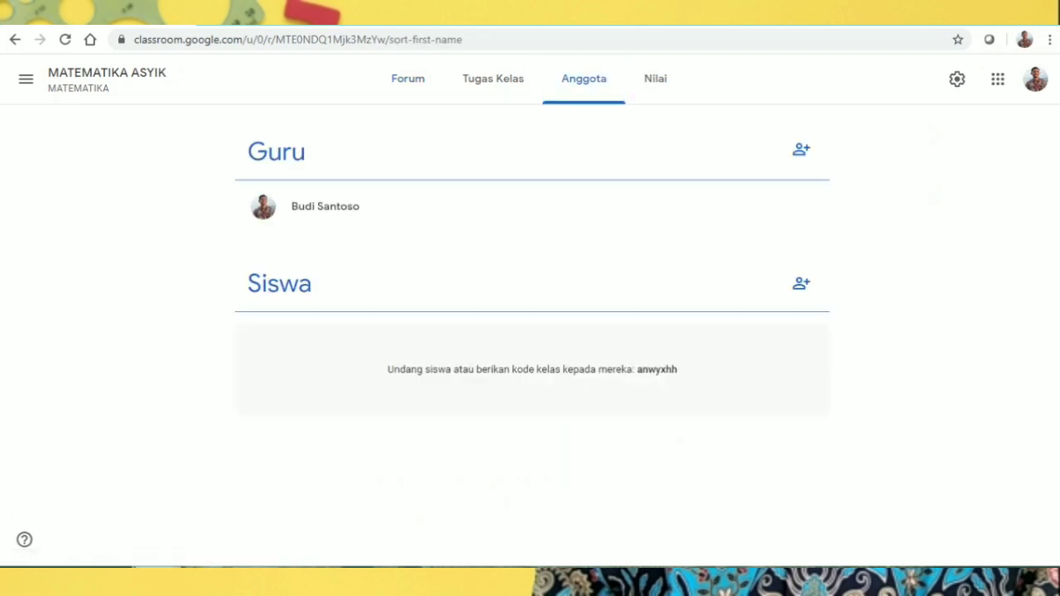
pyautogui.click(801, 283)
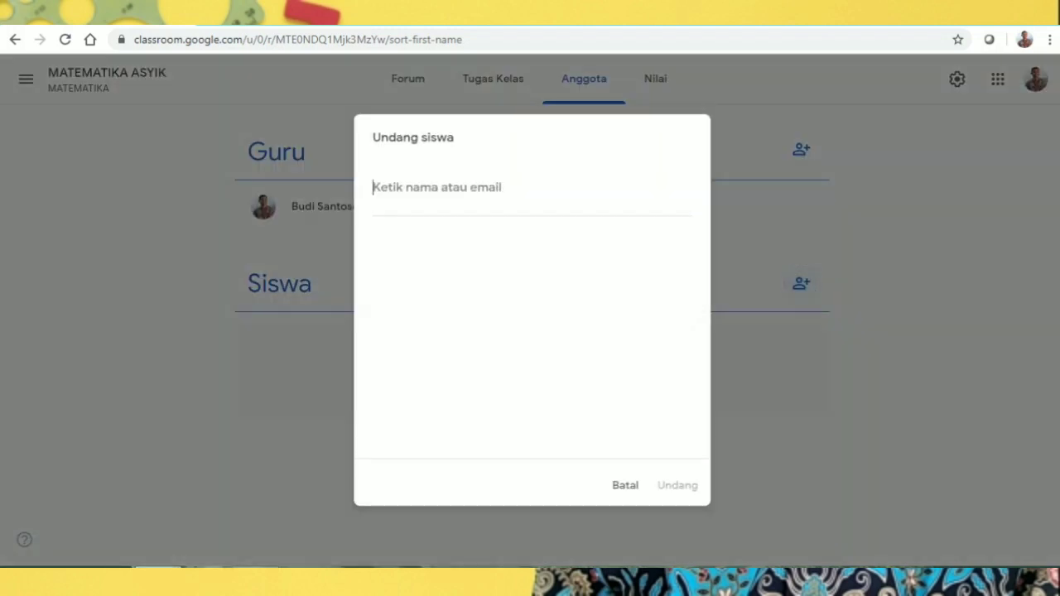
pyautogui.write('IAM')
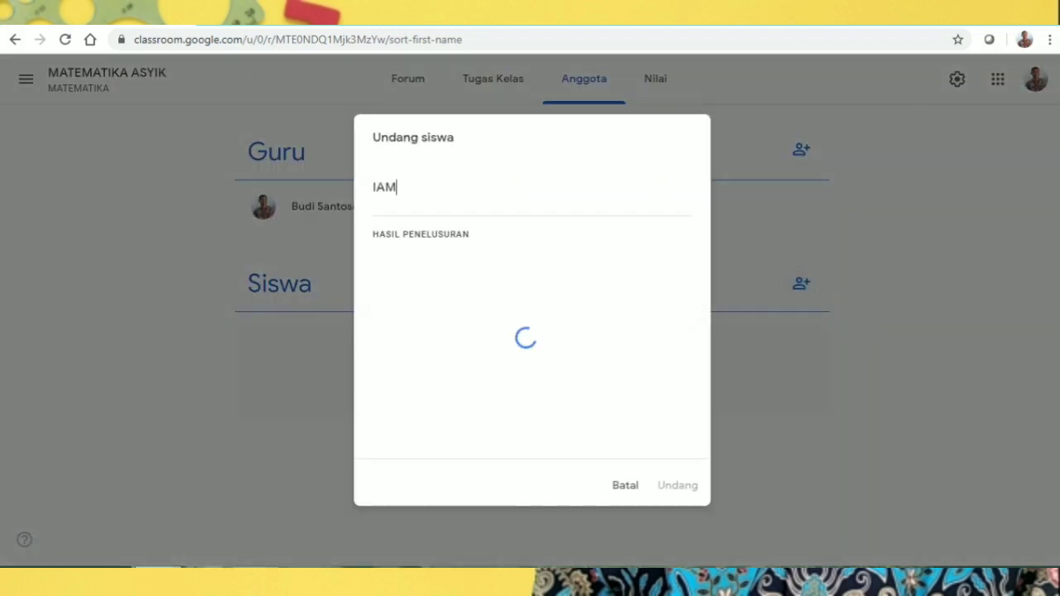
pyautogui.press('BackSpace')
pyautogui.press('BackSpace')
pyautogui.write('MIA')
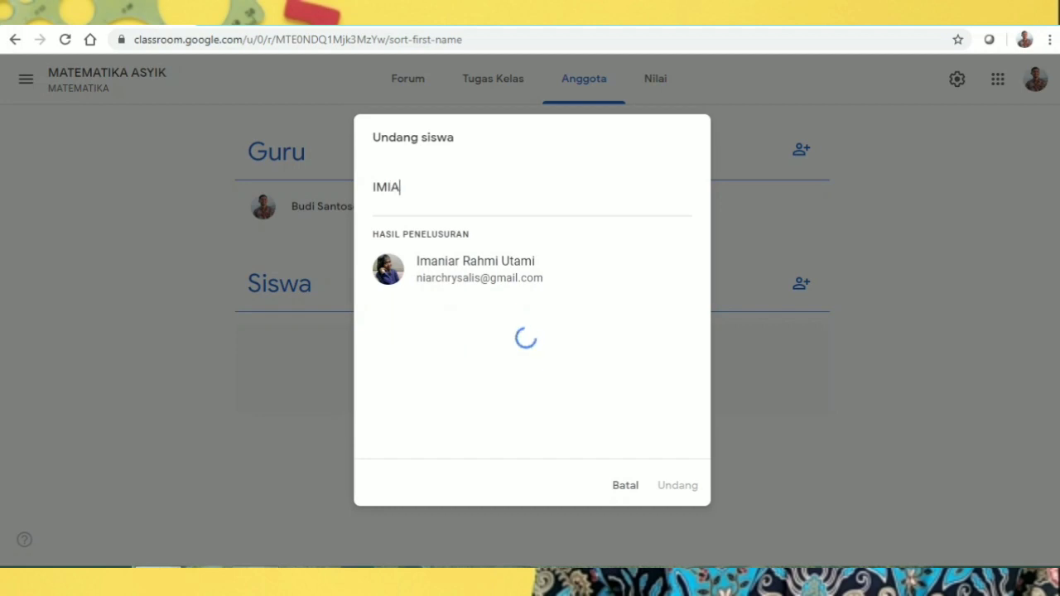
pyautogui.press('BackSpace')
pyautogui.press('BackSpace')
pyautogui.click(480, 269)
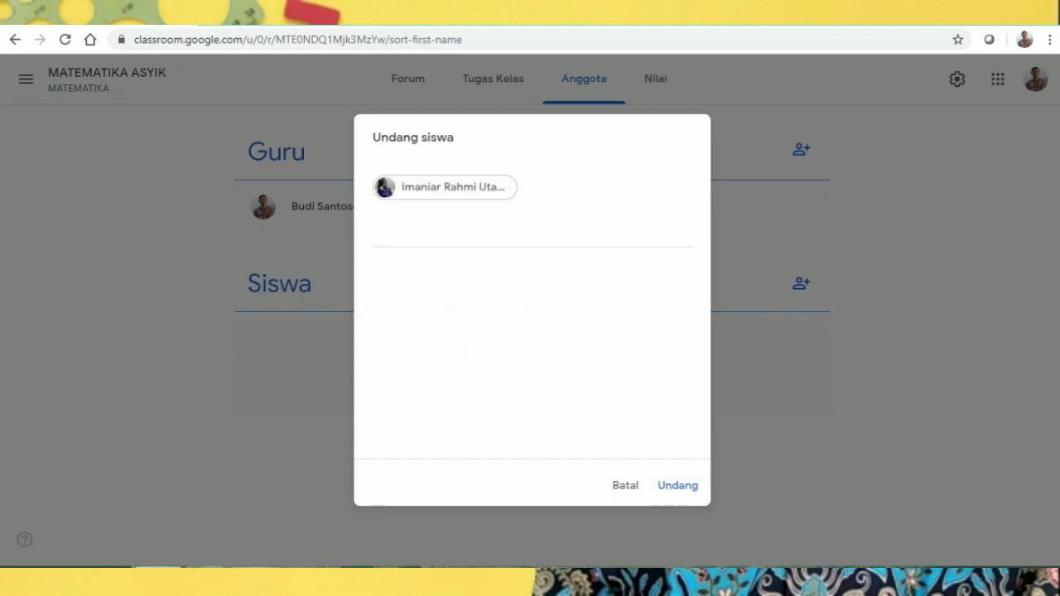
pyautogui.click(678, 486)
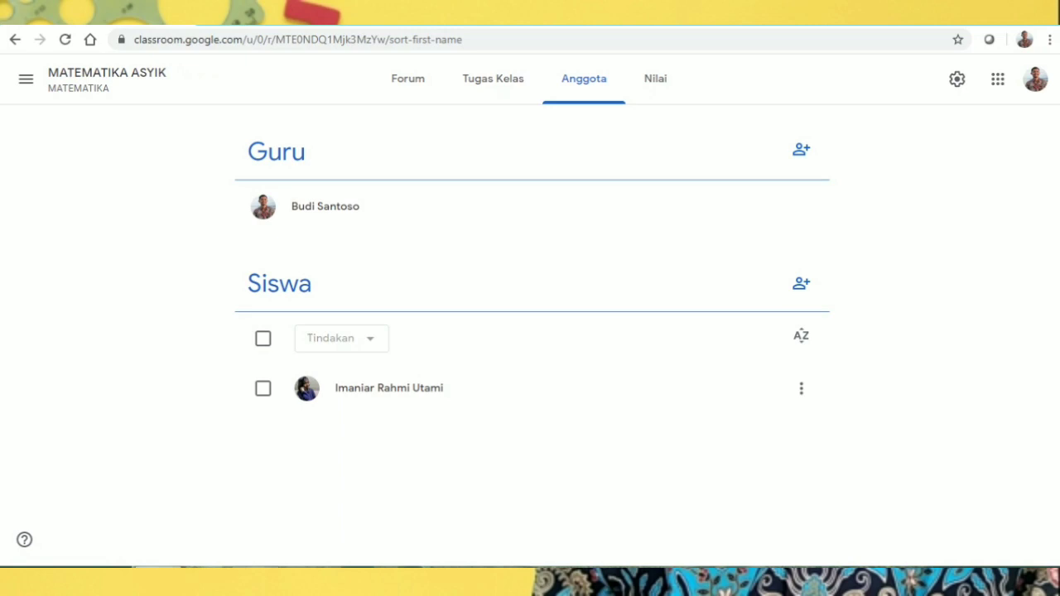
# - Post the announcement "SELAMAT DATANG ANAK-ANAK. SEMANGAT BELAJAR" to all students in the class forum
pyautogui.click(407, 78)
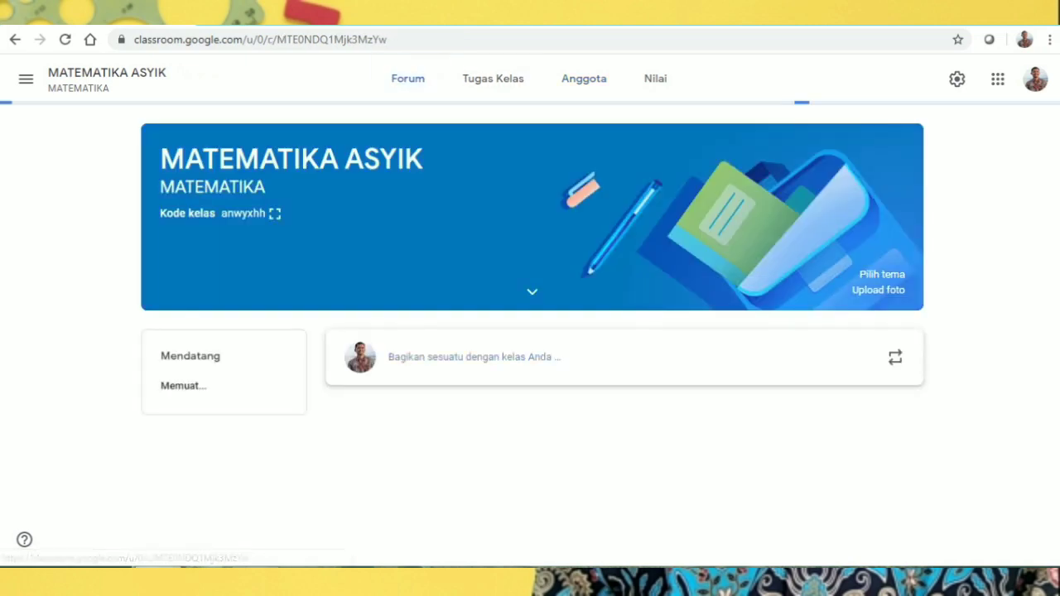
pyautogui.click(475, 357)
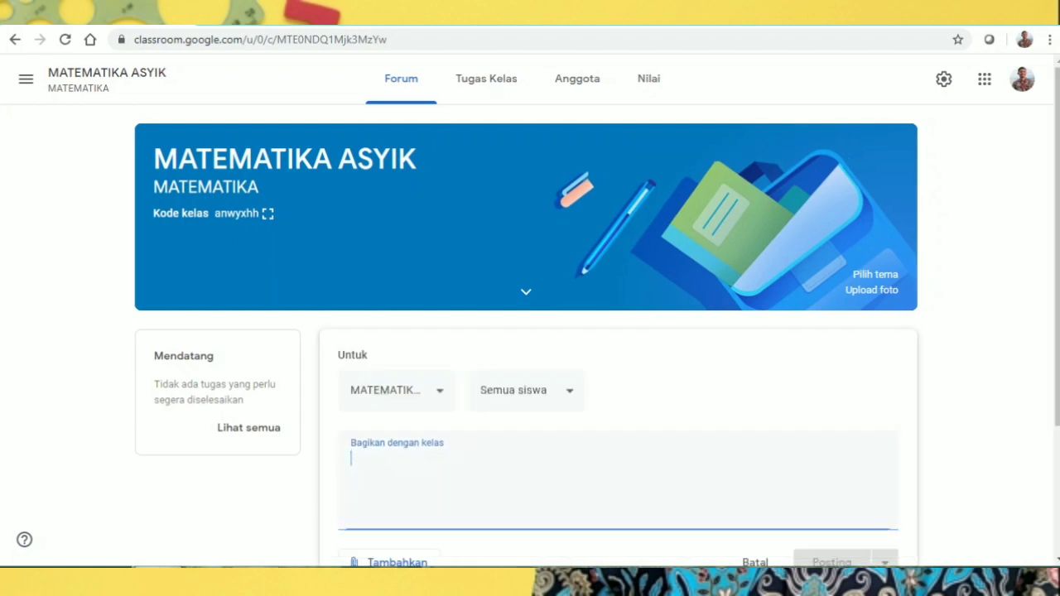
pyautogui.write('SELA')
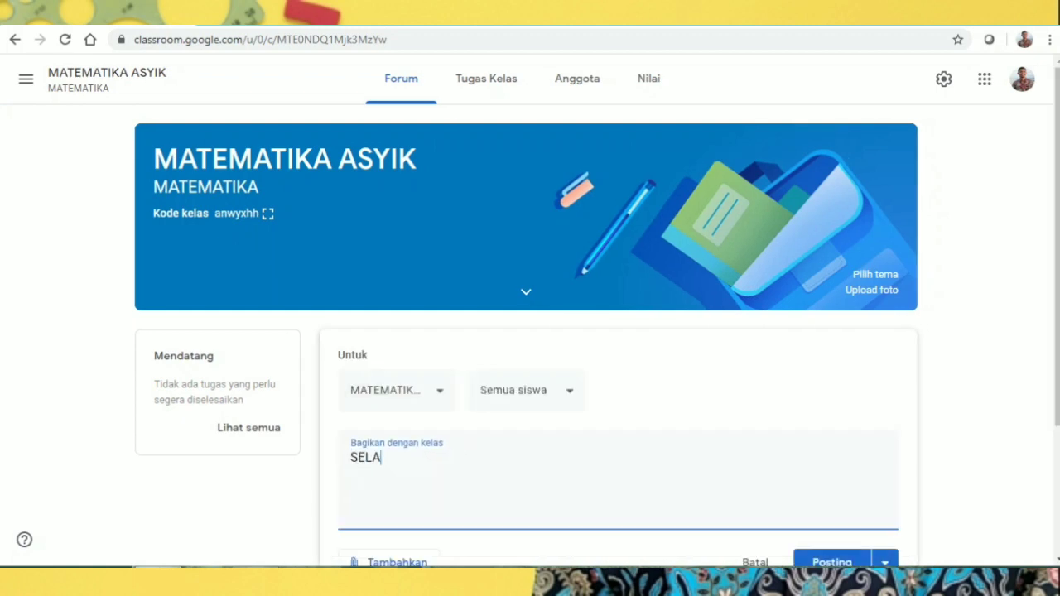
pyautogui.write('MAT DATAN')
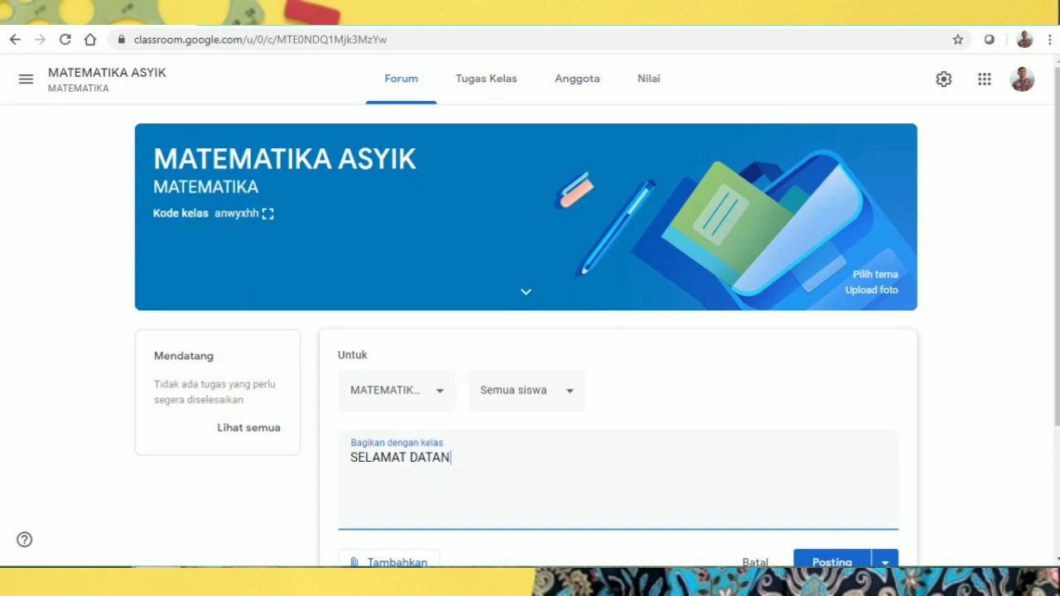
pyautogui.write('G ANAK-ANA')
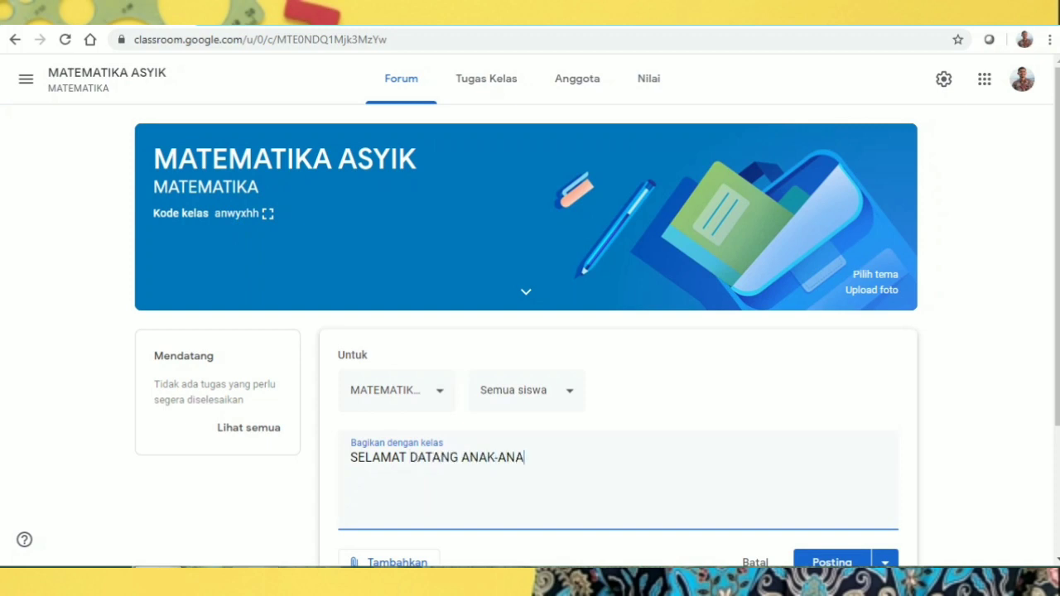
pyautogui.write('K. SEMANGAT BELAJAR')
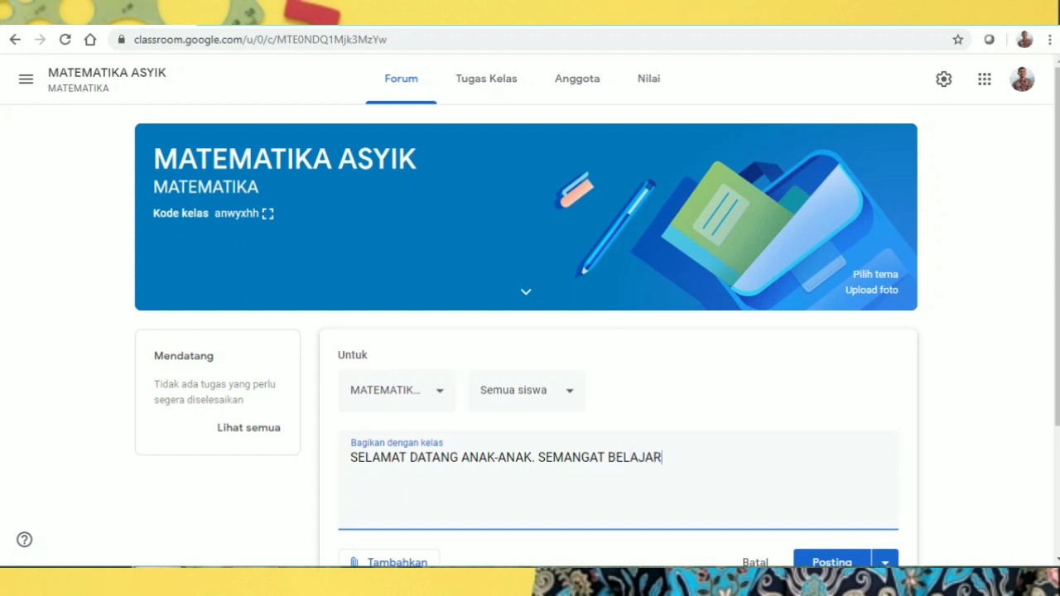
pyautogui.press('Return')
pyautogui.click(833, 561)
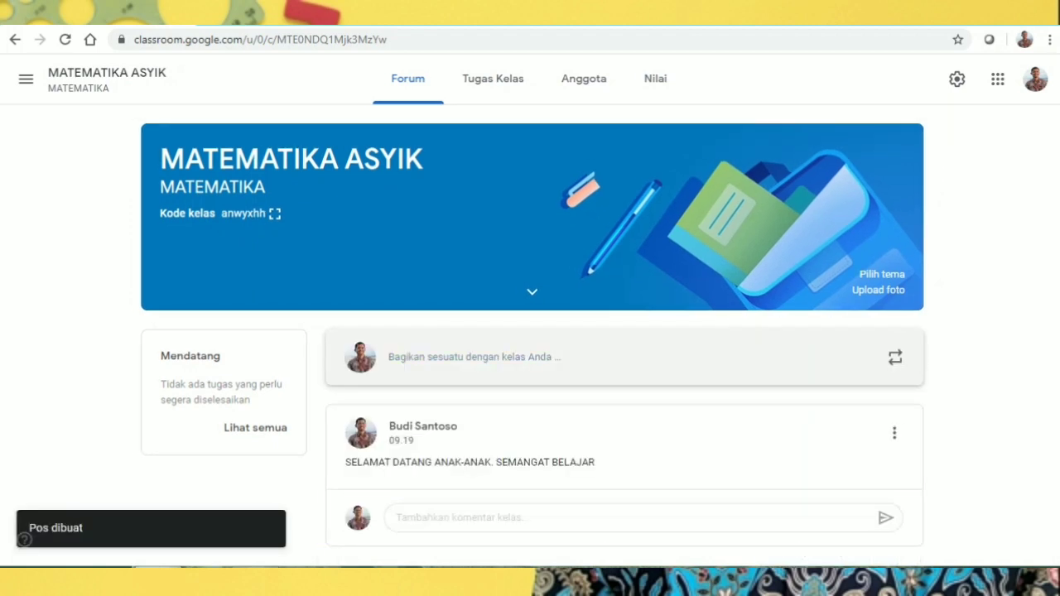
# - Add a topic named "D. UJIAN" to the class's classwork
pyautogui.click(492, 79)
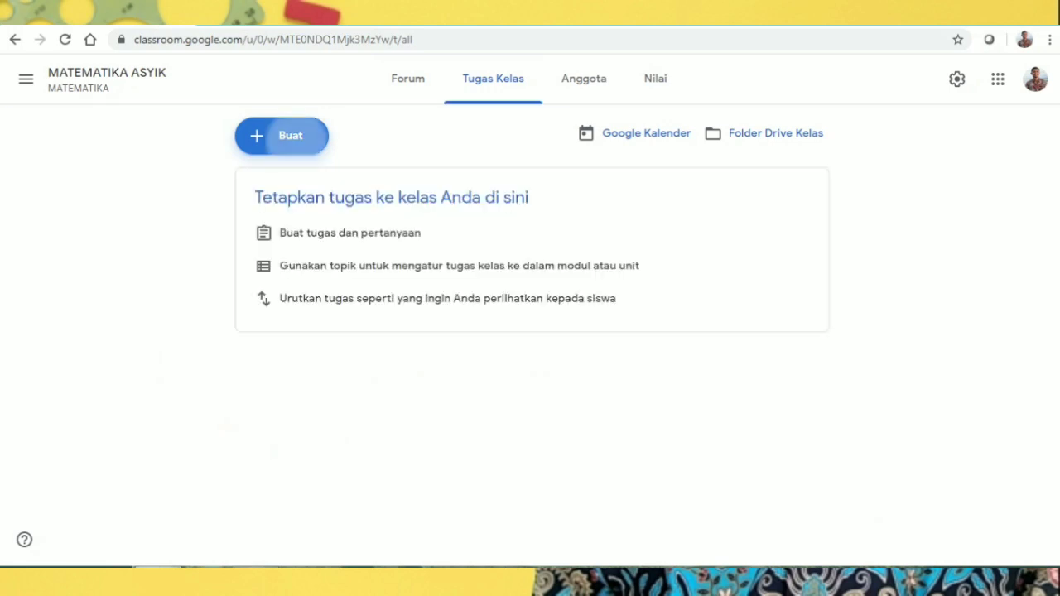
pyautogui.click(282, 136)
pyautogui.click(292, 316)
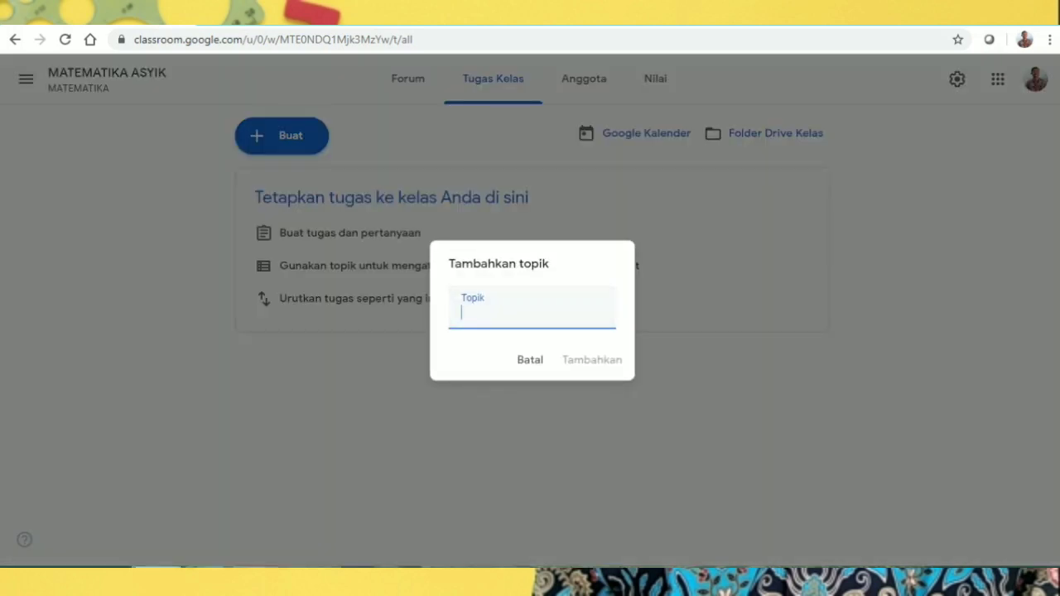
pyautogui.write('D. UJIAN')
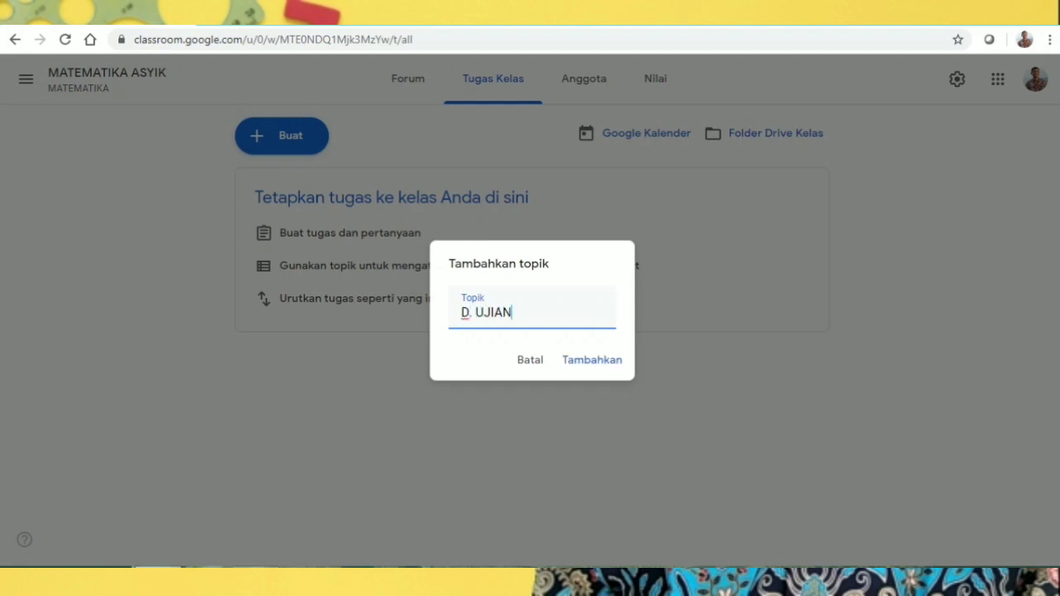
pyautogui.press('Return')
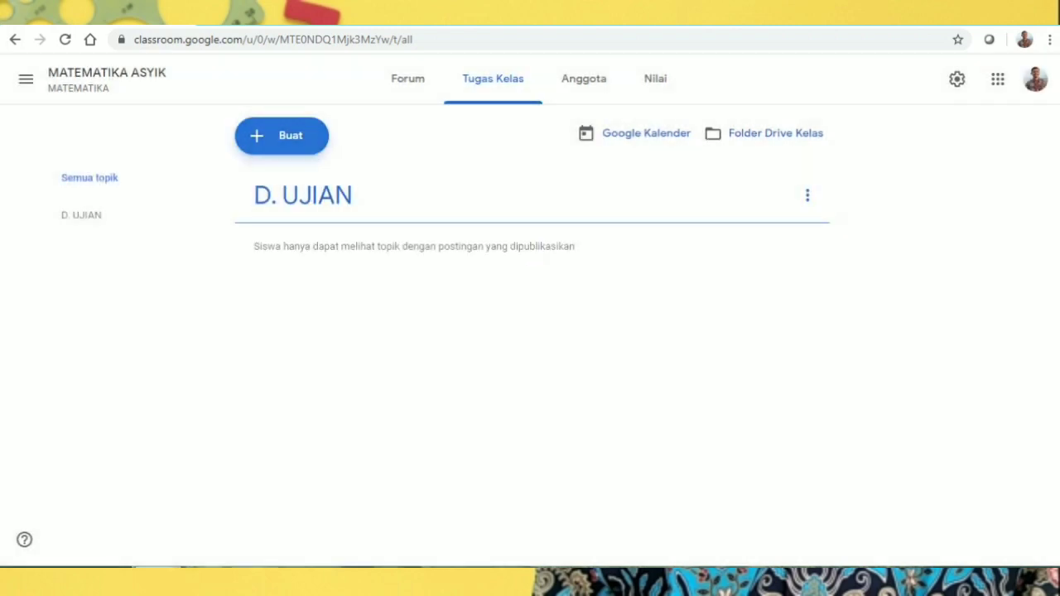
# - Add another classwork topic named "C. TUGAS"
pyautogui.click(285, 137)
pyautogui.click(307, 316)
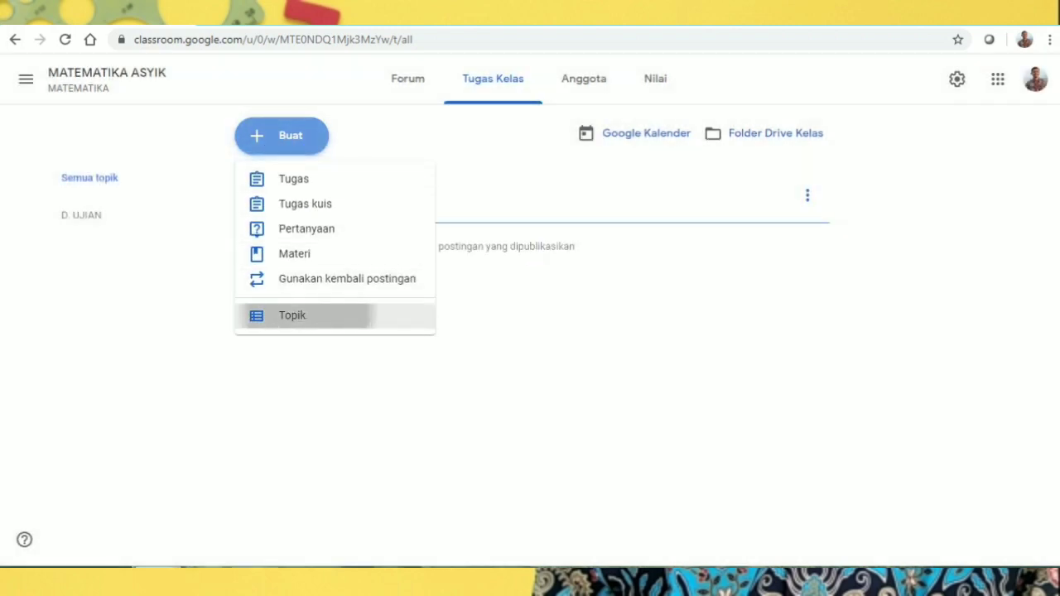
pyautogui.write('C. TUGAS')
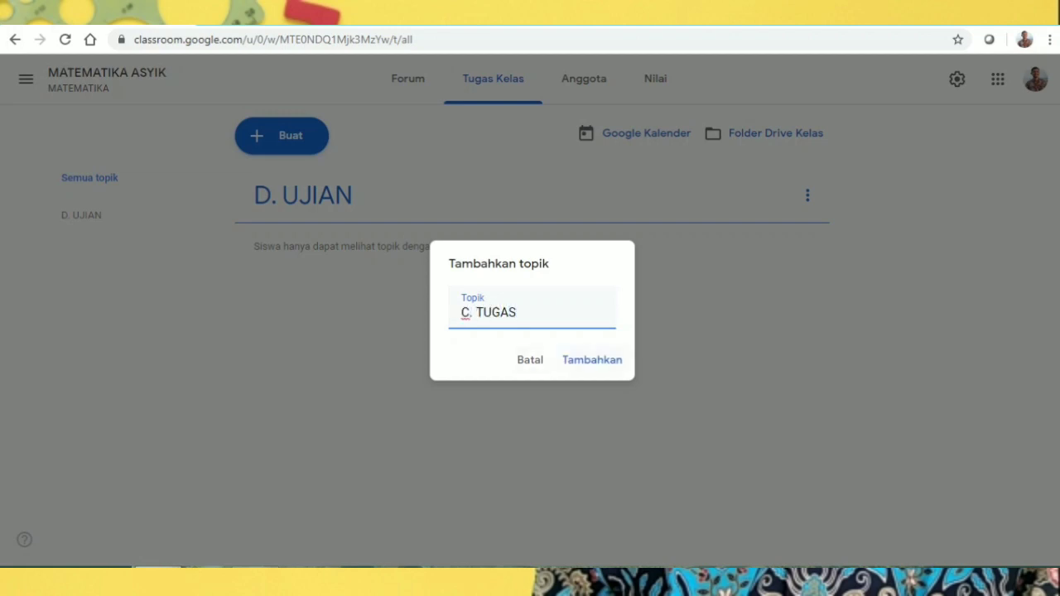
pyautogui.press('Return')
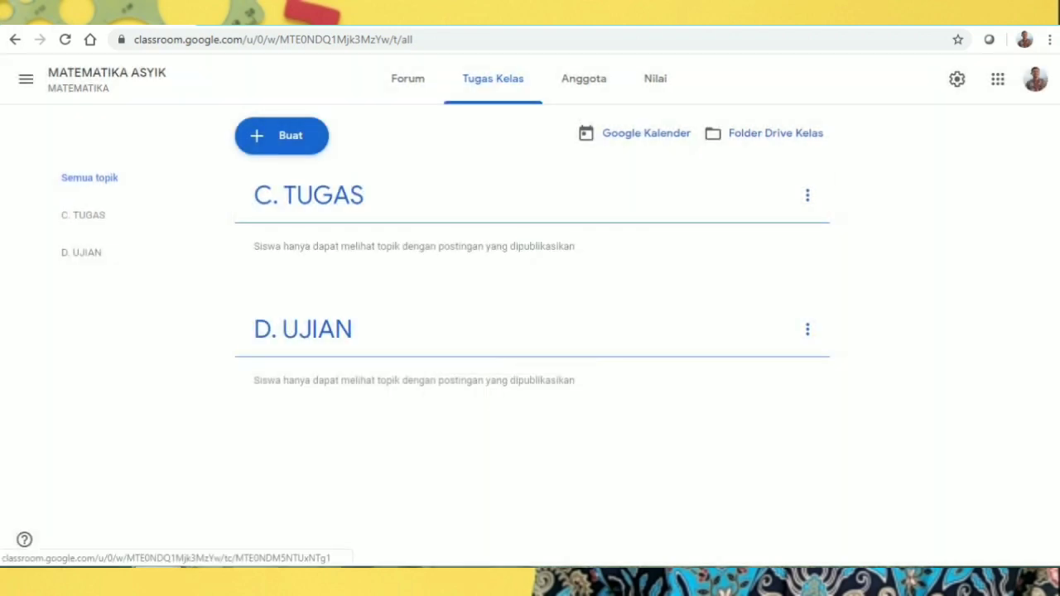
# - Add a classwork topic named "B. MATERI" to the class
pyautogui.click(282, 136)
pyautogui.click(291, 316)
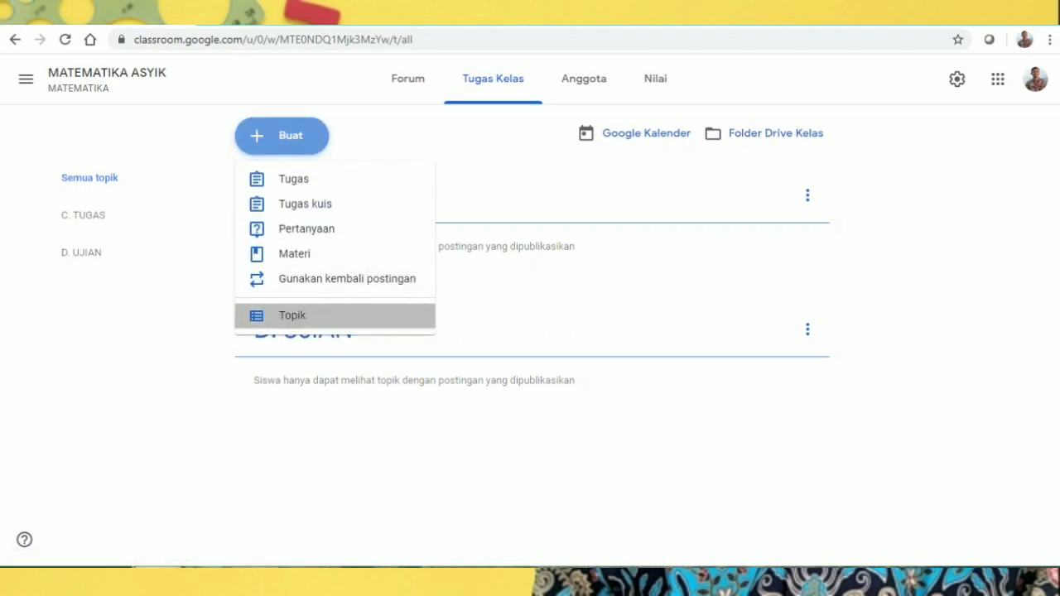
pyautogui.write('B')
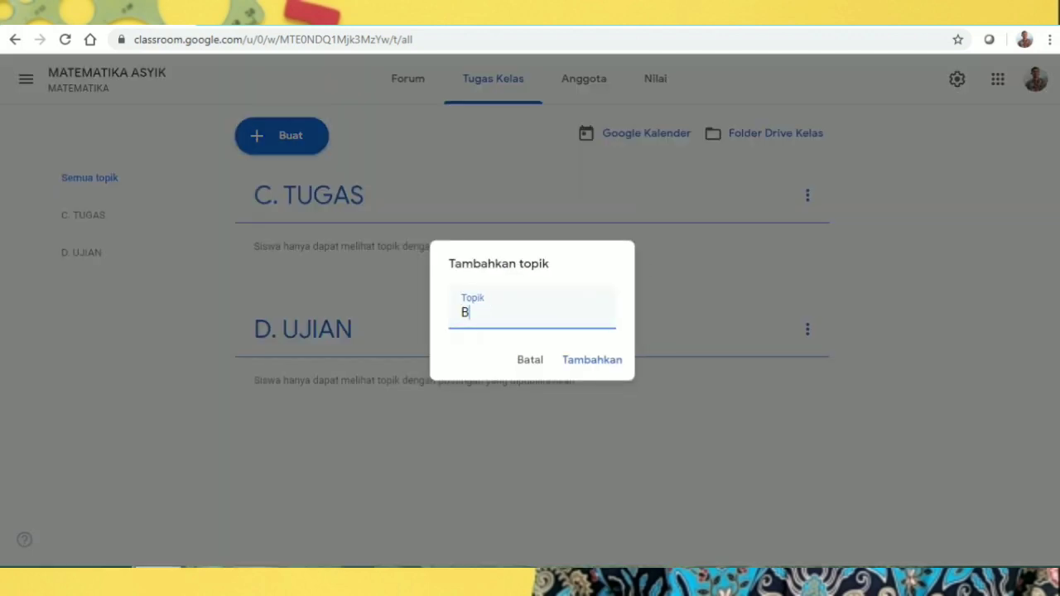
pyautogui.write('. MATERI')
pyautogui.press('Return')
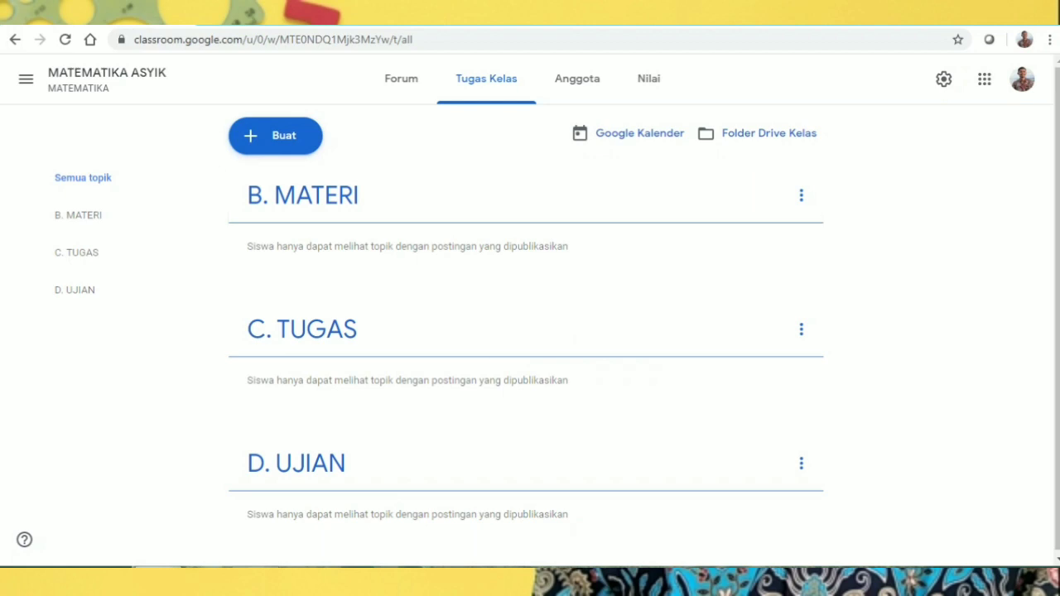
# - Add a classwork topic named "A. ABSENSI" for attendance
pyautogui.click(275, 135)
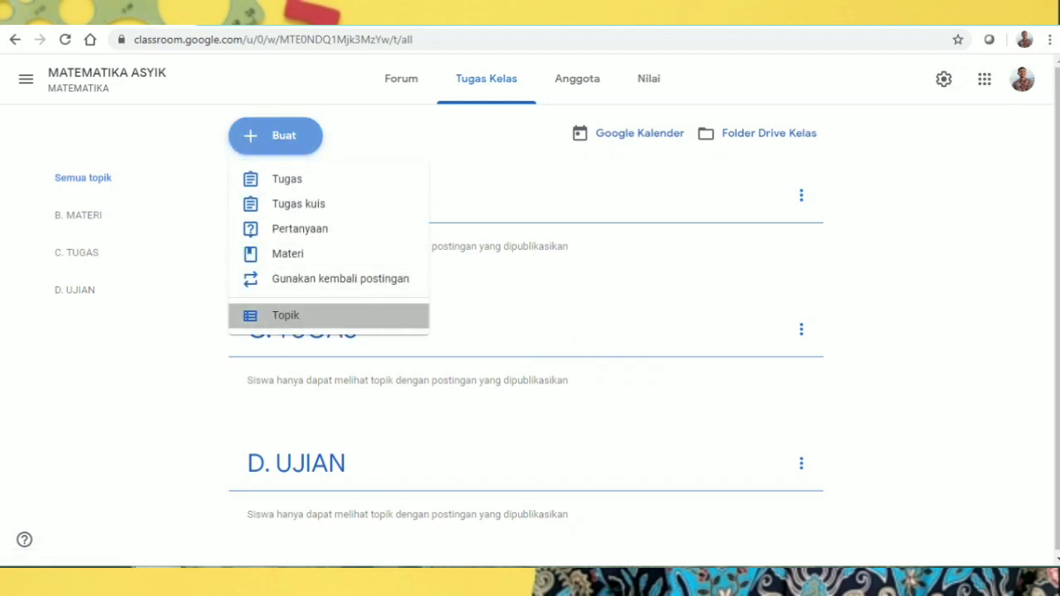
pyautogui.press('Return')
pyautogui.write('A.')
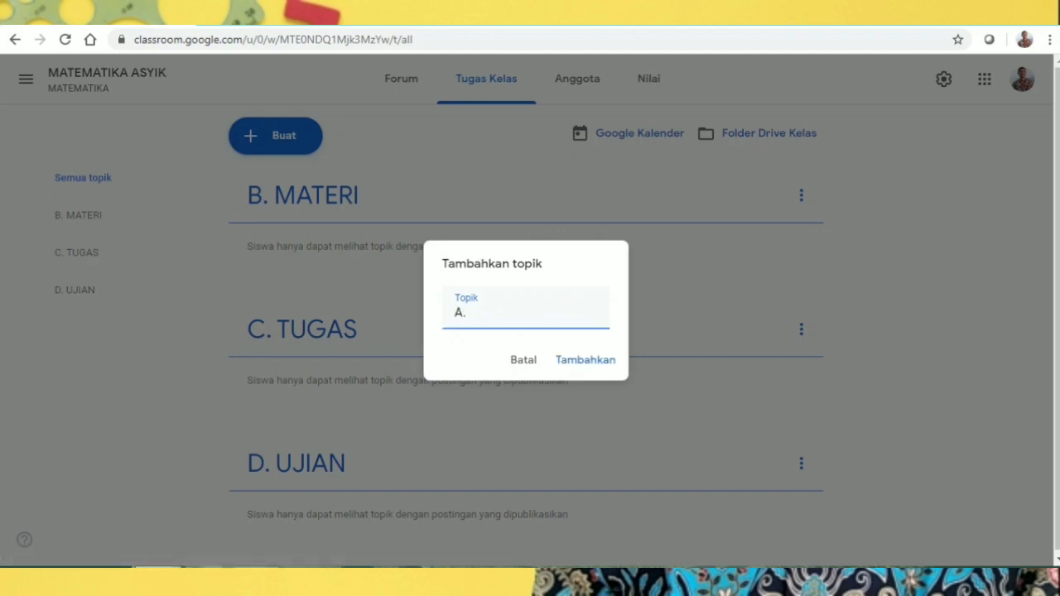
pyautogui.write(' ABSENSI')
pyautogui.press('Return')
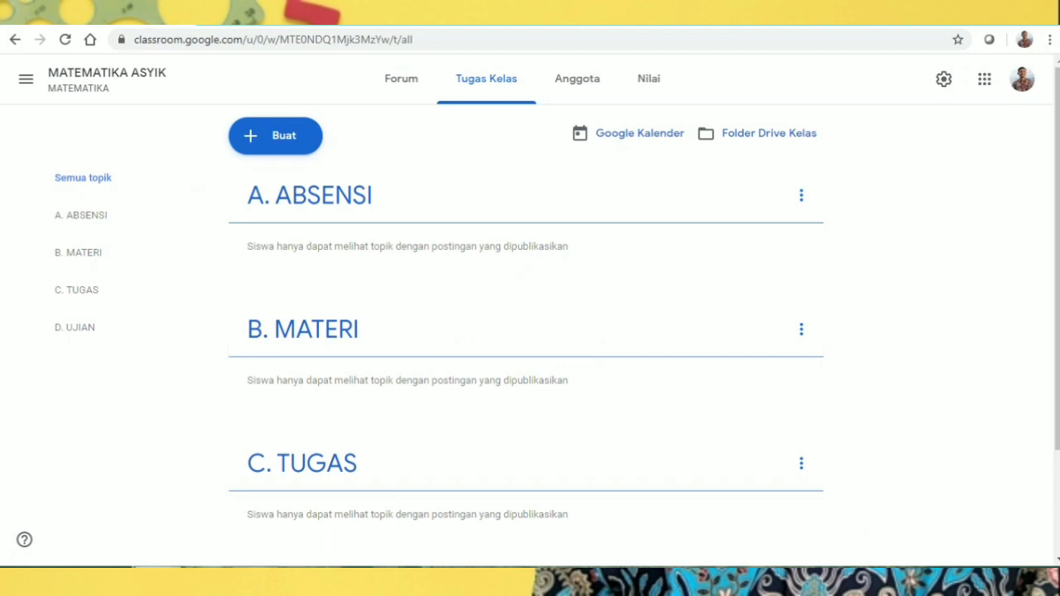
pyautogui.scroll(2, 795, 199)
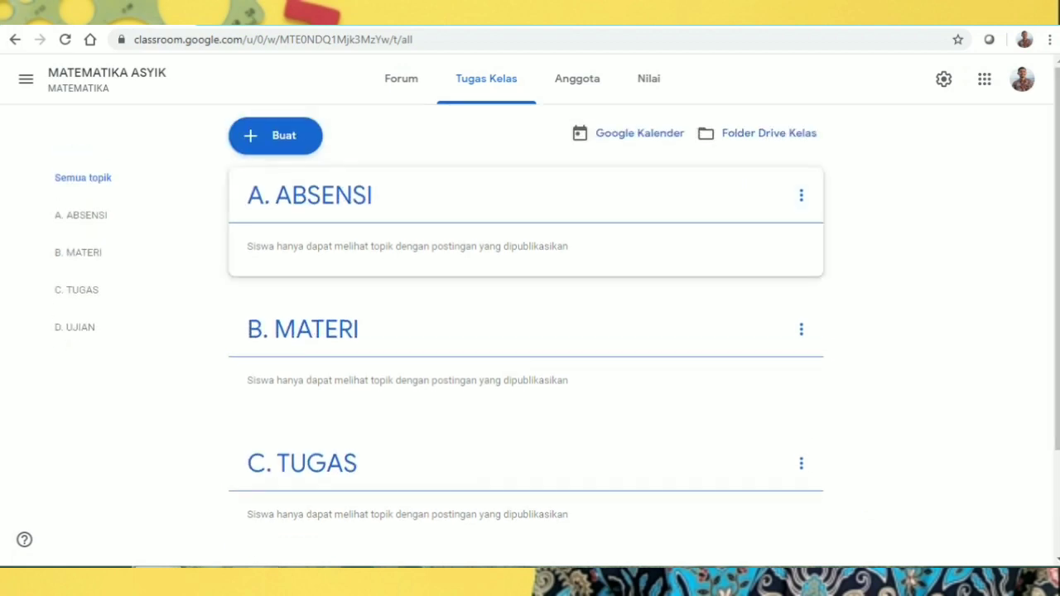
# - Go to Google Drive in a new browser tab and open the attendance form "ABSENSI KELAS MATEMATIKA ASYIK"
pyautogui.click(276, 135)
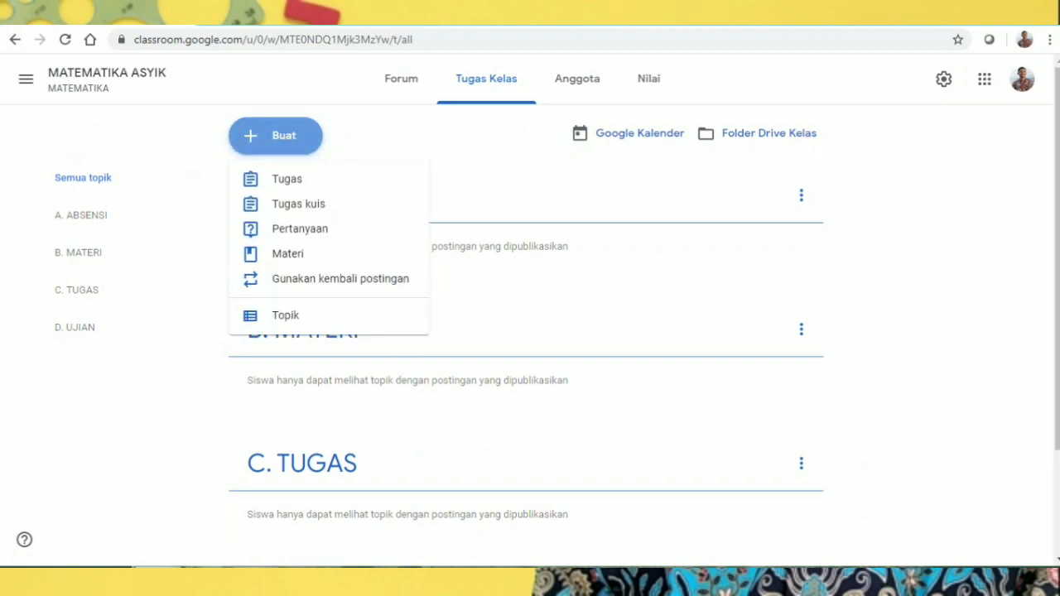
pyautogui.hotkey('ctrl', 't')
pyautogui.write('DRIV')
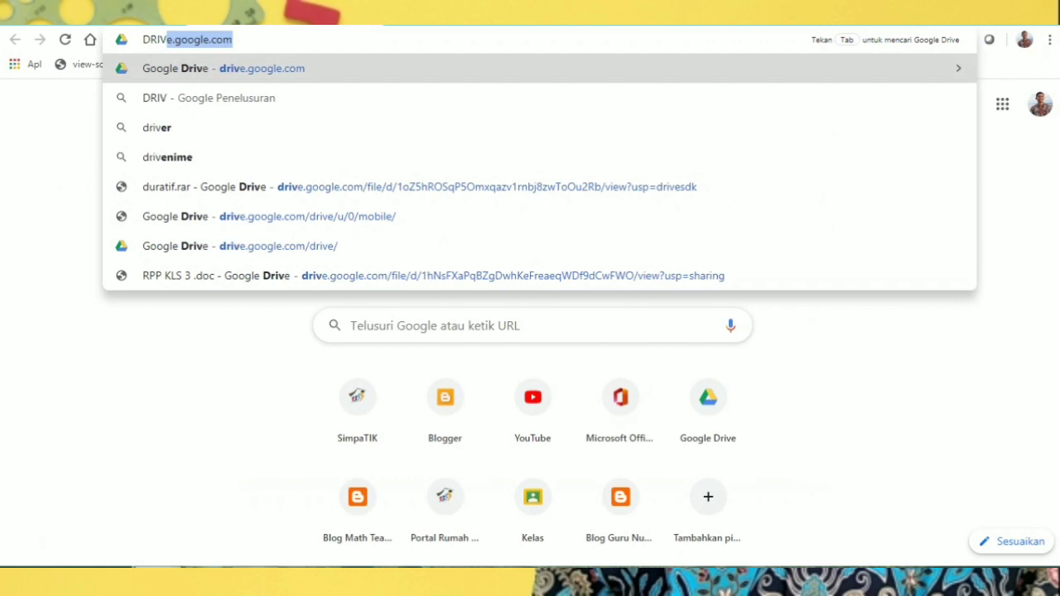
pyautogui.write('E')
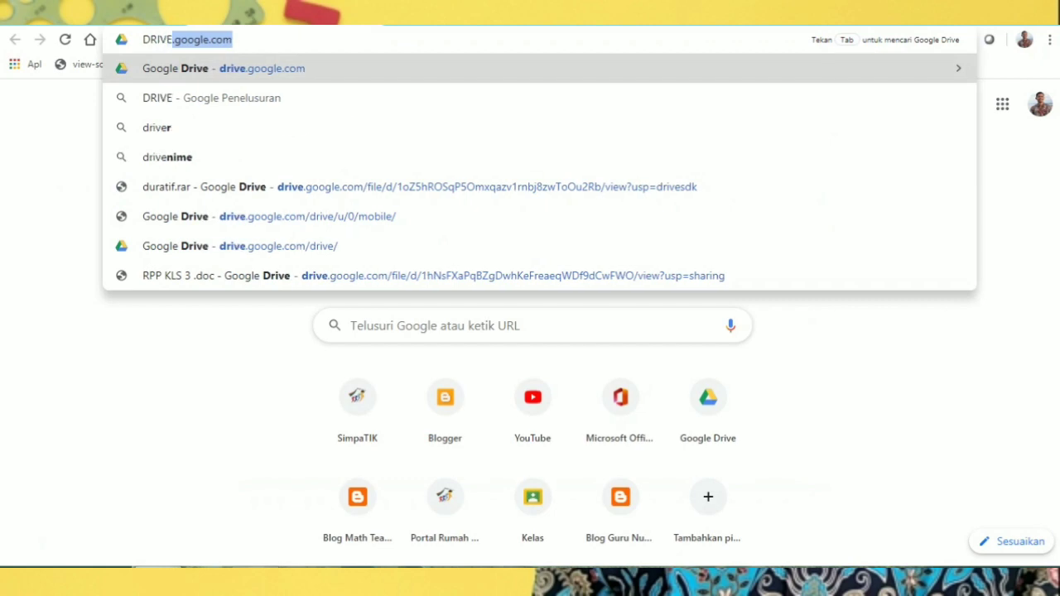
pyautogui.press('Return')
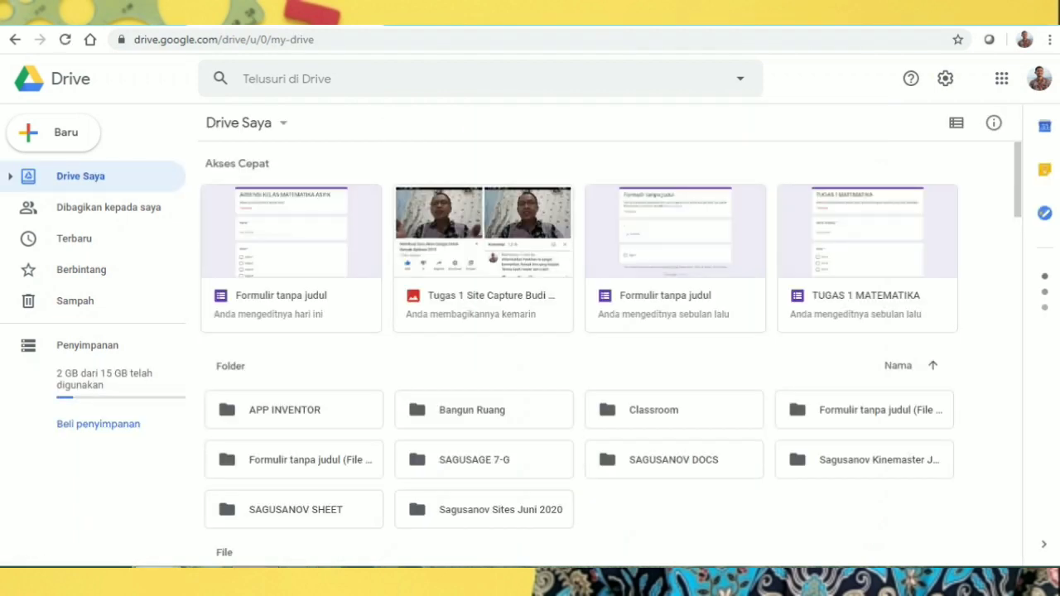
pyautogui.click(290, 303)
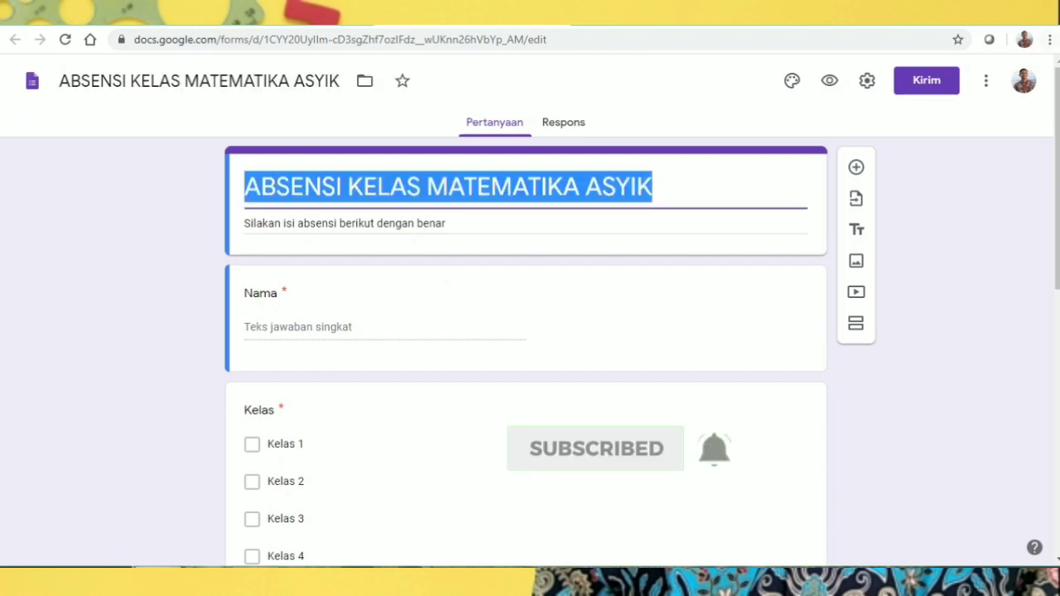
# - Get the attendance form's sharing link with the shortened URL option enabled and copy it
pyautogui.click(926, 80)
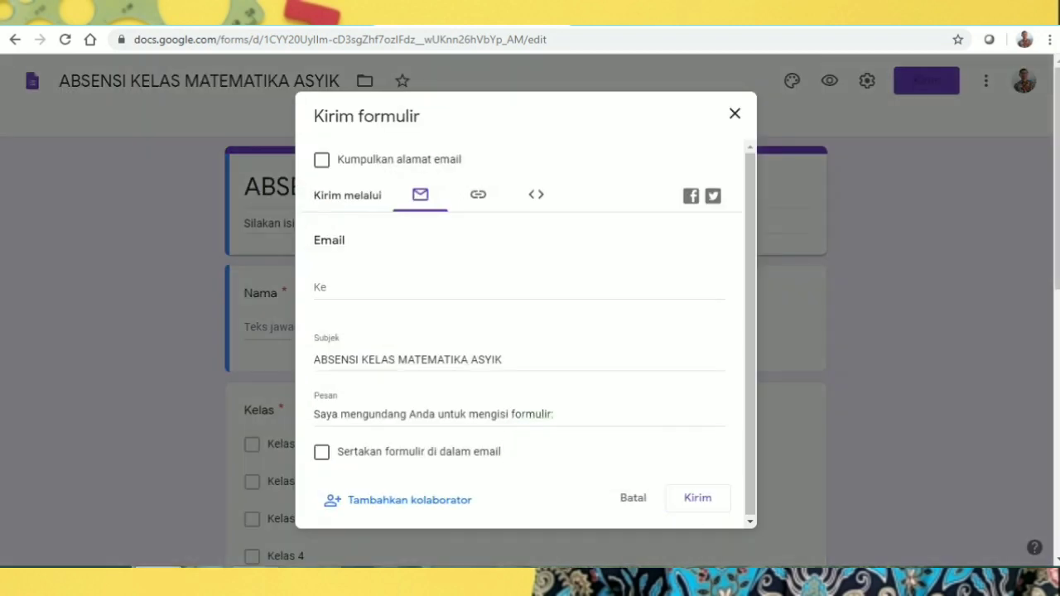
pyautogui.click(478, 194)
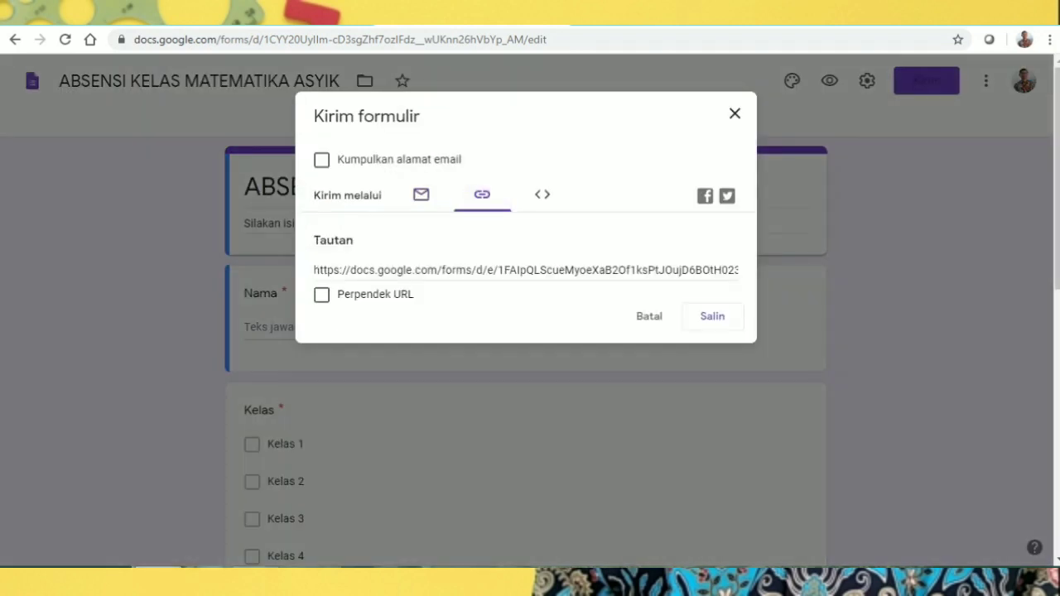
pyautogui.click(321, 294)
pyautogui.hotkey('ctrl', 'c')
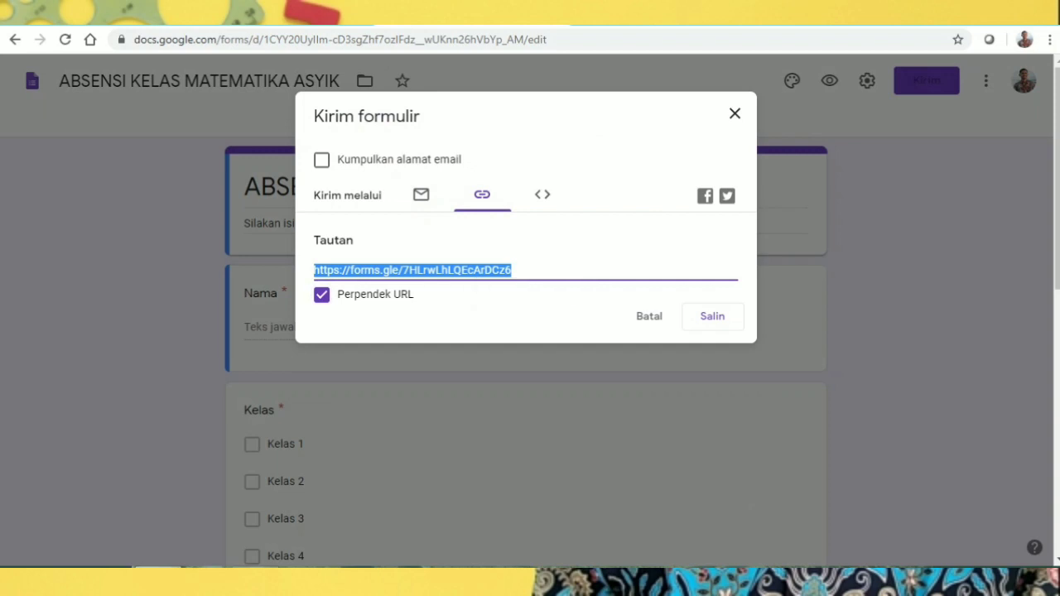
pyautogui.click(712, 315)
# - Open the gg.gg URL shortener in a new browser tab, proceeding past the privacy warning
pyautogui.hotkey('ctrl', 't')
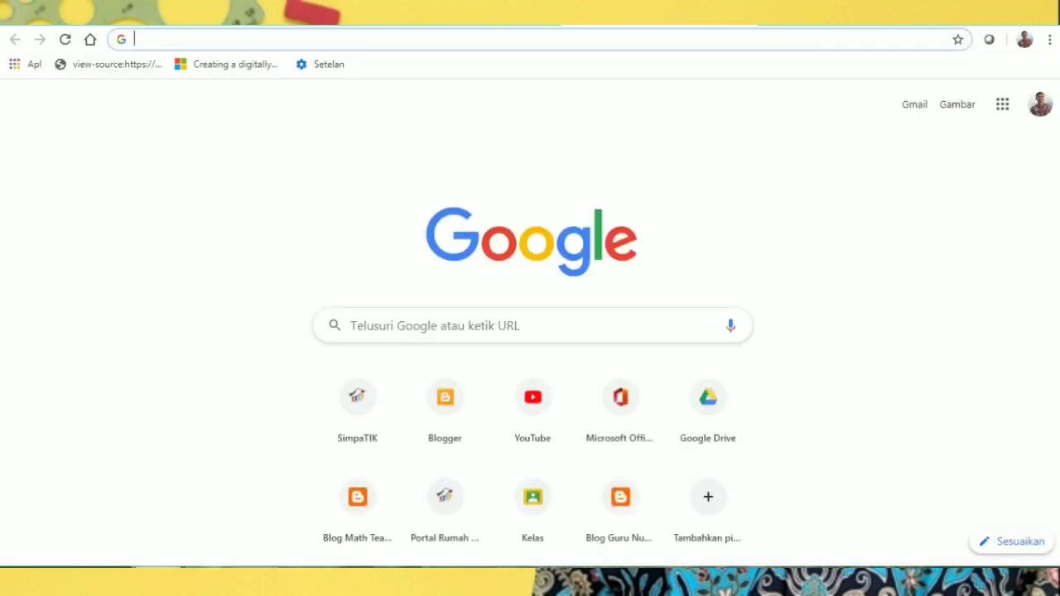
pyautogui.write('GG.GG')
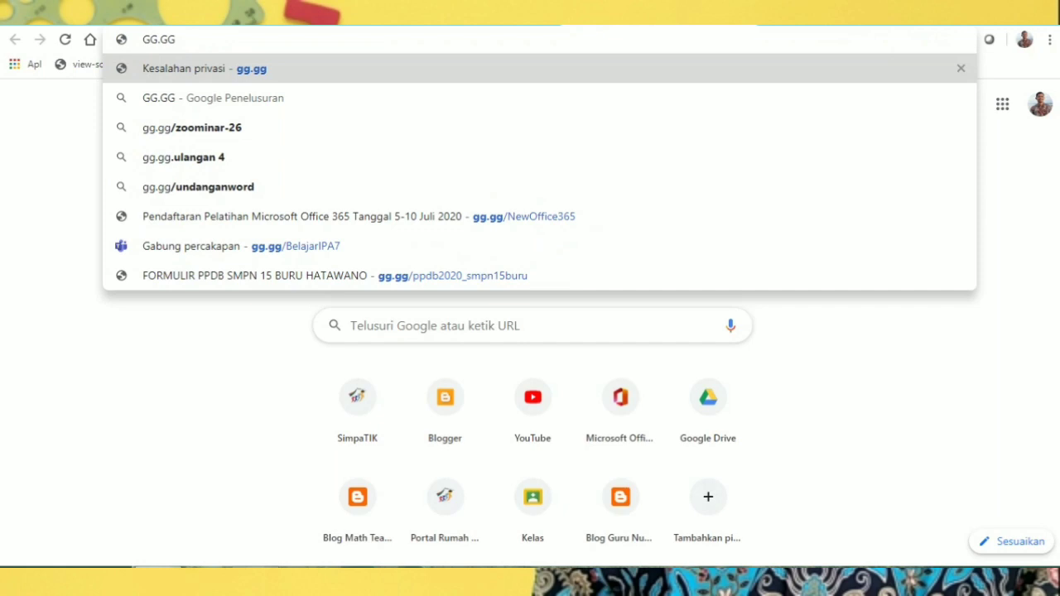
pyautogui.press('Return')
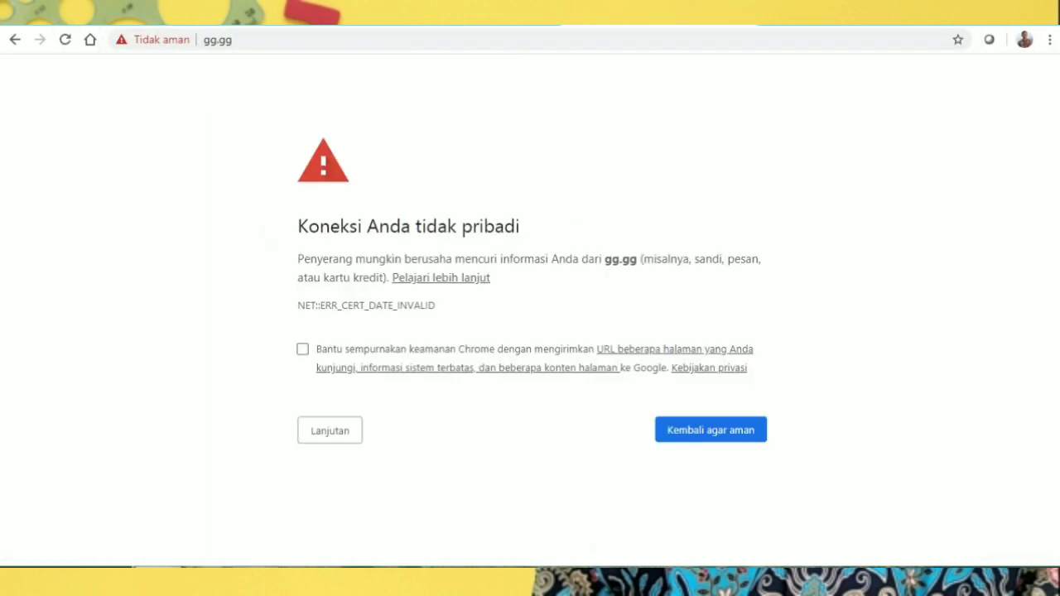
pyautogui.click(330, 430)
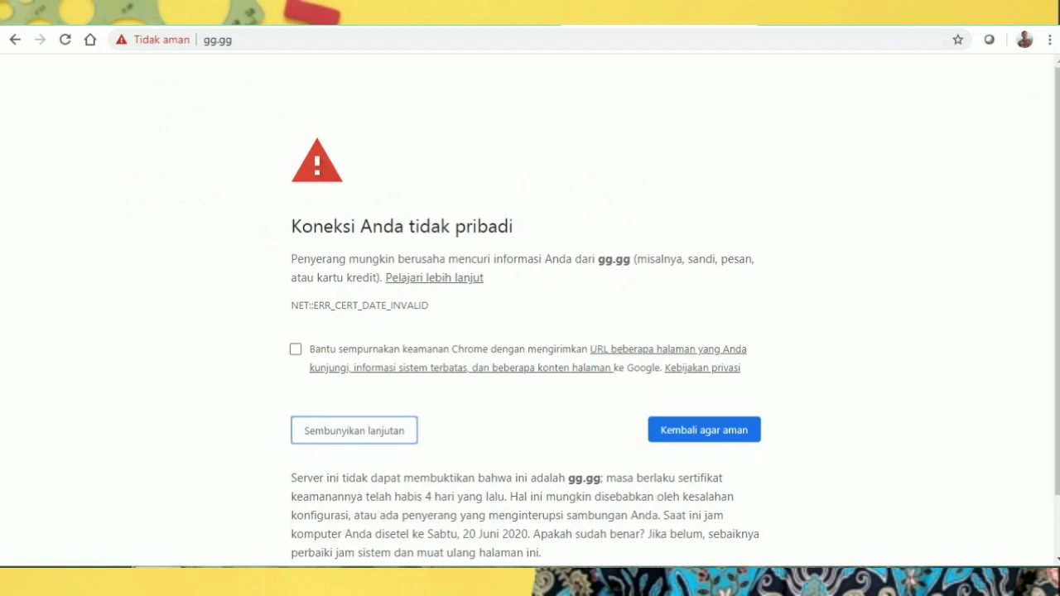
pyautogui.scroll(-1, 530, 315)
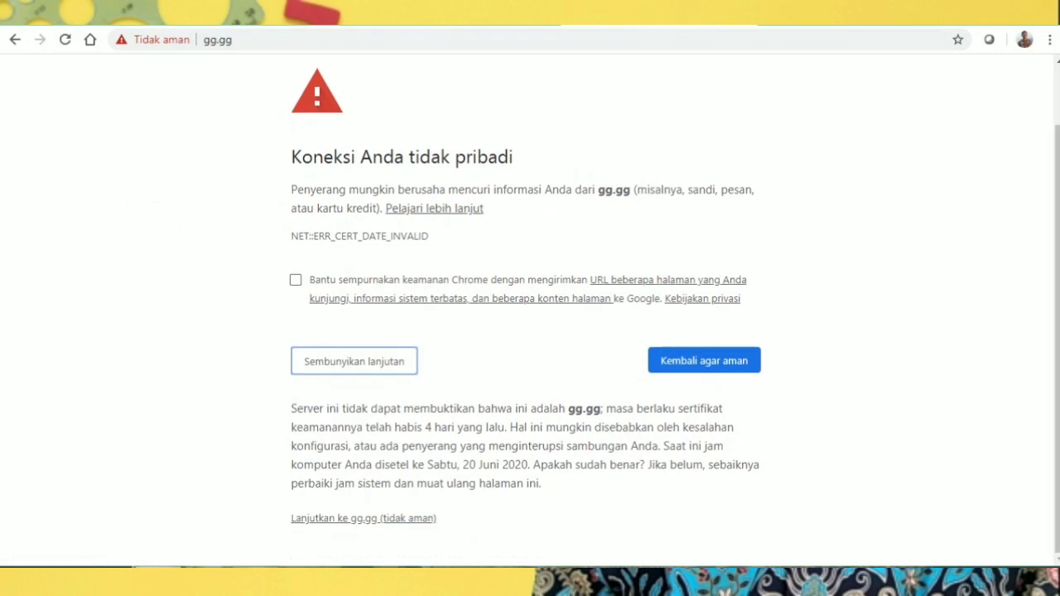
pyautogui.click(364, 518)
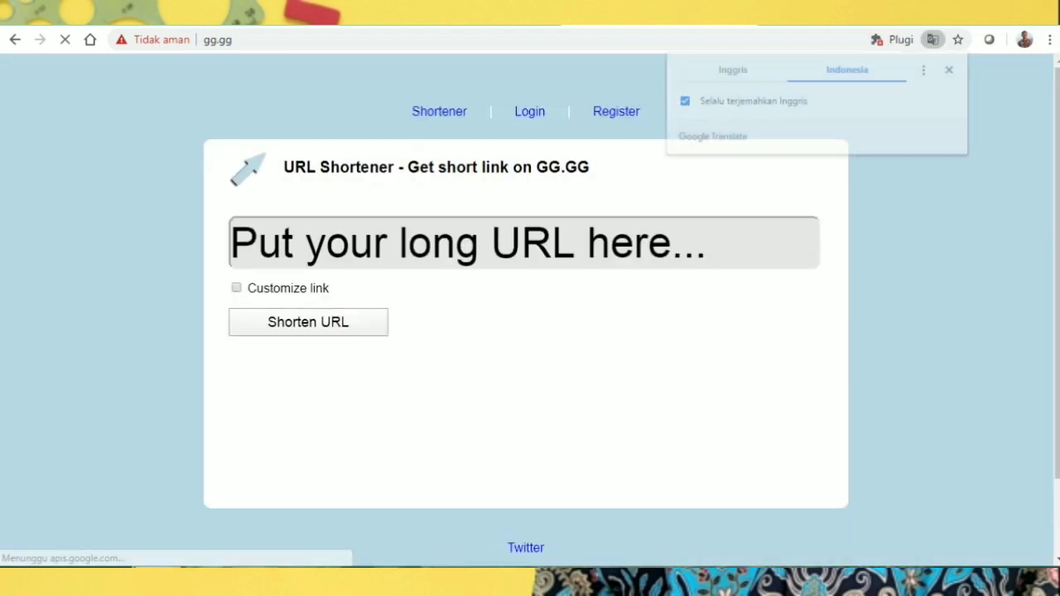
# - Shorten the copied form link with a custom ending of "Math" plus the teacher's name, and copy the resulting short link
pyautogui.hotkey('ctrl', 'v')
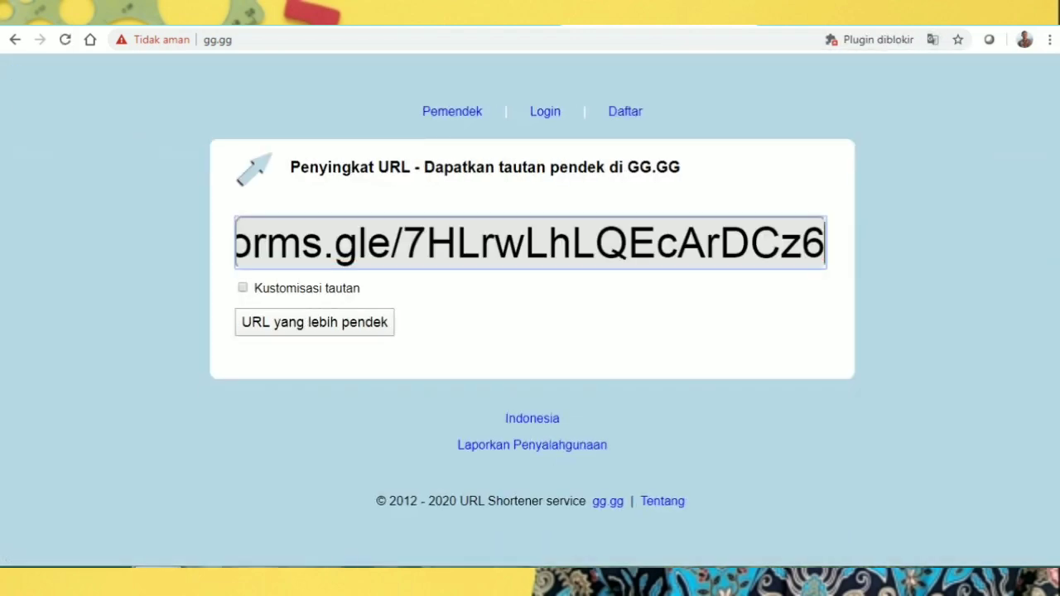
pyautogui.click(243, 288)
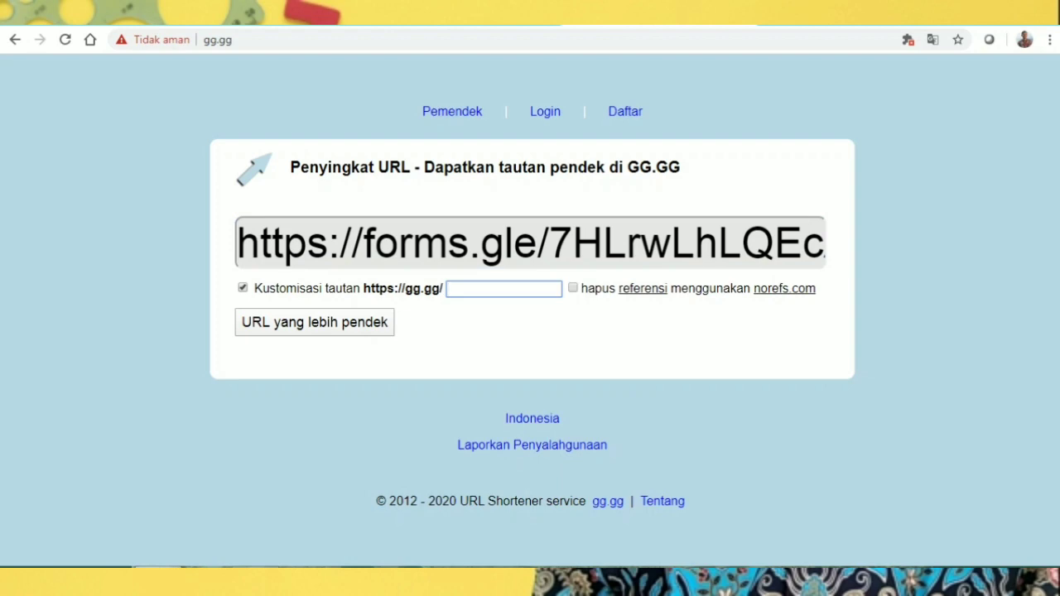
pyautogui.write('mAT')
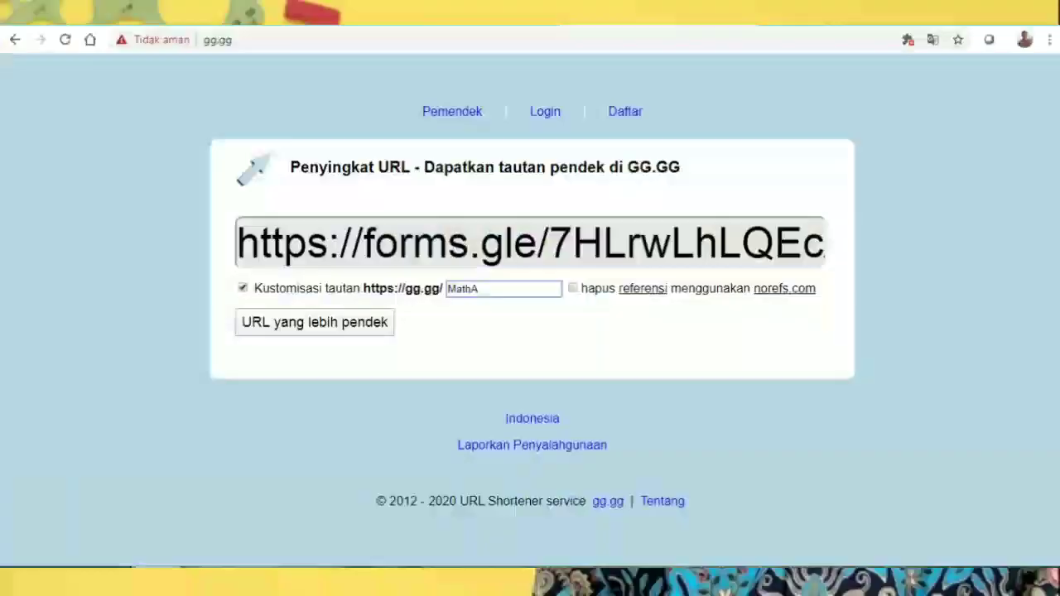
pyautogui.press('BackSpace')
pyautogui.write('Budi')
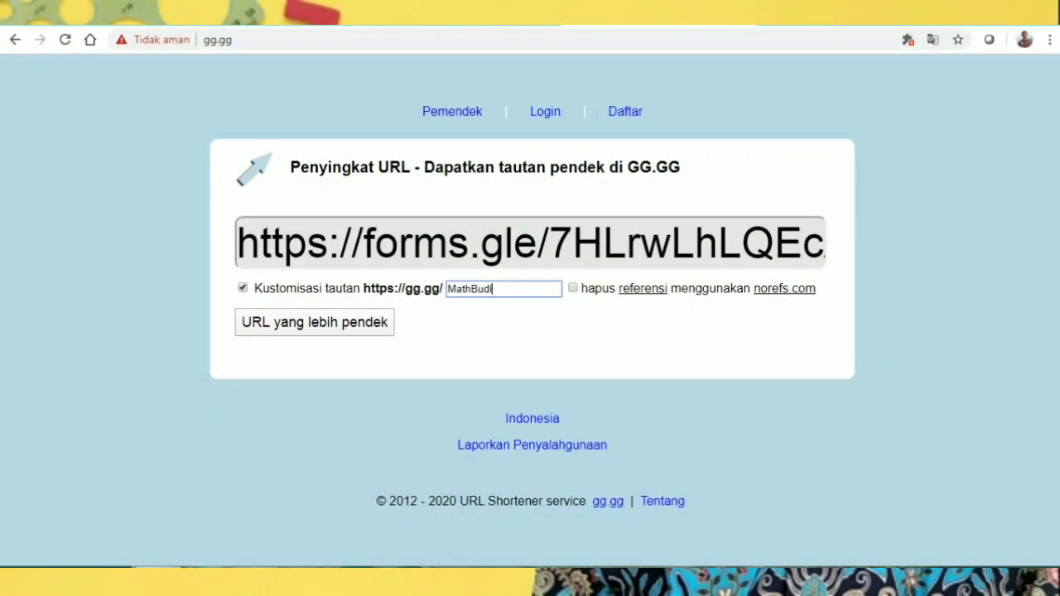
pyautogui.write('S')
pyautogui.press('Return')
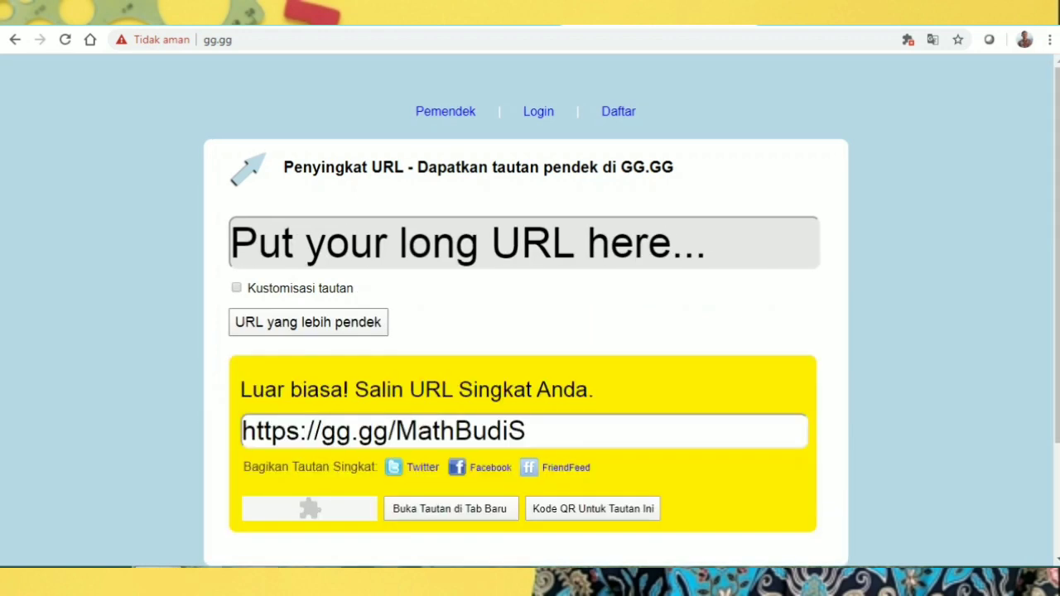
pyautogui.moveTo(532, 432); pyautogui.dragTo(239, 431)
pyautogui.hotkey('ctrl', 'c')
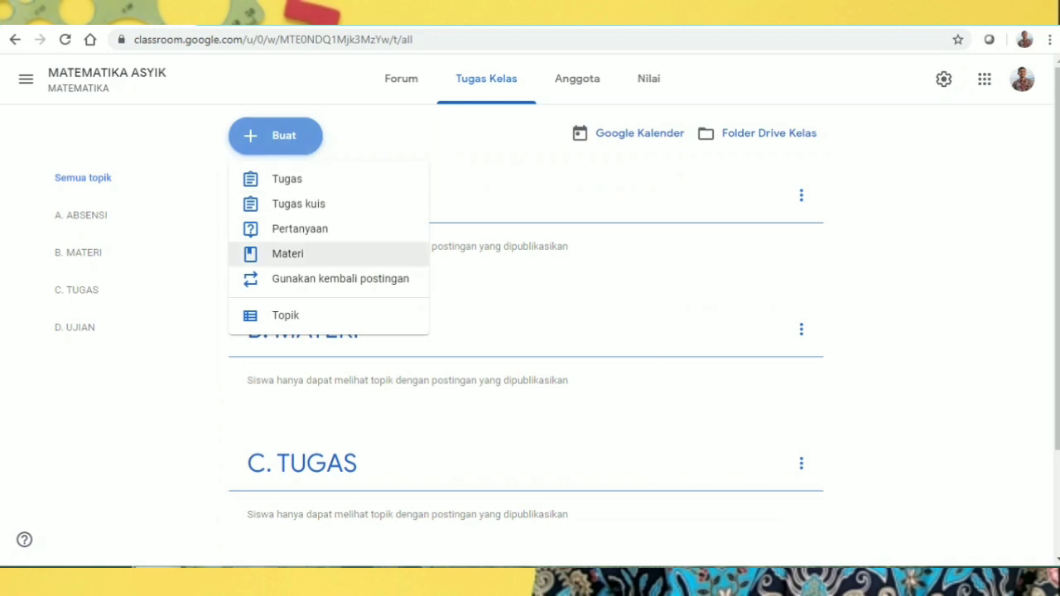
# - Create a new classwork material in Google Classroom with the title "ABSENSI KEHADIRAN"
pyautogui.click(288, 254)
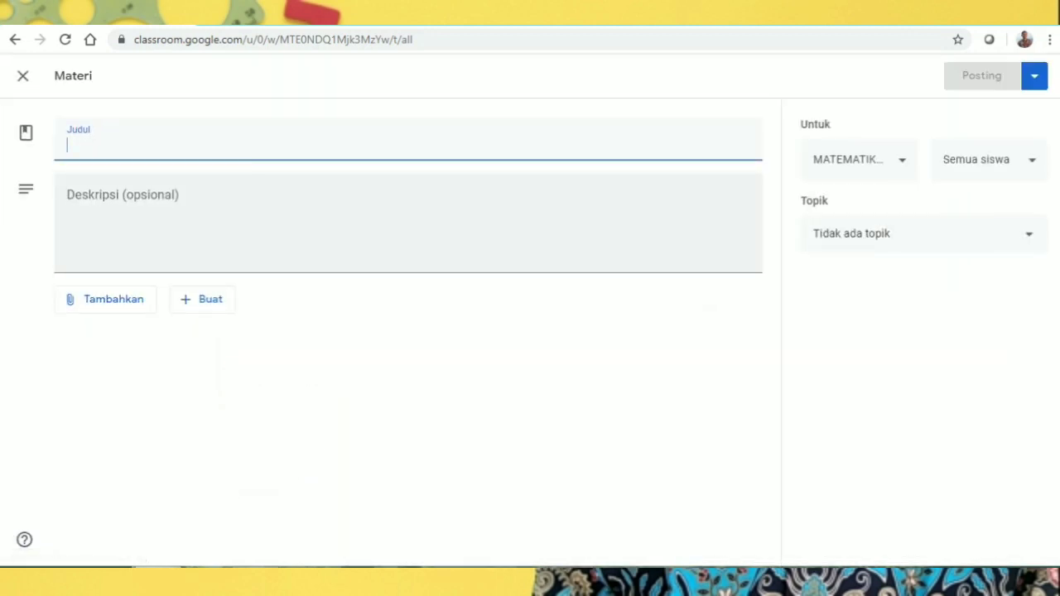
pyautogui.write('ABSENS')
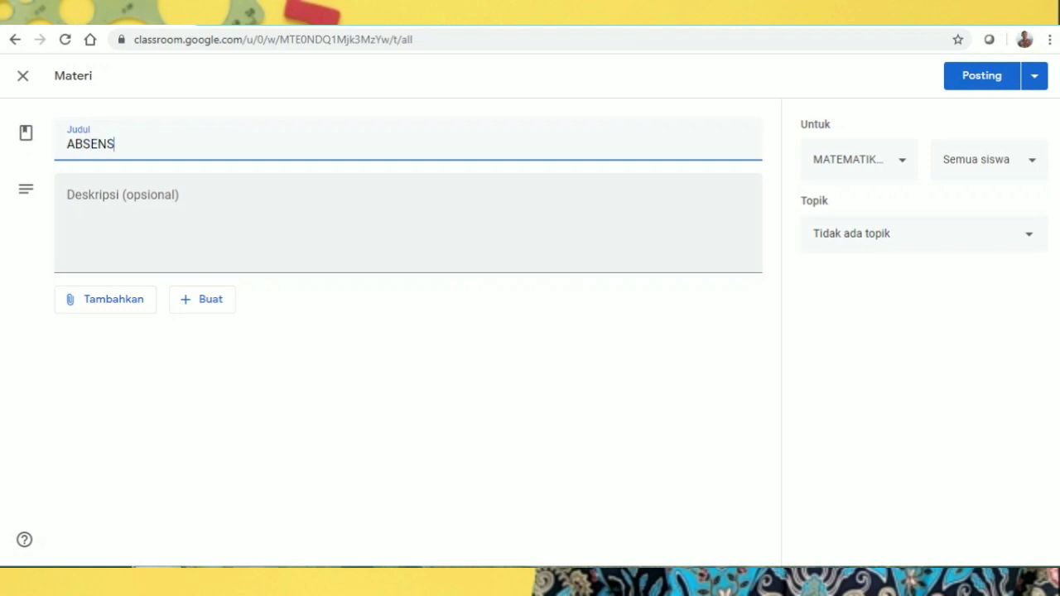
pyautogui.write('I KEHADIRAN')
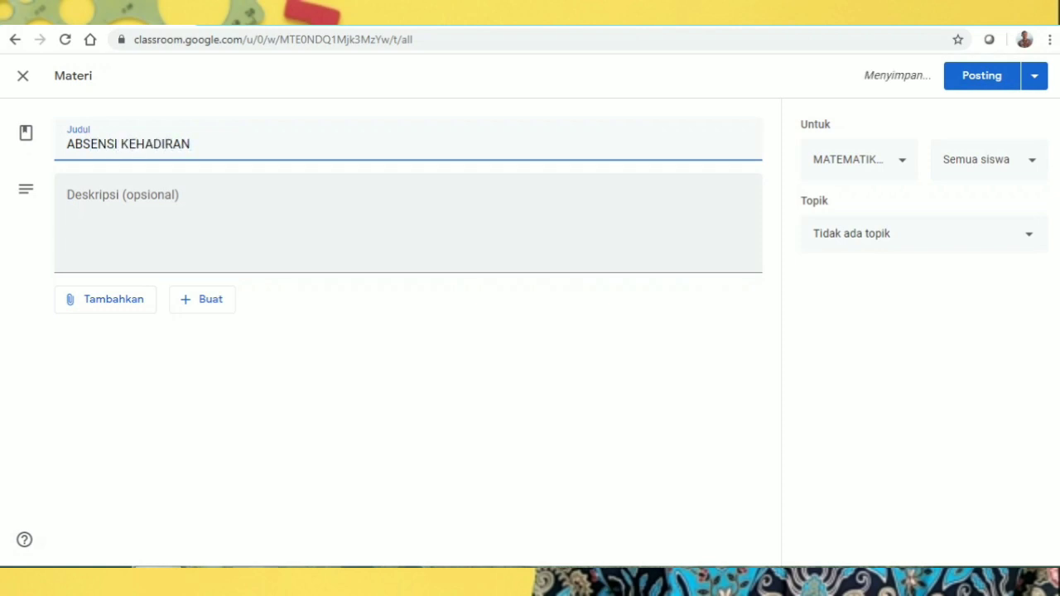
# - Write the material's description "Silakan isi absensi dengan mengklik tautan berikut"
pyautogui.click(122, 202)
pyautogui.write('s')
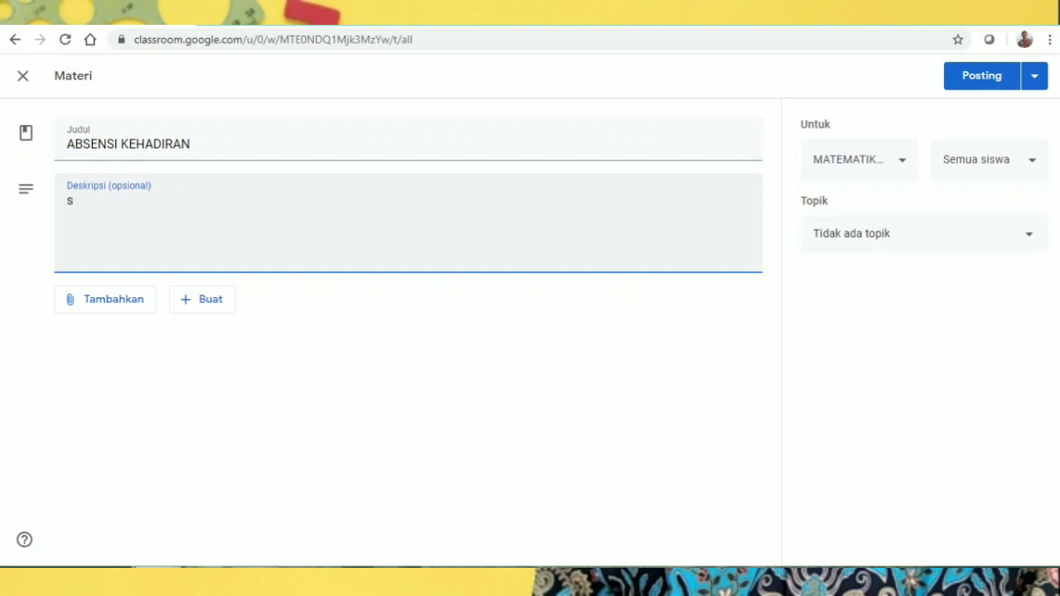
pyautogui.press('BackSpace')
pyautogui.write('Silakan isi absen')
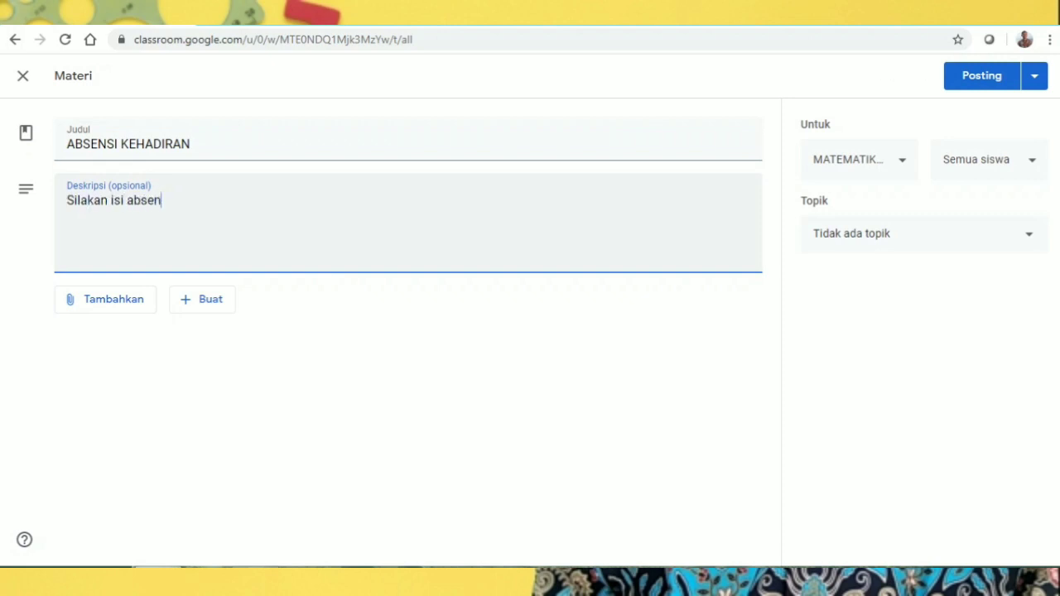
pyautogui.write('si dengan me')
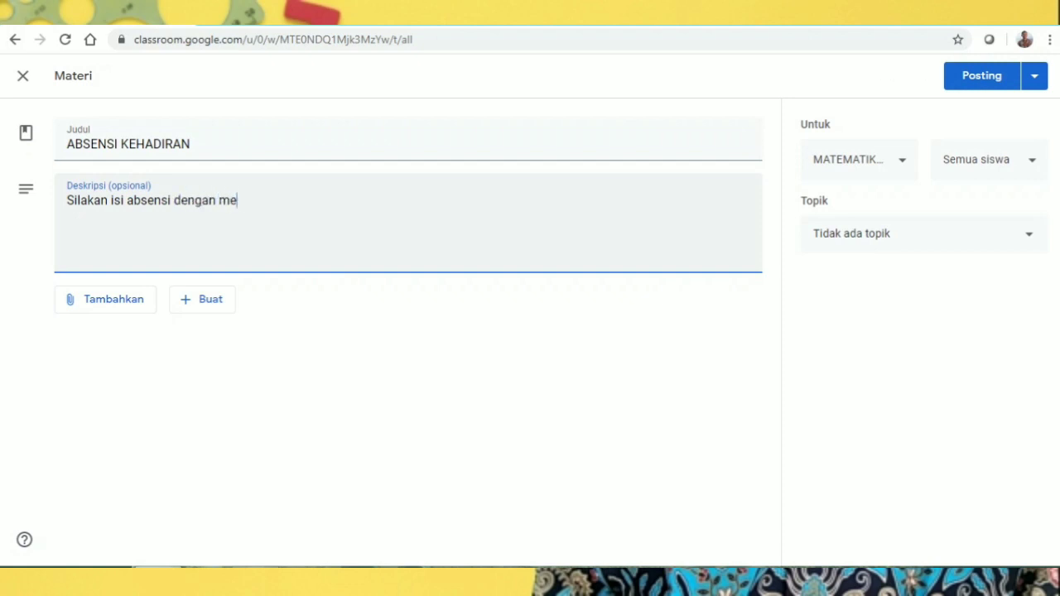
pyautogui.write('ngklik ta')
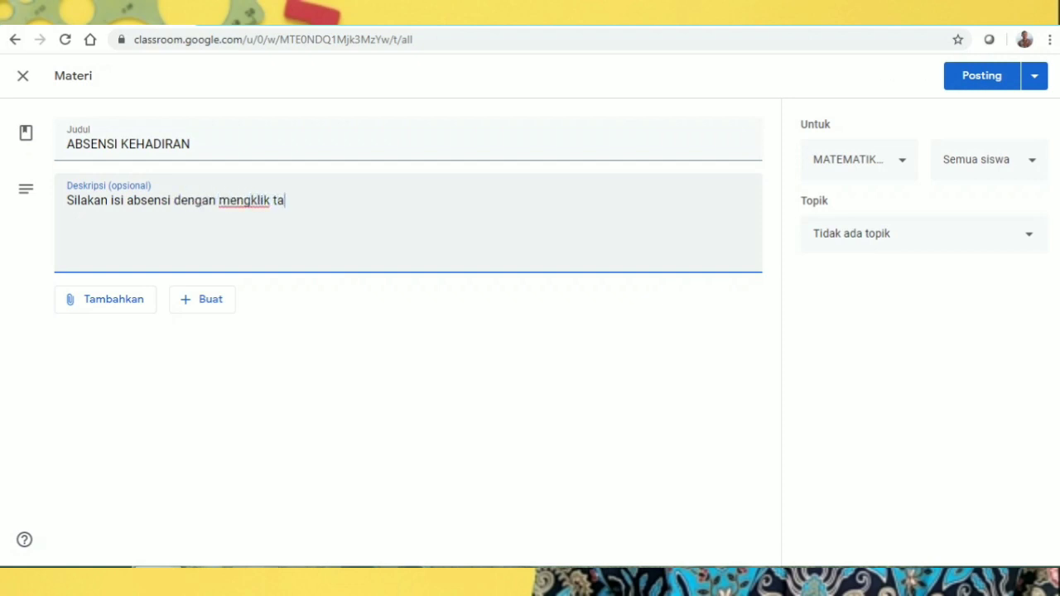
pyautogui.write('utan berikut')
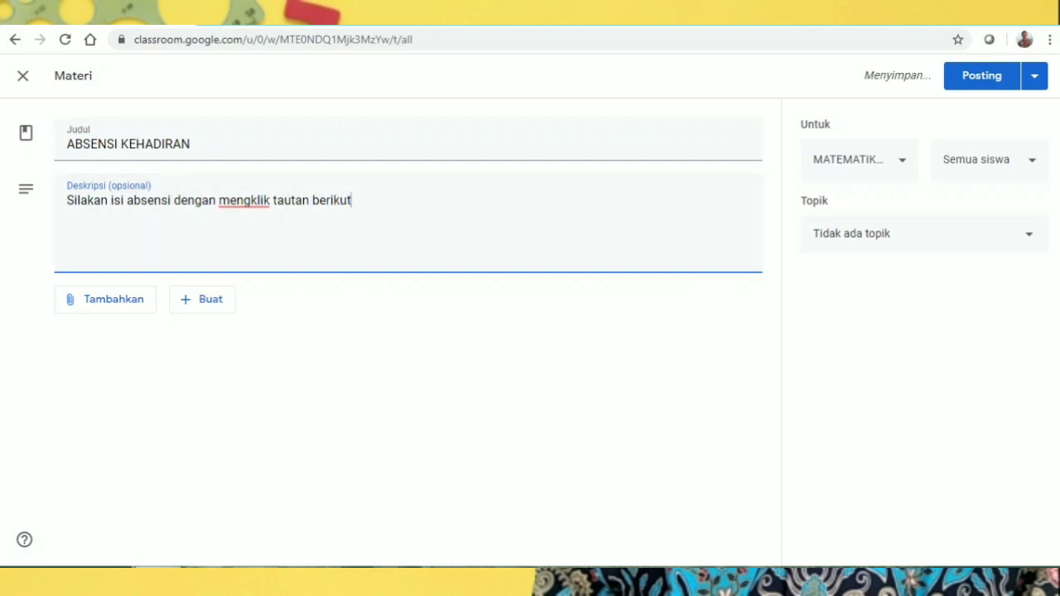
# - Attach the copied short link of the attendance form to the ABSENSI KEHADIRAN material
pyautogui.press('Tab')
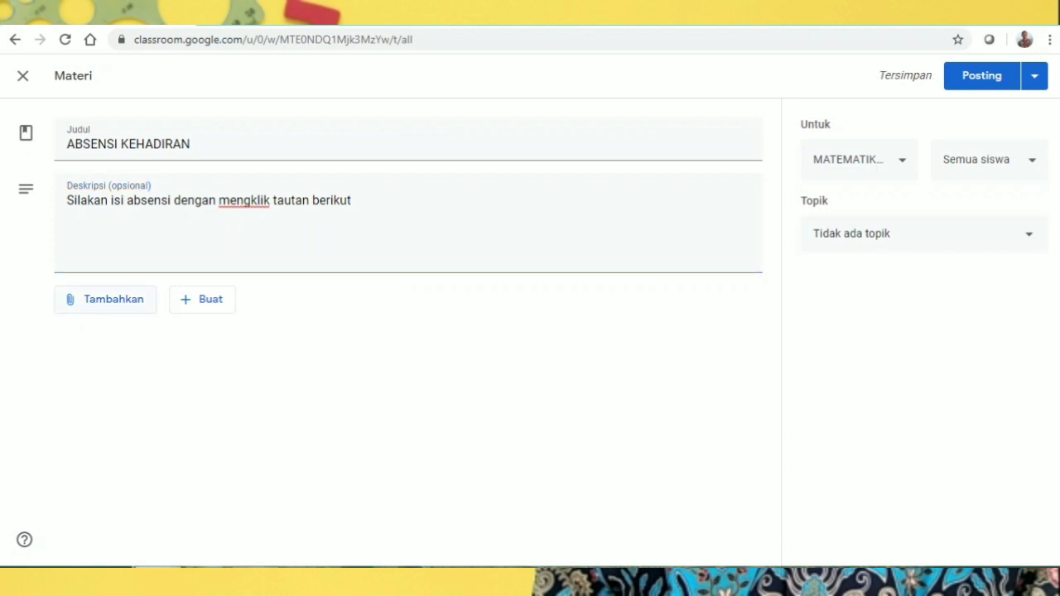
pyautogui.press('Return')
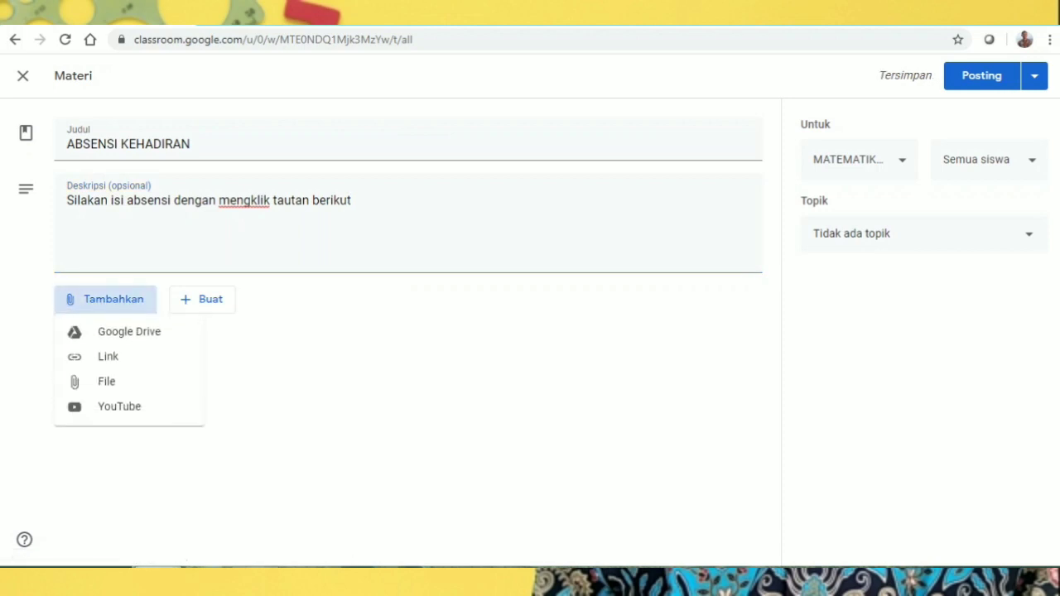
pyautogui.press('Down')
pyautogui.press('Down')
pyautogui.press('Return')
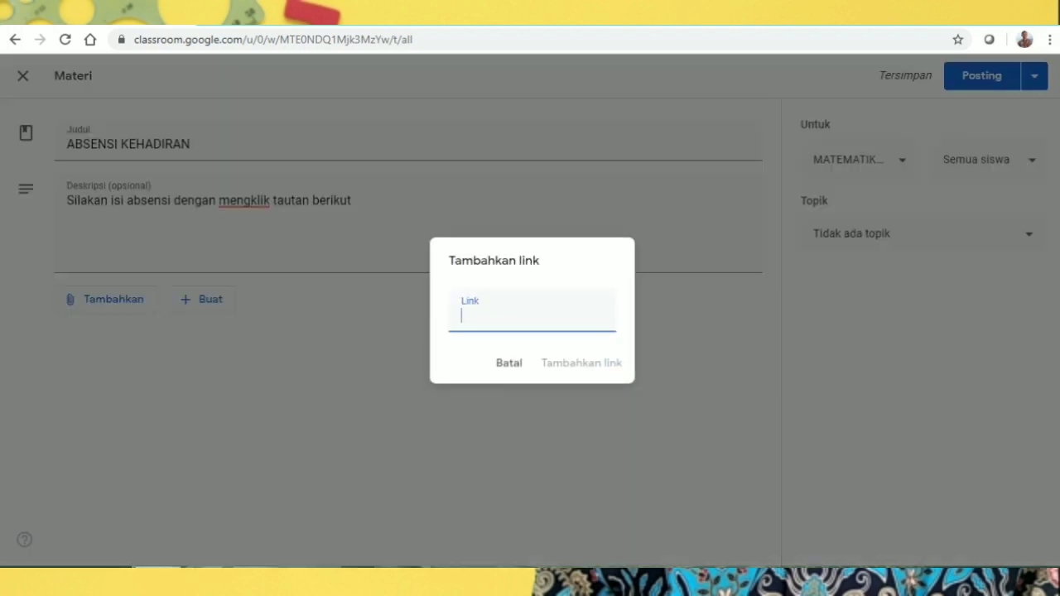
pyautogui.hotkey('ctrl', 'v')
pyautogui.press('Tab')
pyautogui.press('Return')
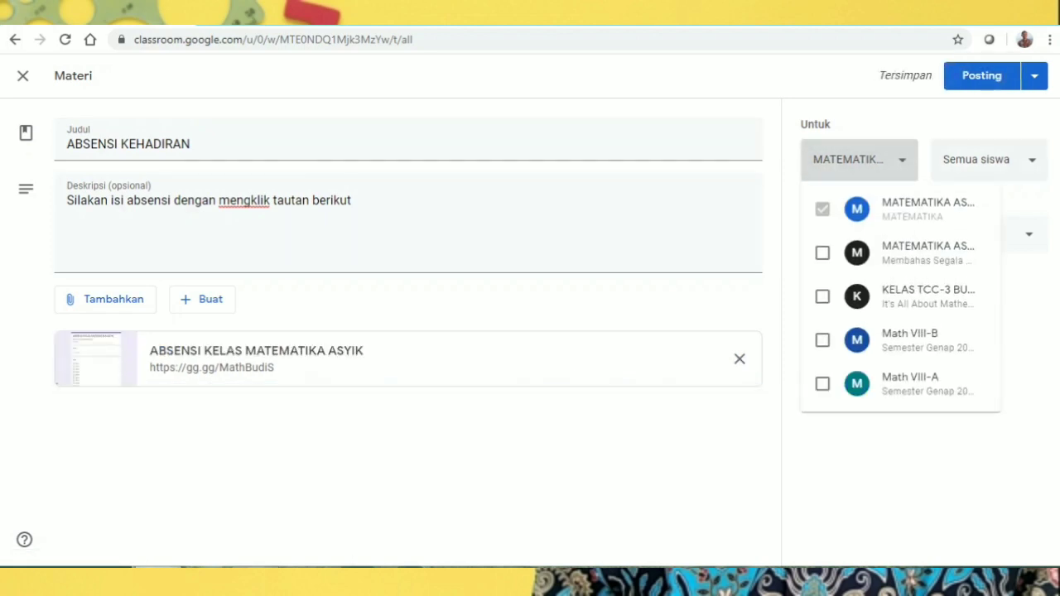
# - Keep the material assigned to all students, file it under the topic A. ABSENSI, and post it
pyautogui.click(1031, 160)
pyautogui.click(1031, 160)
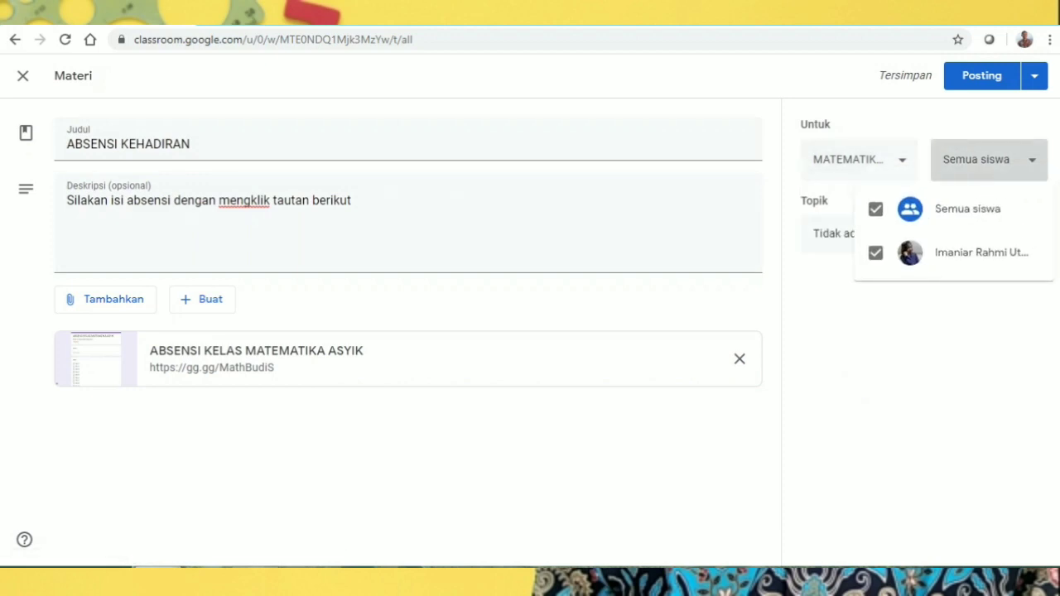
pyautogui.click(866, 372)
pyautogui.click(878, 233)
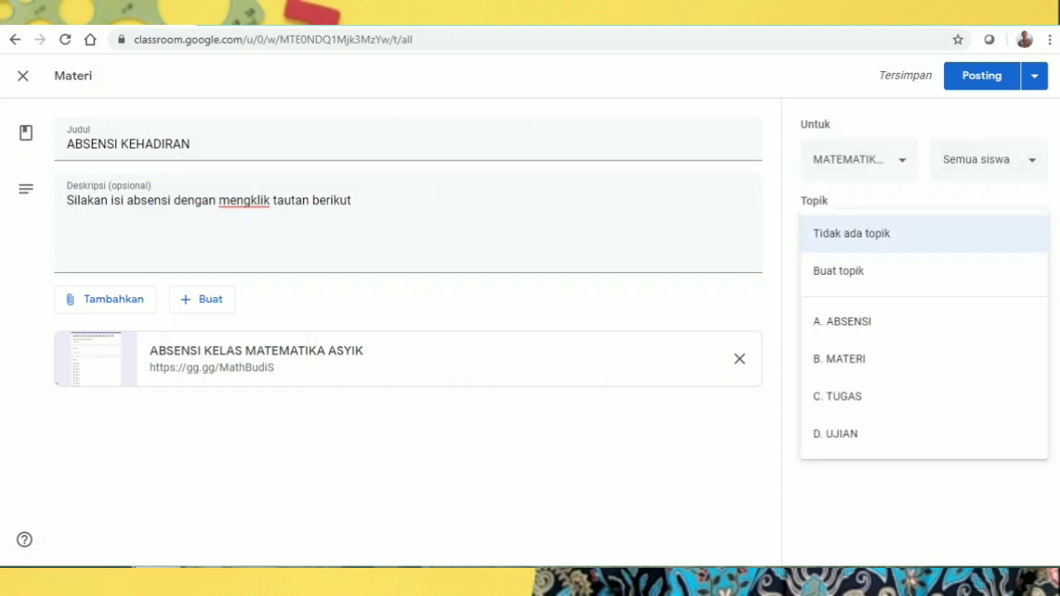
pyautogui.click(857, 322)
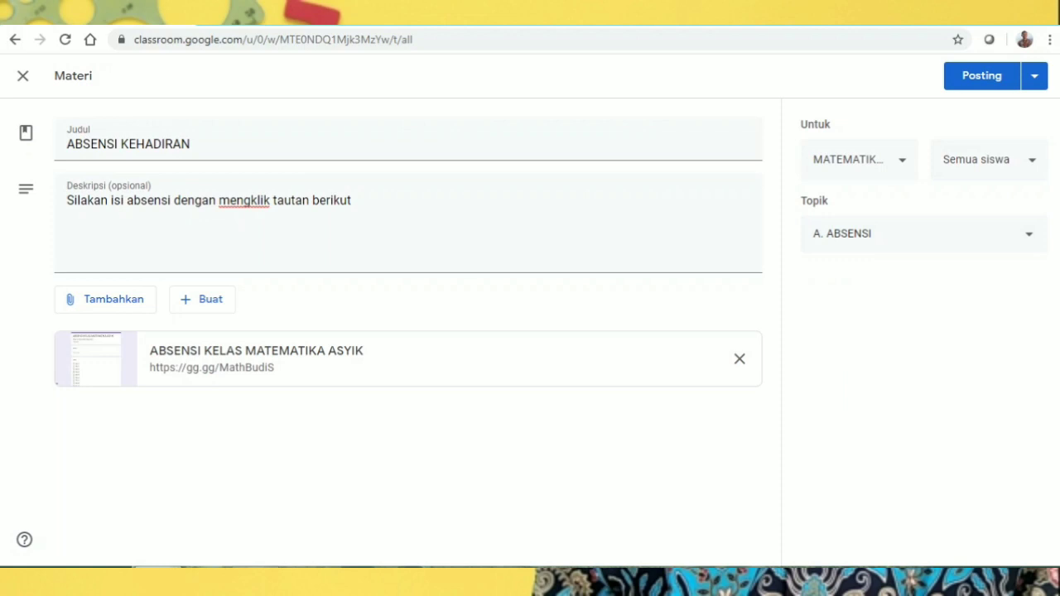
pyautogui.click(982, 76)
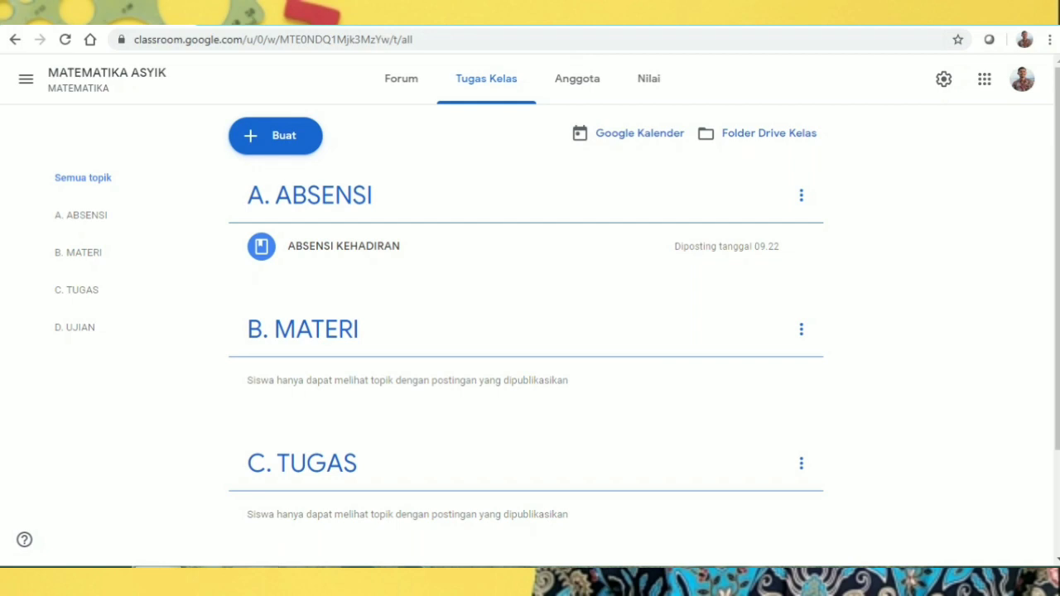
# - Create another classwork material with the title "BAHAN AJAR PLSV & PtLSV"
pyautogui.click(275, 136)
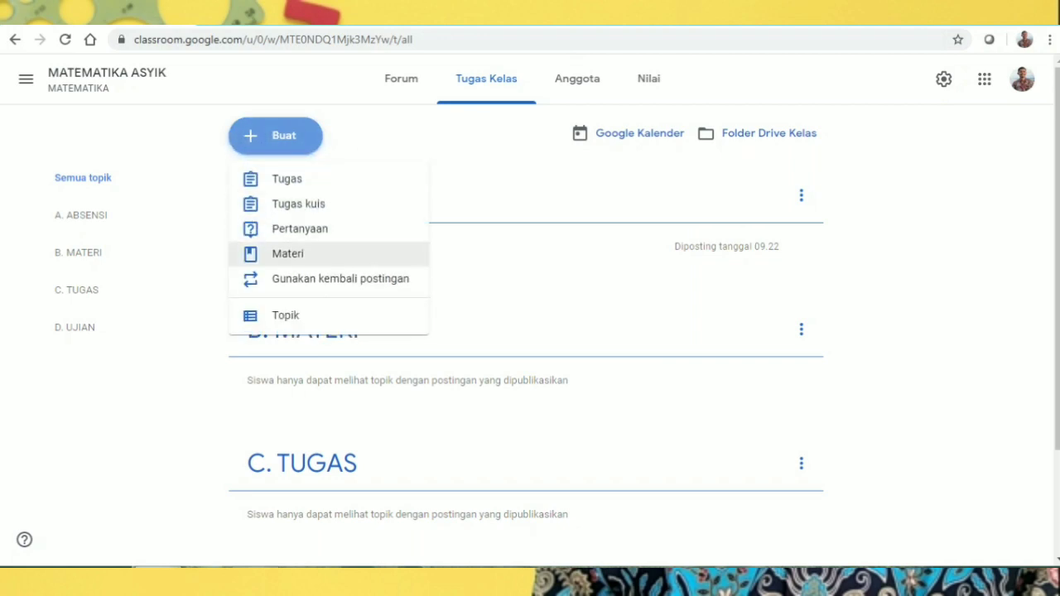
pyautogui.click(288, 253)
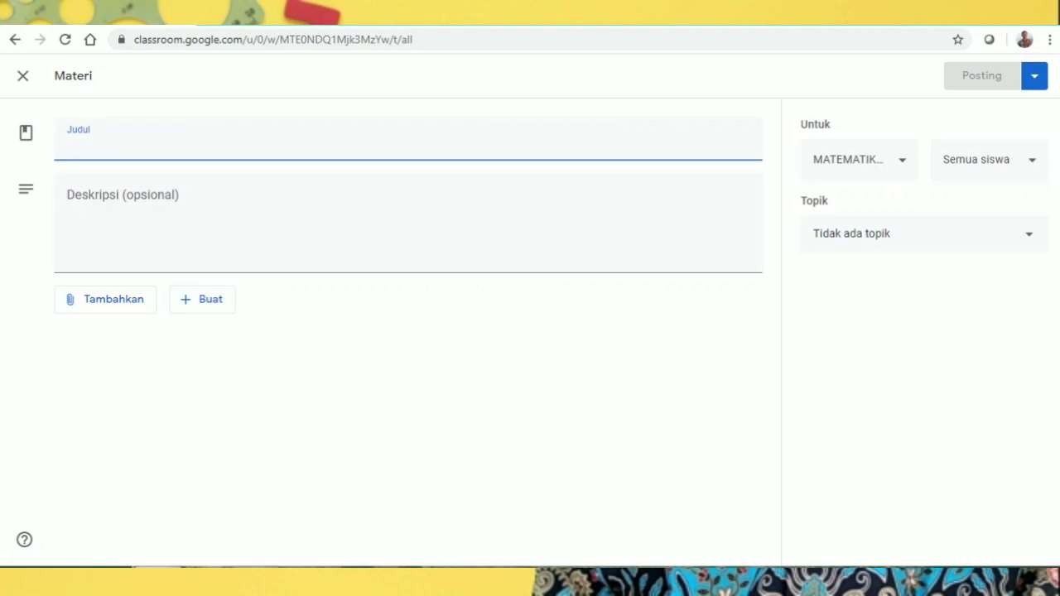
pyautogui.write('m')
pyautogui.press('BackSpace')
pyautogui.write('BAHA')
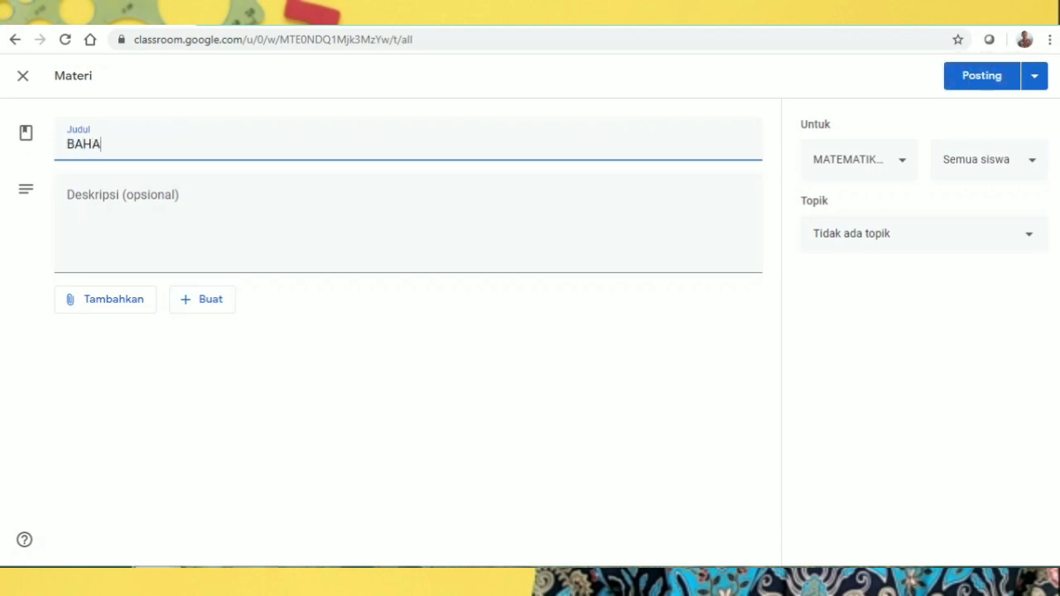
pyautogui.write('N AJAR')
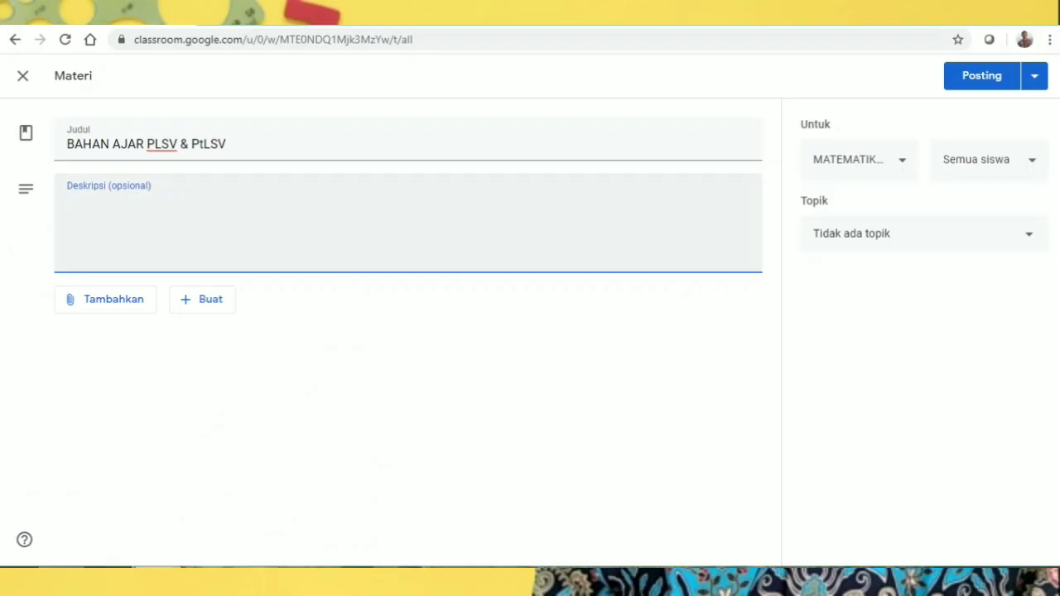
# - Write the material's description "Silakan pelajari materi berikut."
pyautogui.write('Silakan')
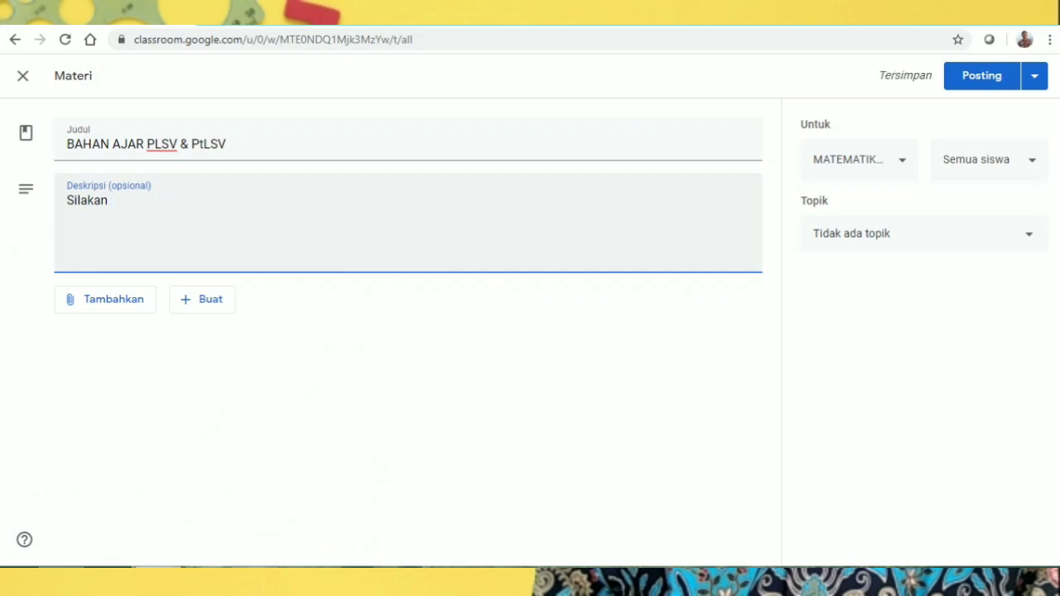
pyautogui.write('pelajar')
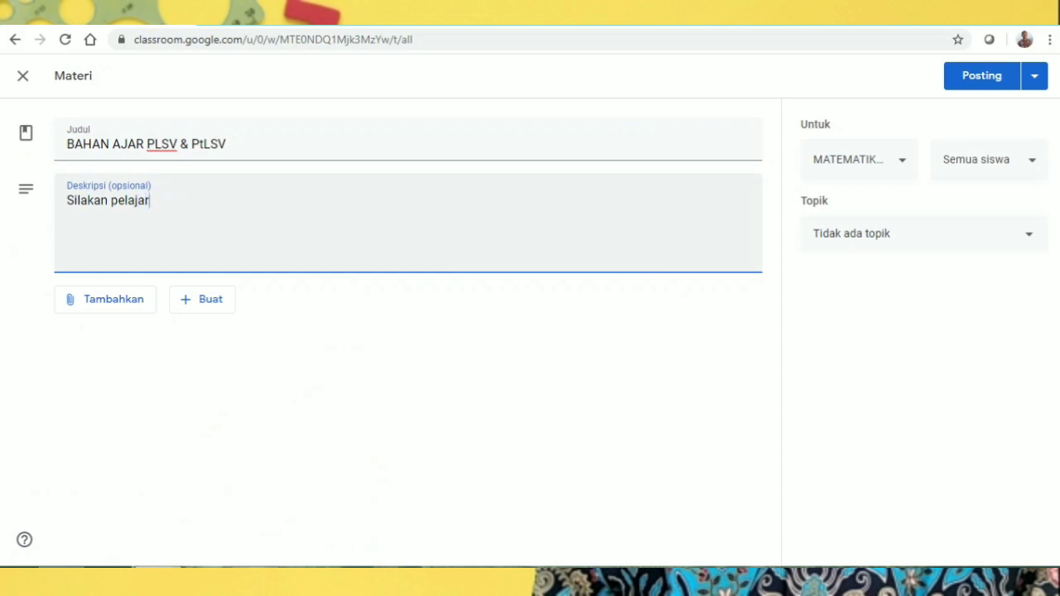
pyautogui.write('i materi berikut.')
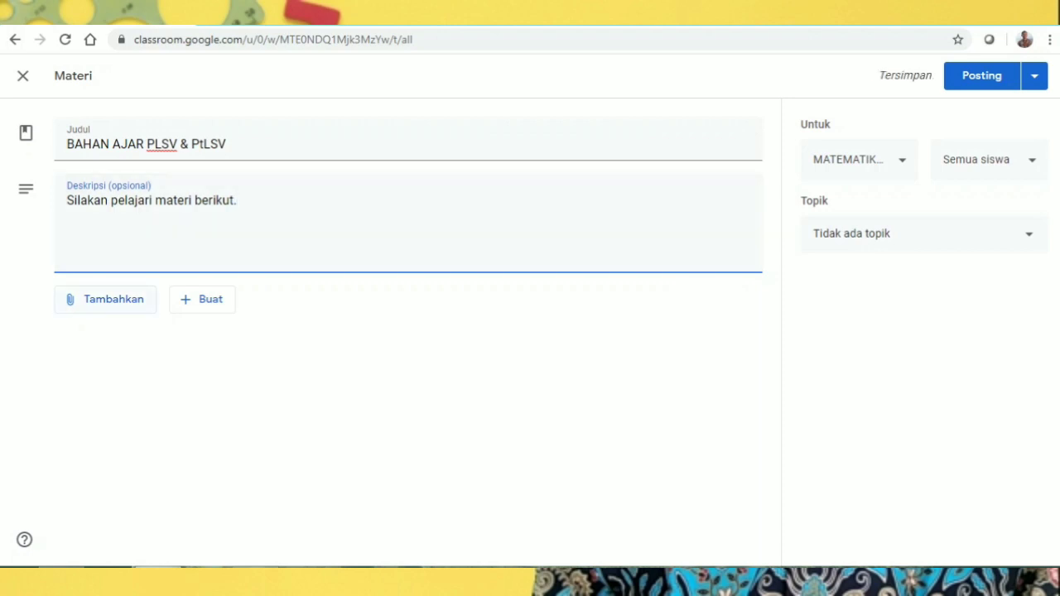
pyautogui.press('Tab')
pyautogui.press('Return')
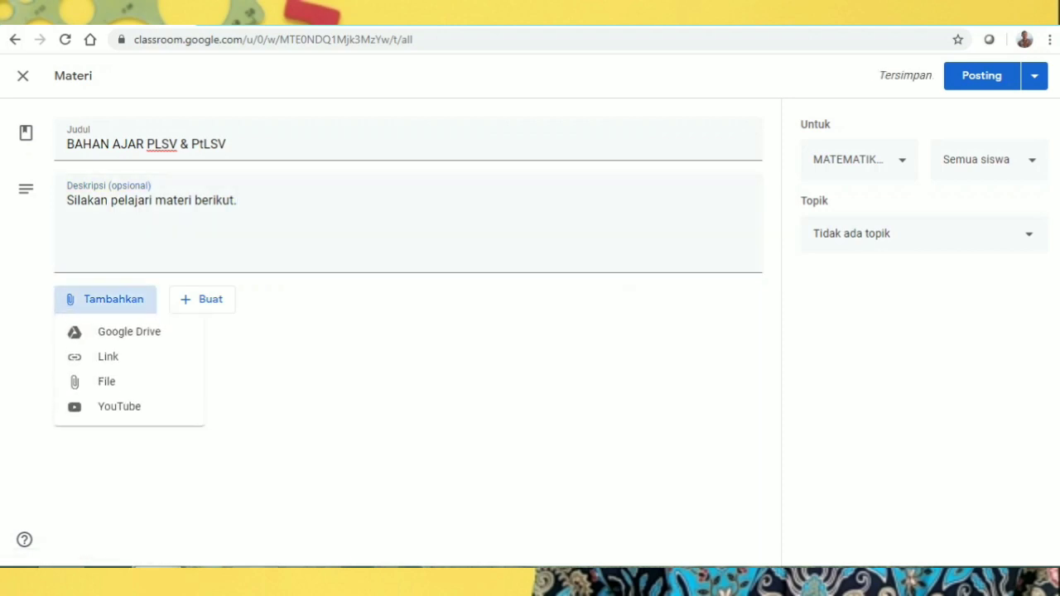
pyautogui.press('Escape')
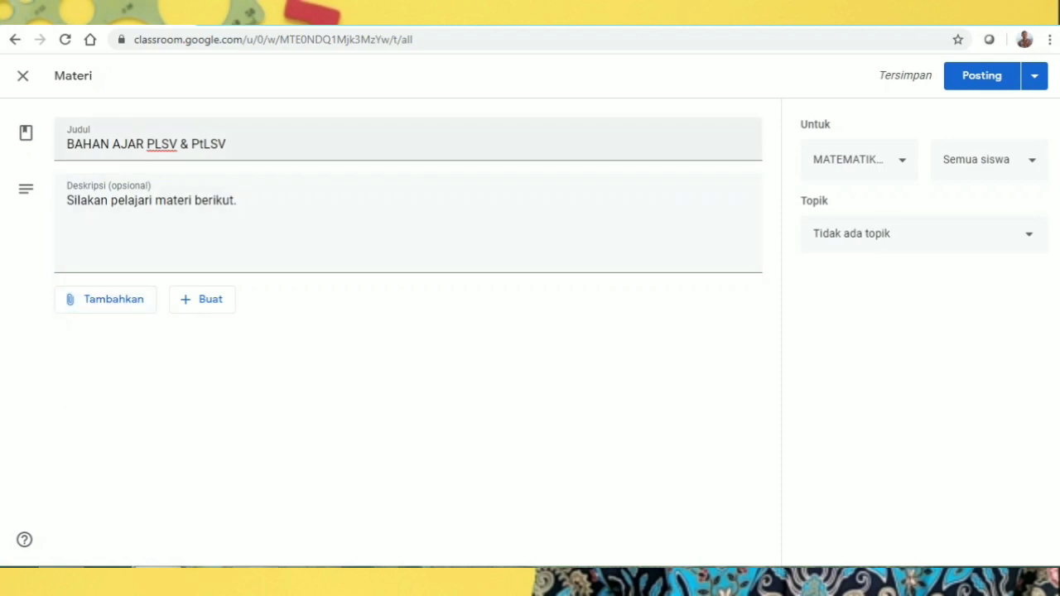
# - Change the material's title to "BAHAN AJAR MATEMATIKA ASYIK"
pyautogui.moveTo(147, 144); pyautogui.dragTo(226, 144)
pyautogui.write('mat')
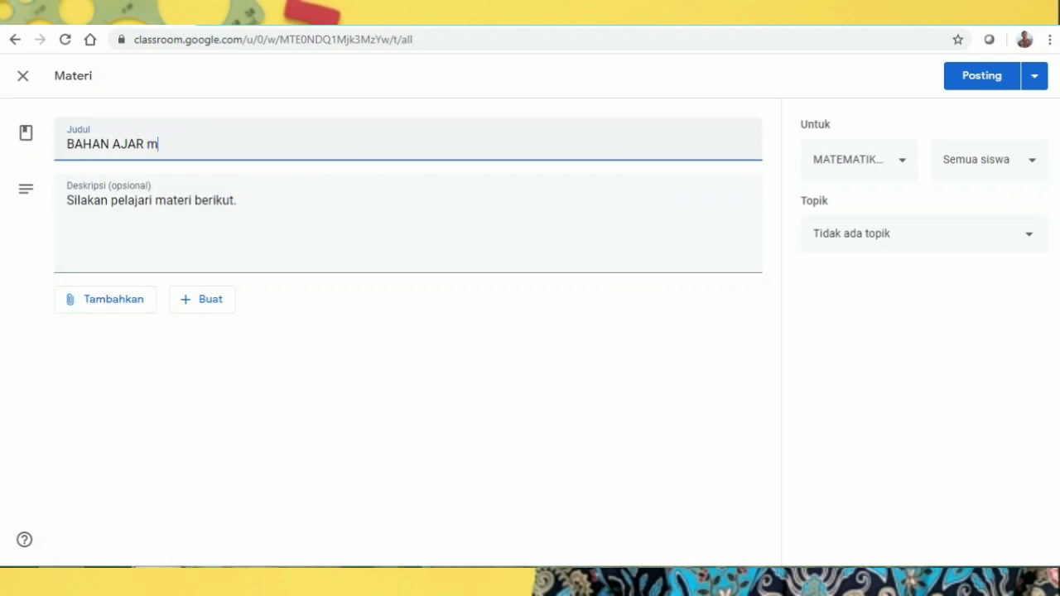
pyautogui.press('BackSpace')
pyautogui.press('BackSpace')
pyautogui.write('MATEMATIKA ASYIK')
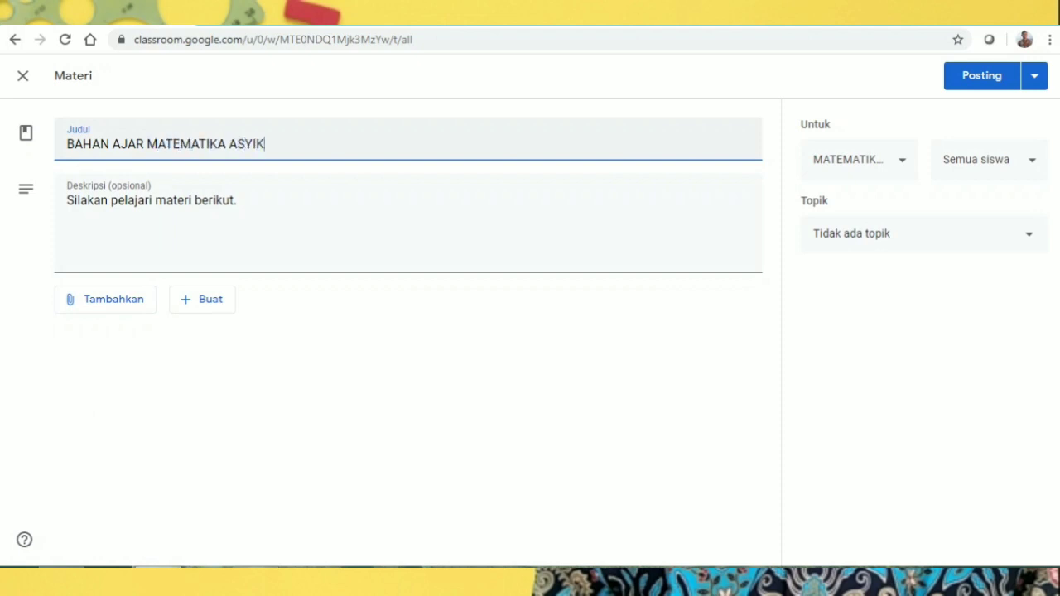
pyautogui.click(112, 199)
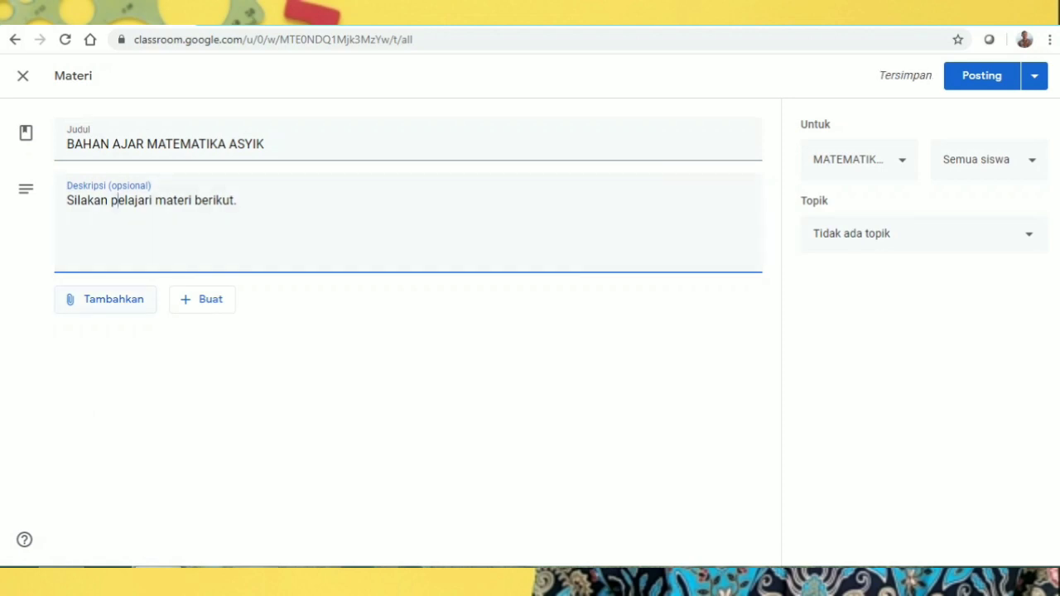
# - Upload the file "Bahan Ajar PLSV & PtLSV.doc" from the computer's Data (D:) drive as the material's attachment
pyautogui.click(105, 299)
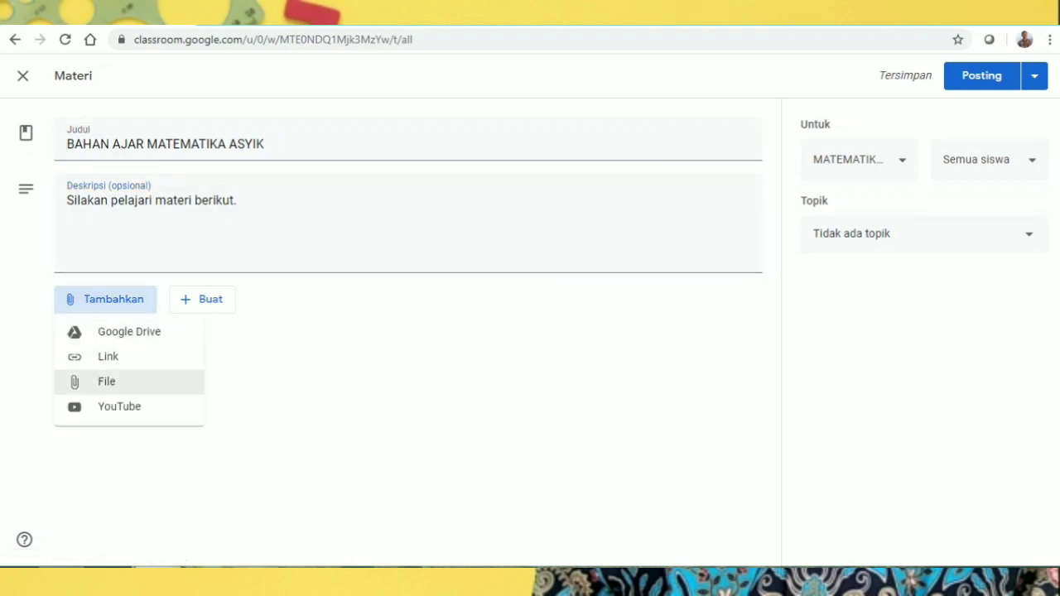
pyautogui.click(107, 382)
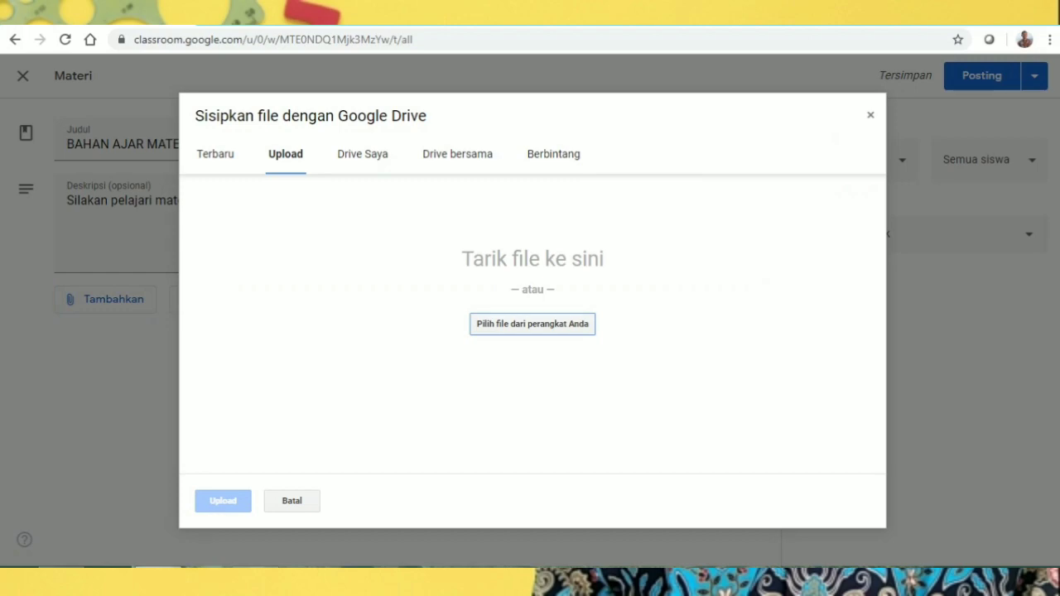
pyautogui.click(533, 324)
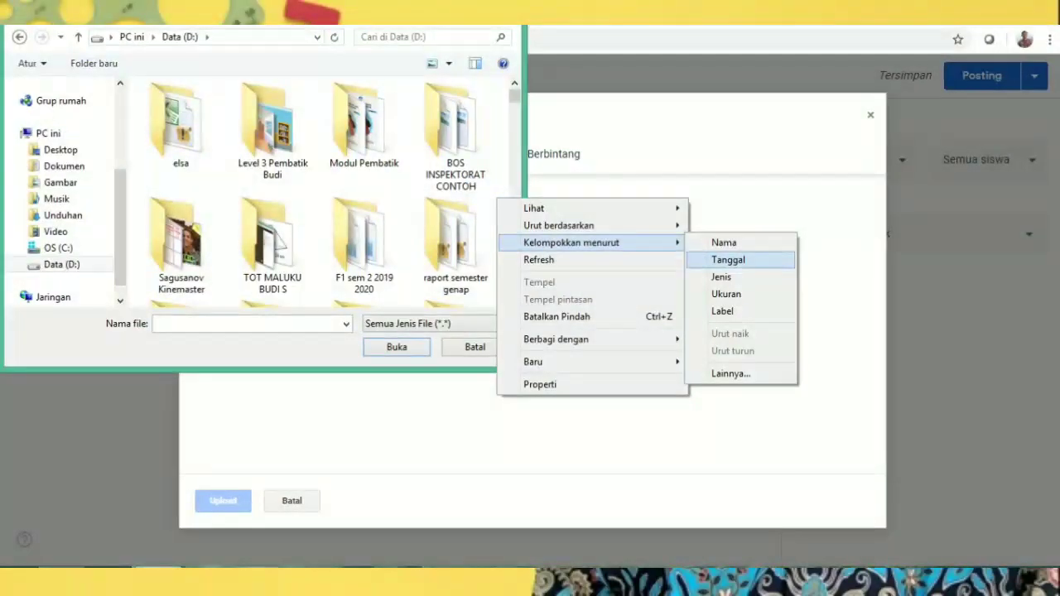
pyautogui.click(728, 260)
pyautogui.doubleClick(180, 156)
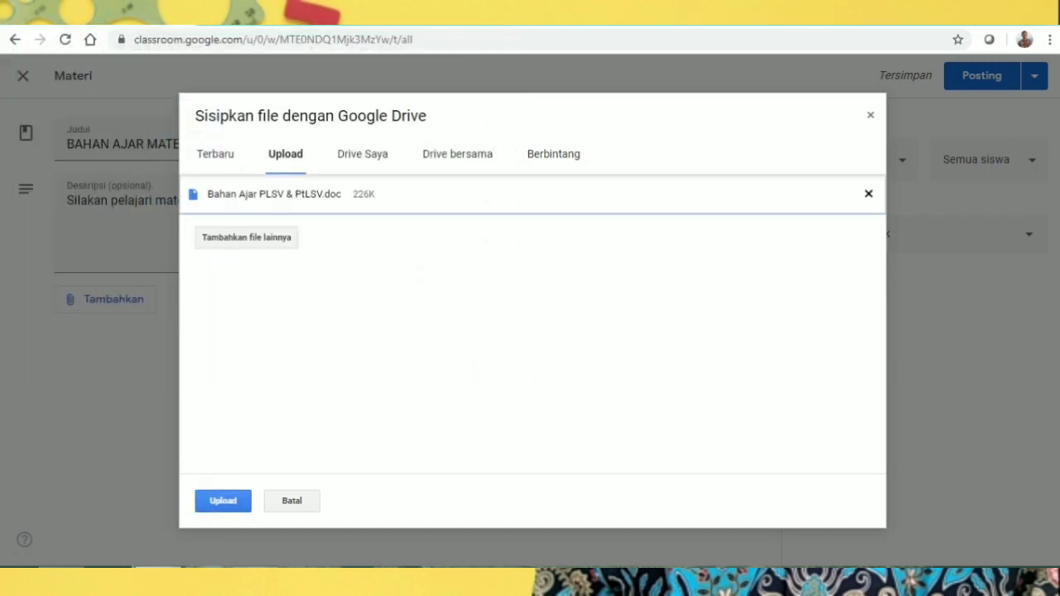
pyautogui.click(223, 502)
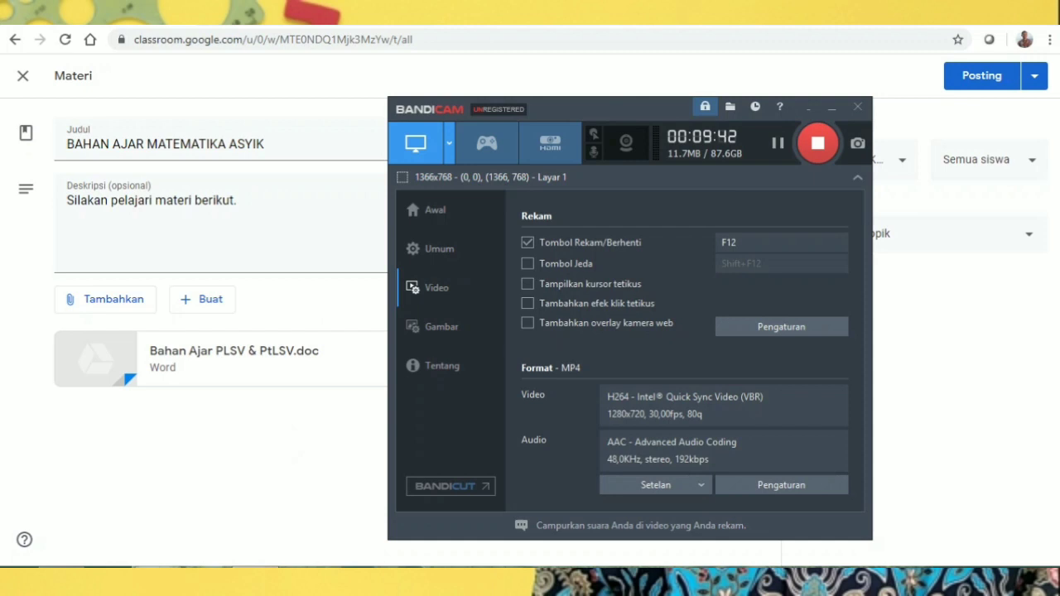
pyautogui.click(832, 107)
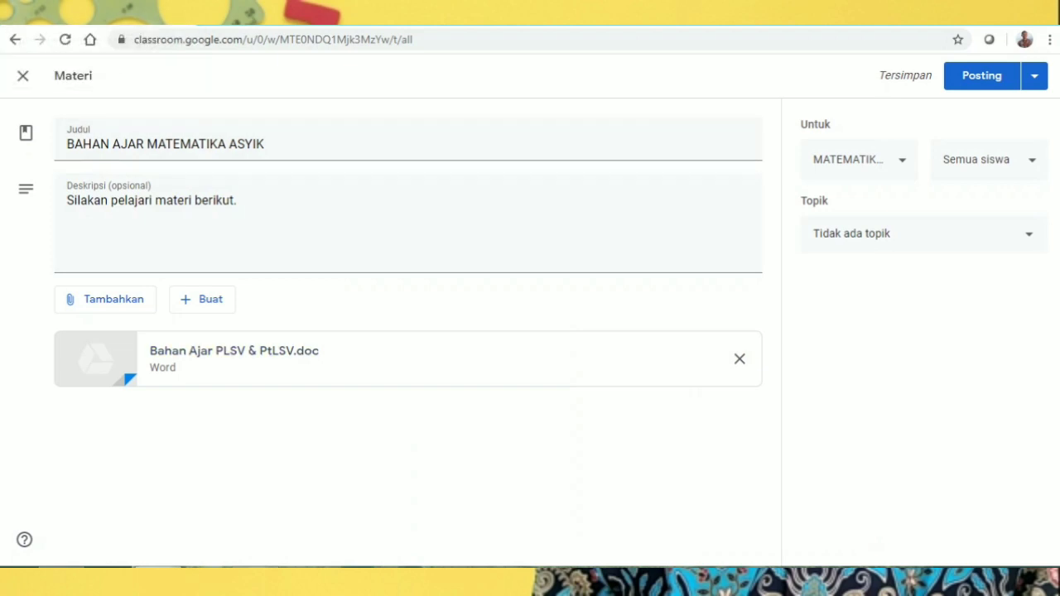
# - Post the teaching material under the topic B. MATERI, and save it from its edit form
pyautogui.click(911, 234)
pyautogui.click(866, 359)
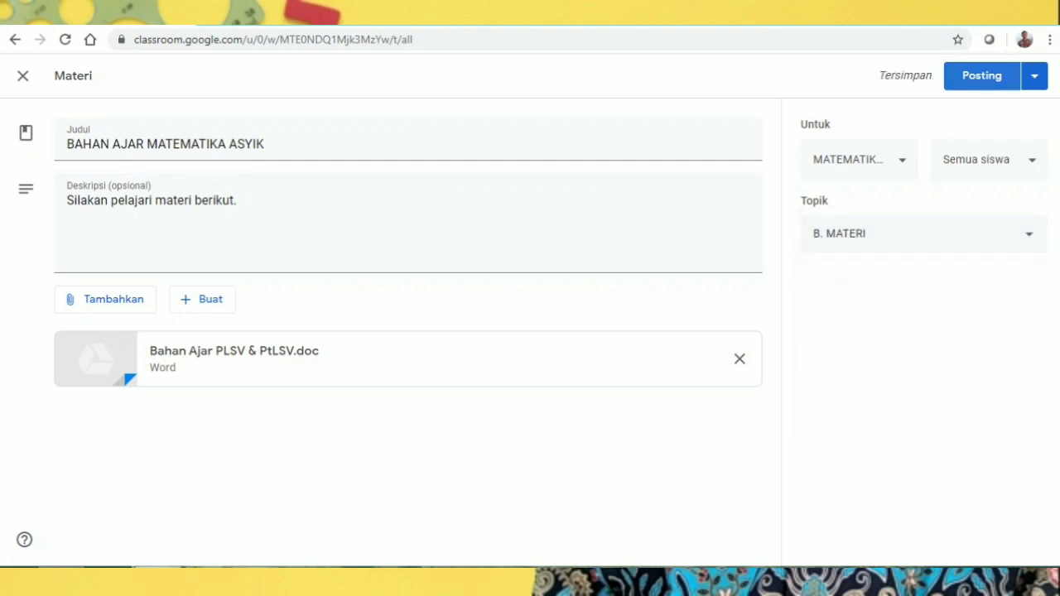
pyautogui.click(982, 75)
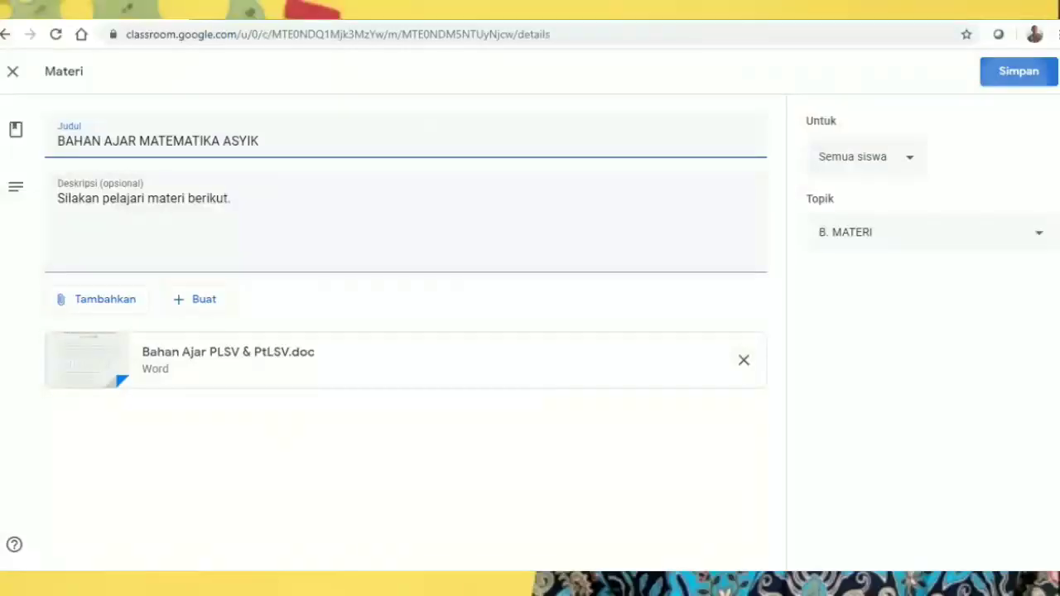
pyautogui.click(1019, 72)
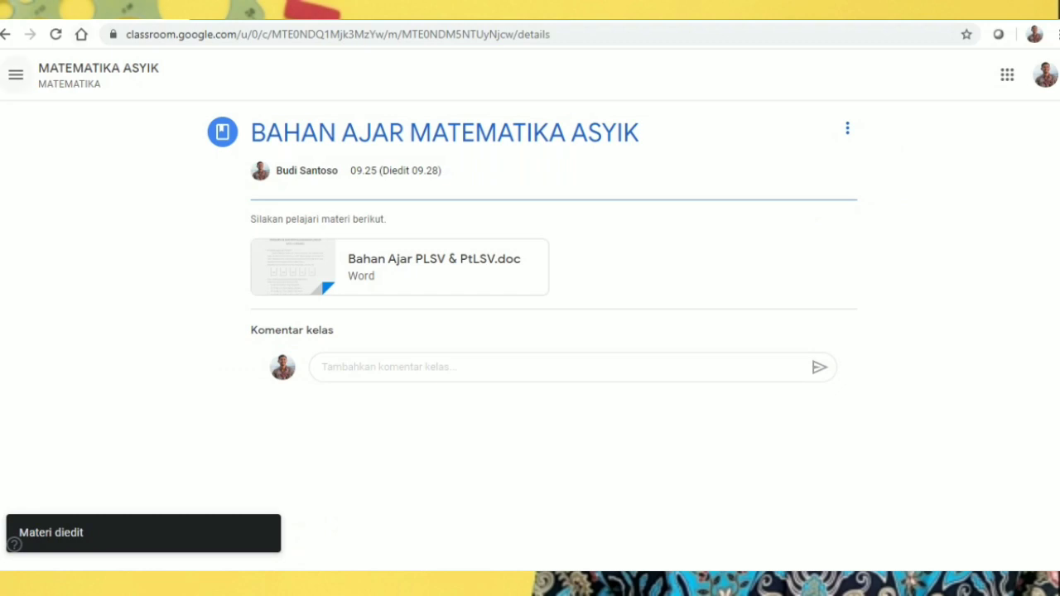
# - Return to the classwork list of MATEMATIKA ASYIK and open the full view of the BAHAN AJAR MATEMATIKA ASYIK material
pyautogui.click(16, 74)
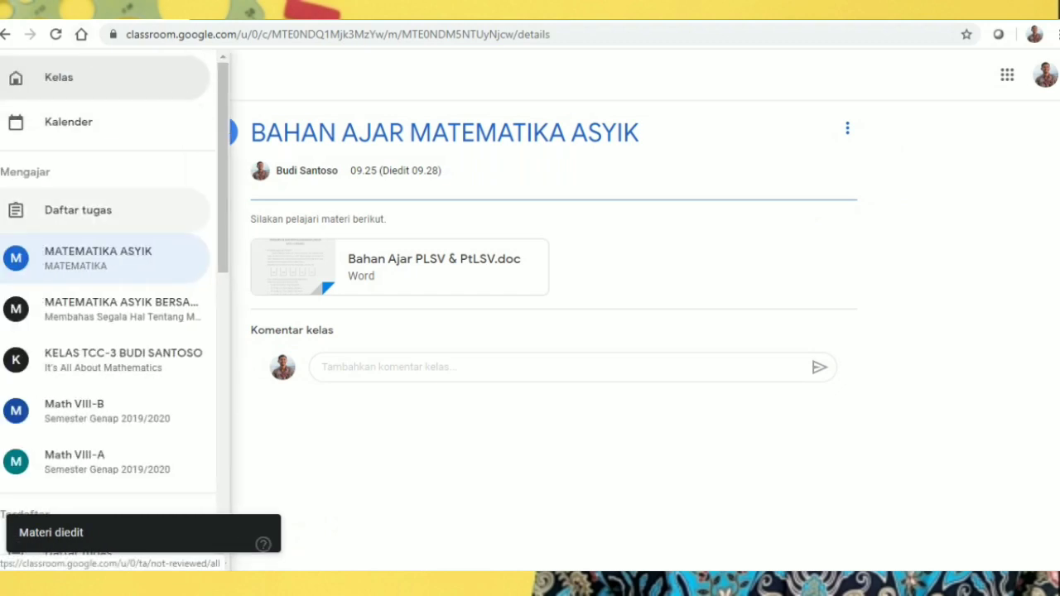
pyautogui.click(97, 258)
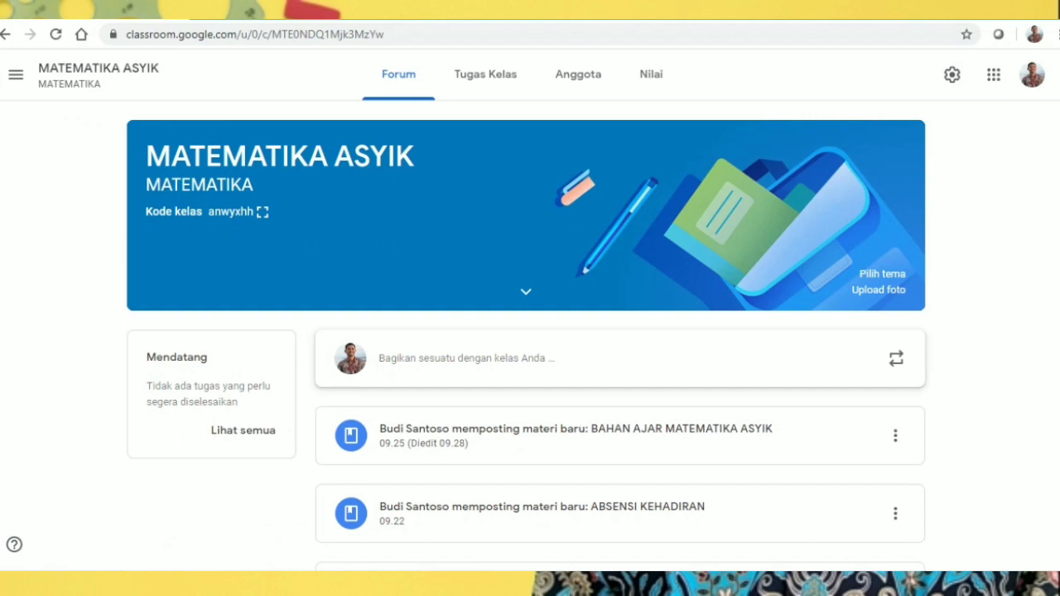
pyautogui.click(486, 74)
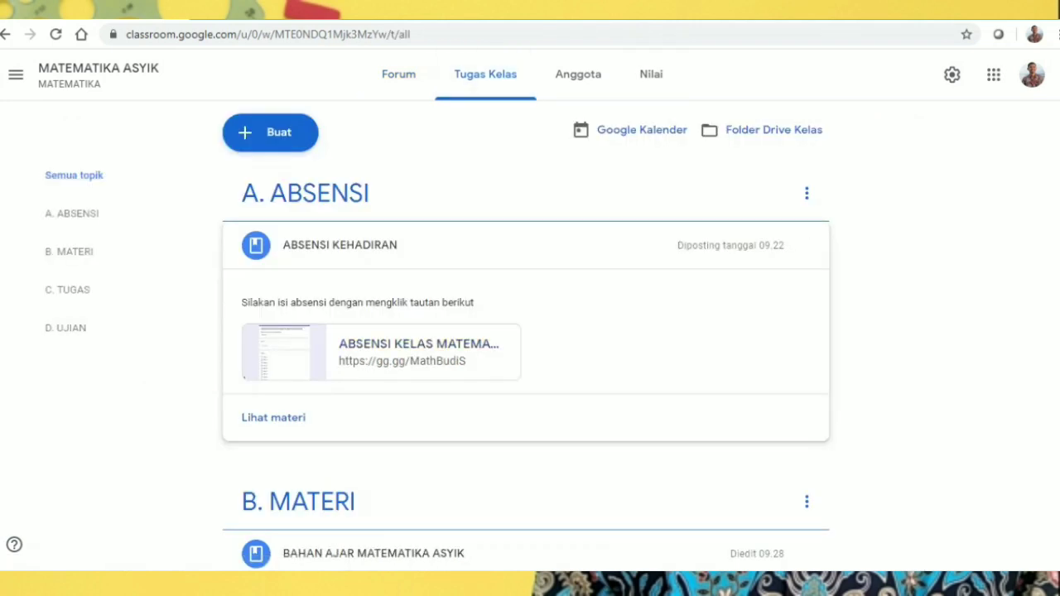
pyautogui.scroll(-2, 525, 348)
pyautogui.scroll(-1, 525, 335)
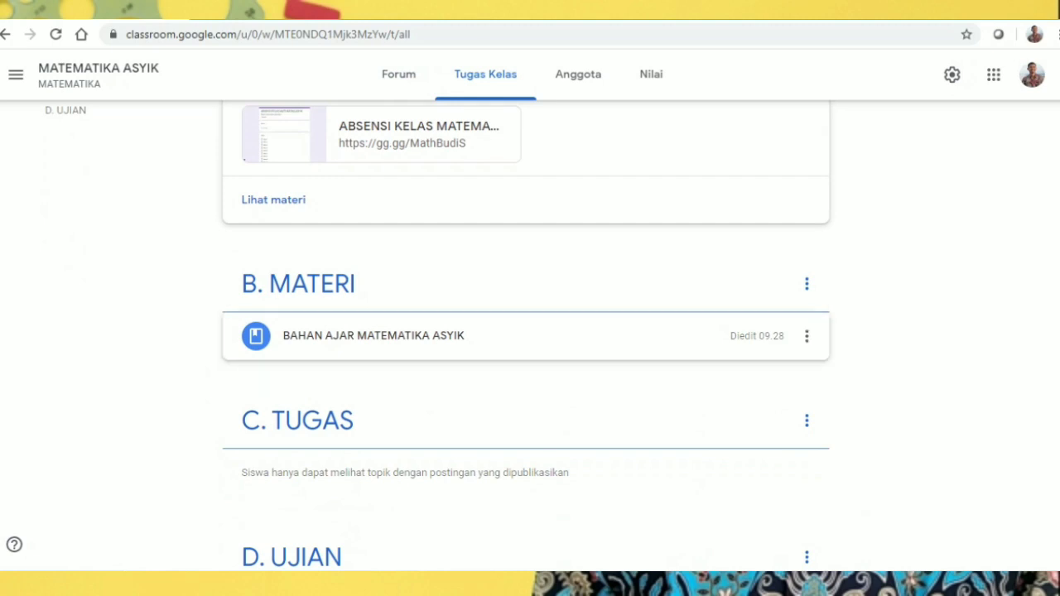
pyautogui.click(415, 335)
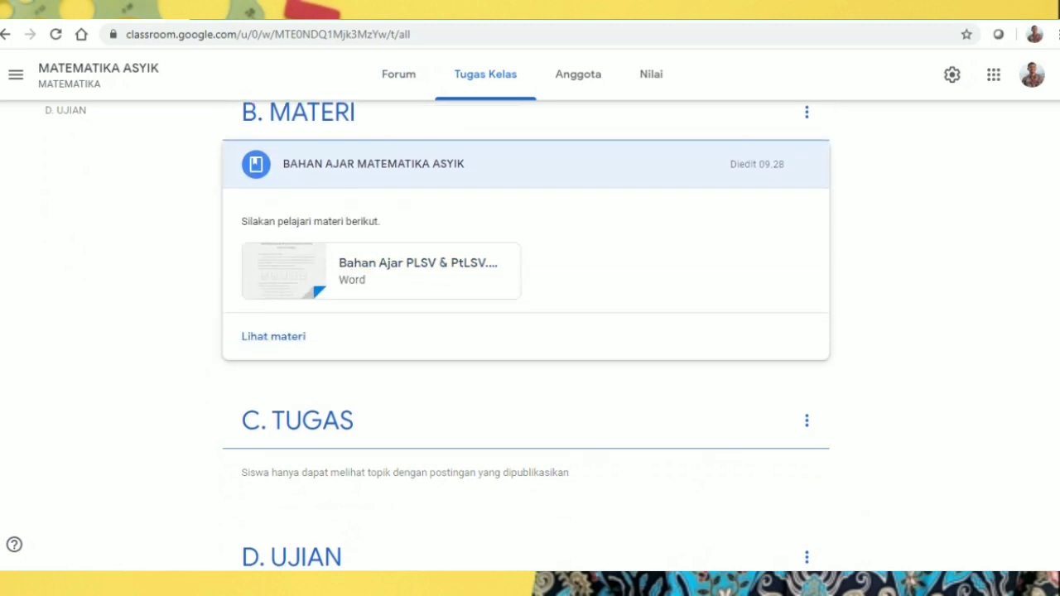
pyautogui.click(274, 336)
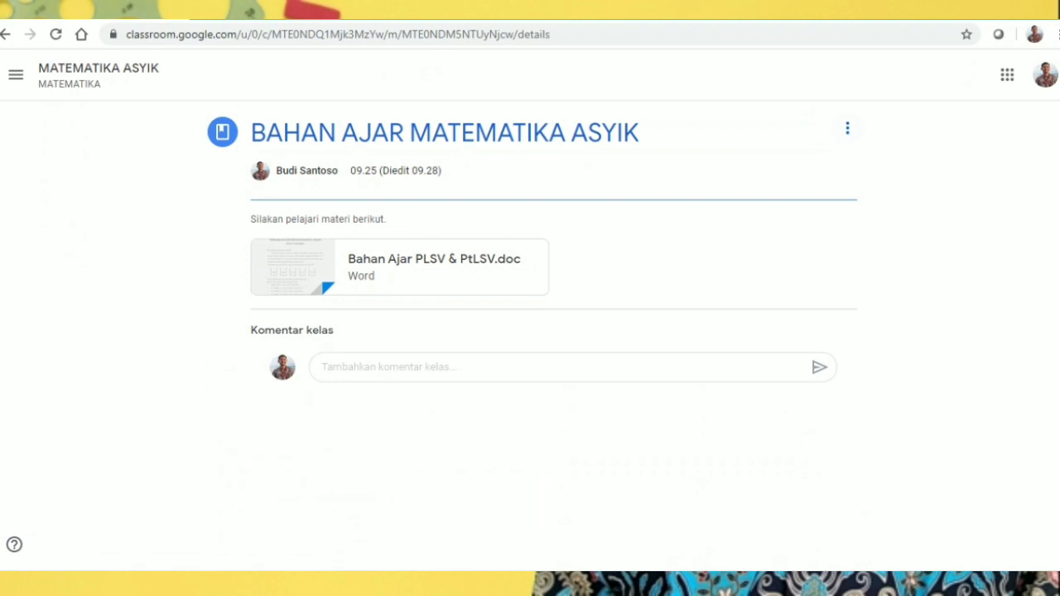
# - Open the BAHAN AJAR MATEMATIKA ASYIK material for editing and bring up the My Drive files for attaching
pyautogui.click(848, 128)
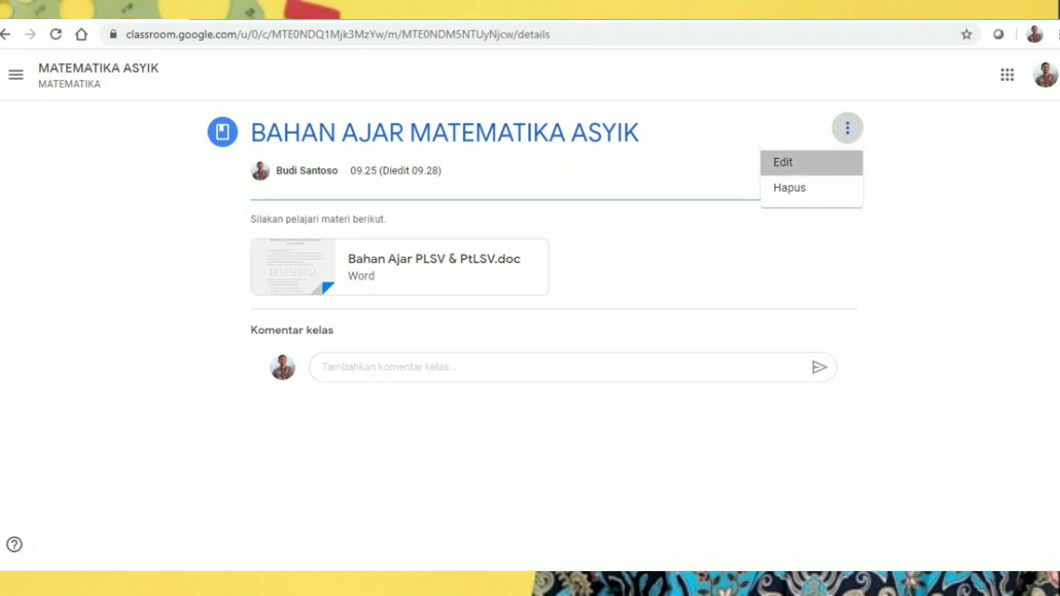
pyautogui.click(783, 163)
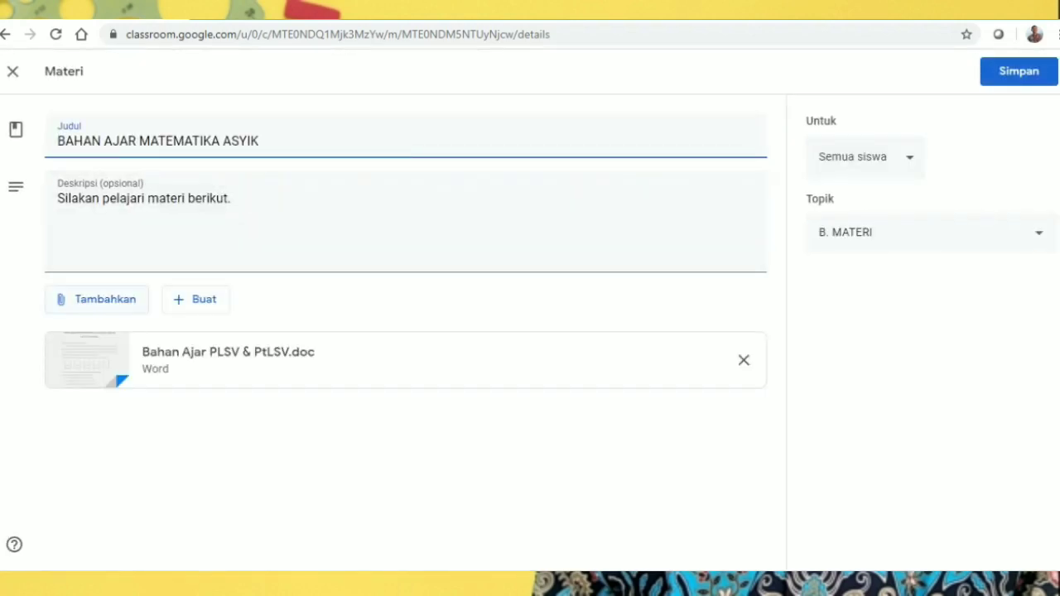
pyautogui.click(97, 299)
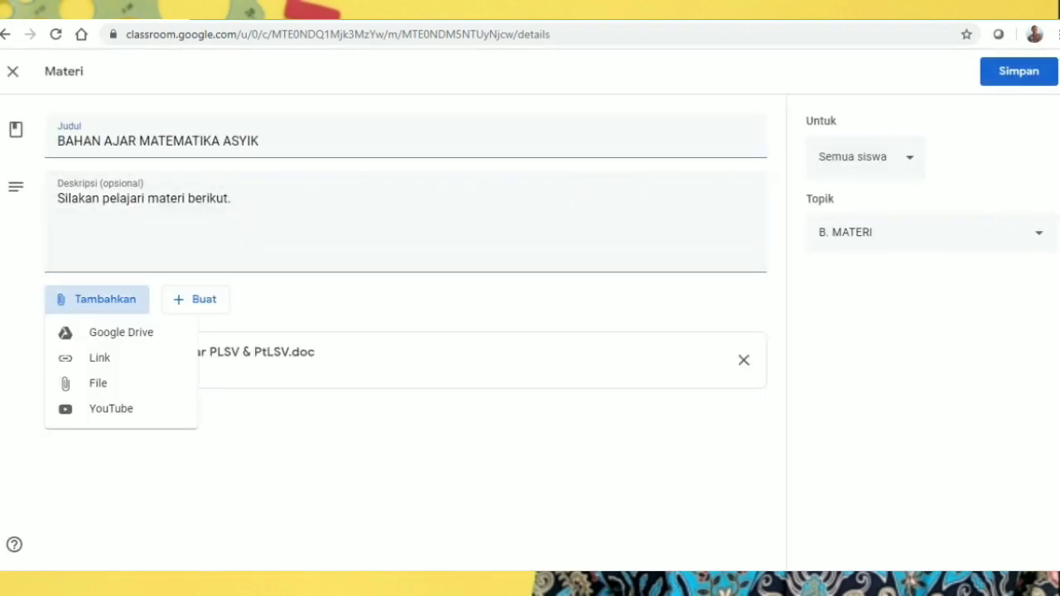
pyautogui.click(121, 332)
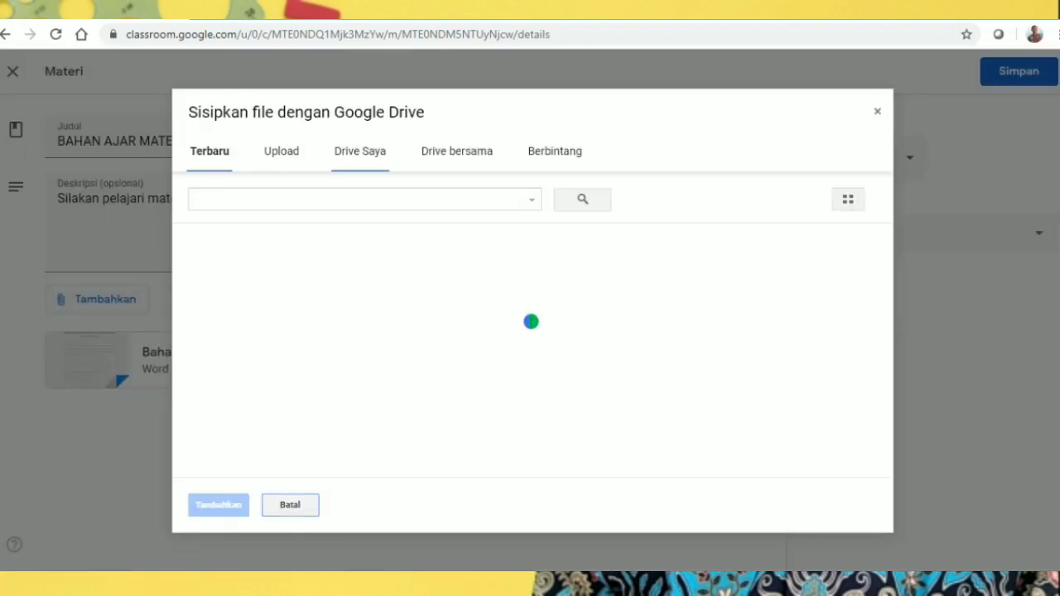
pyautogui.click(359, 152)
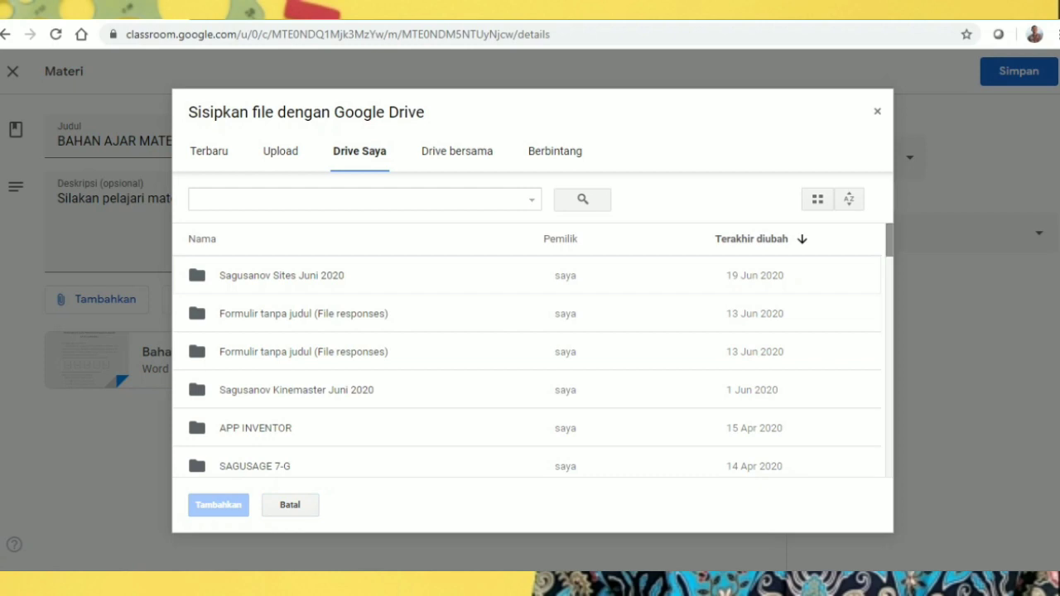
# - Find Teorema Pythagoras.docx in My Drive and attach it to the material
pyautogui.scroll(-10, 527, 350)
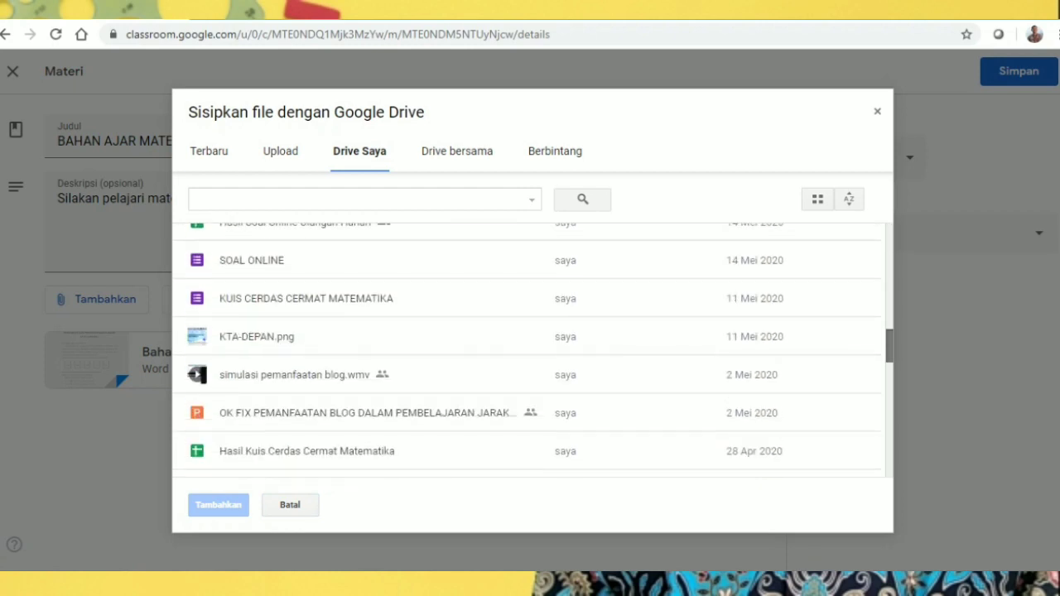
pyautogui.scroll(-2, 527, 350)
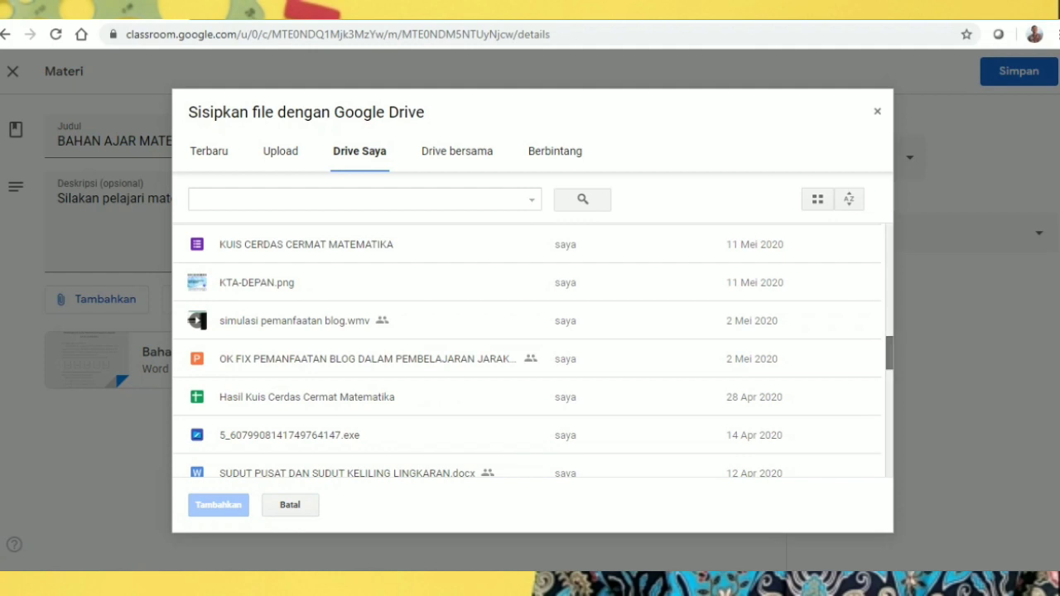
pyautogui.scroll(-5, 527, 350)
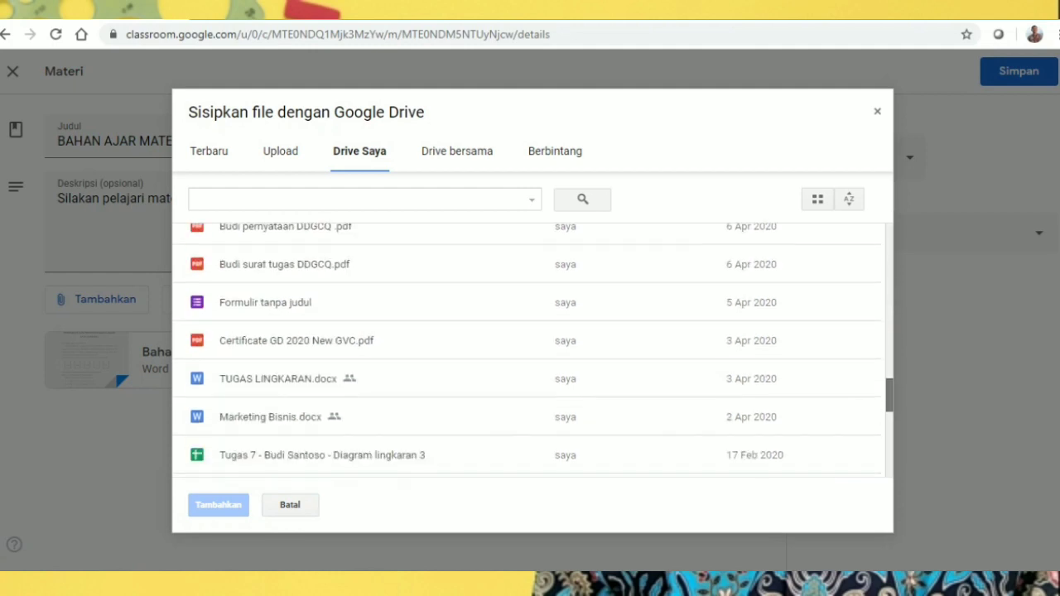
pyautogui.scroll(-6, 527, 351)
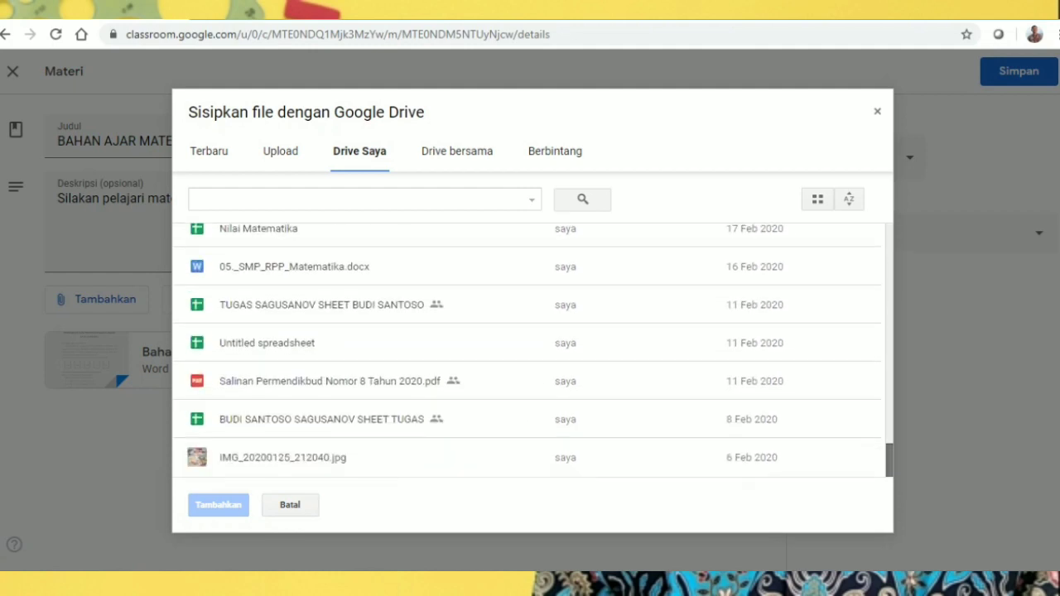
pyautogui.scroll(8, 527, 351)
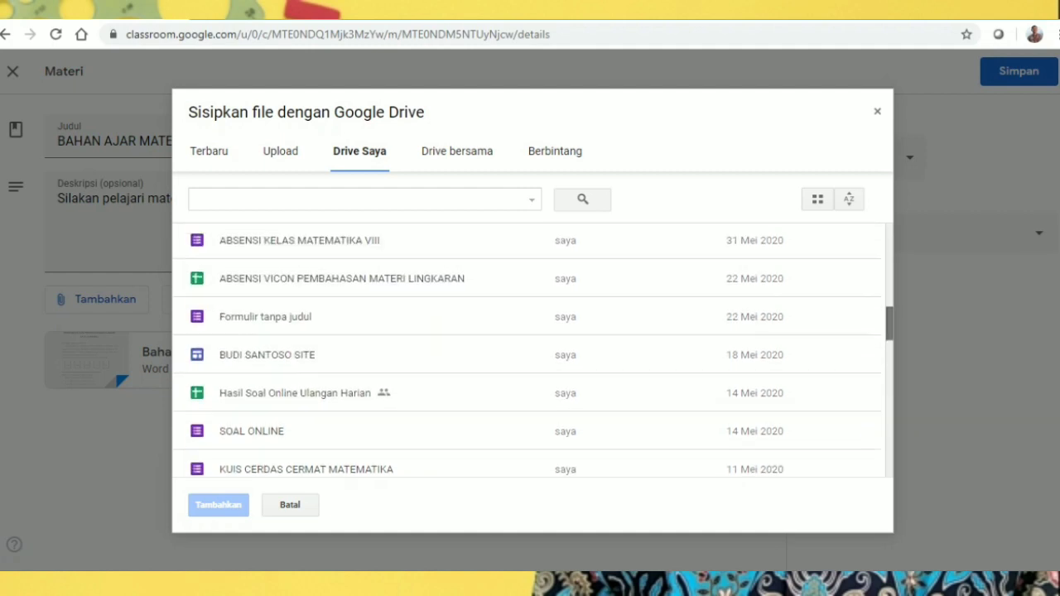
pyautogui.scroll(10, 527, 351)
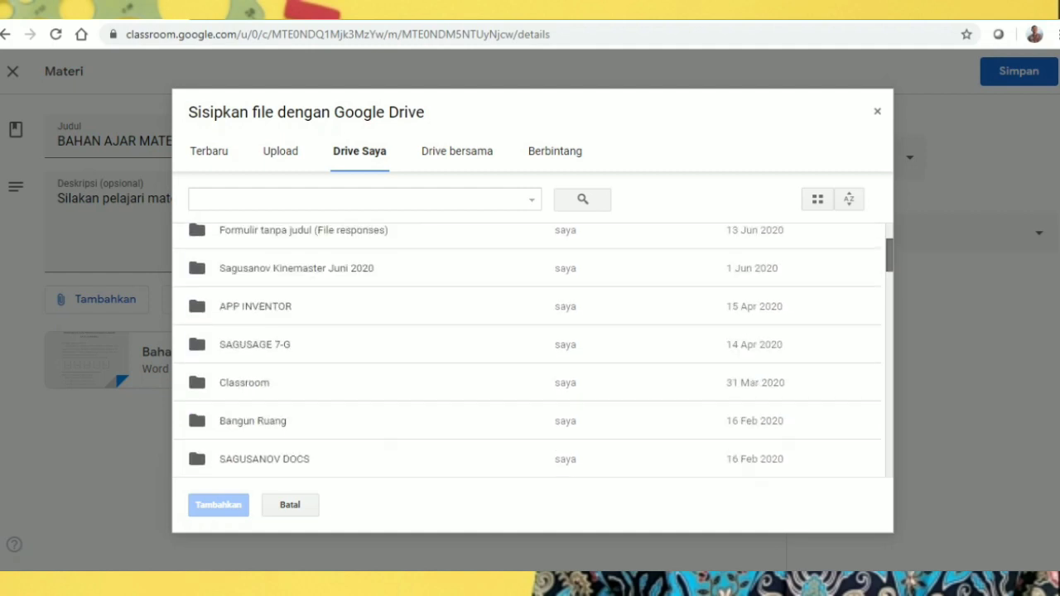
pyautogui.scroll(-8, 527, 350)
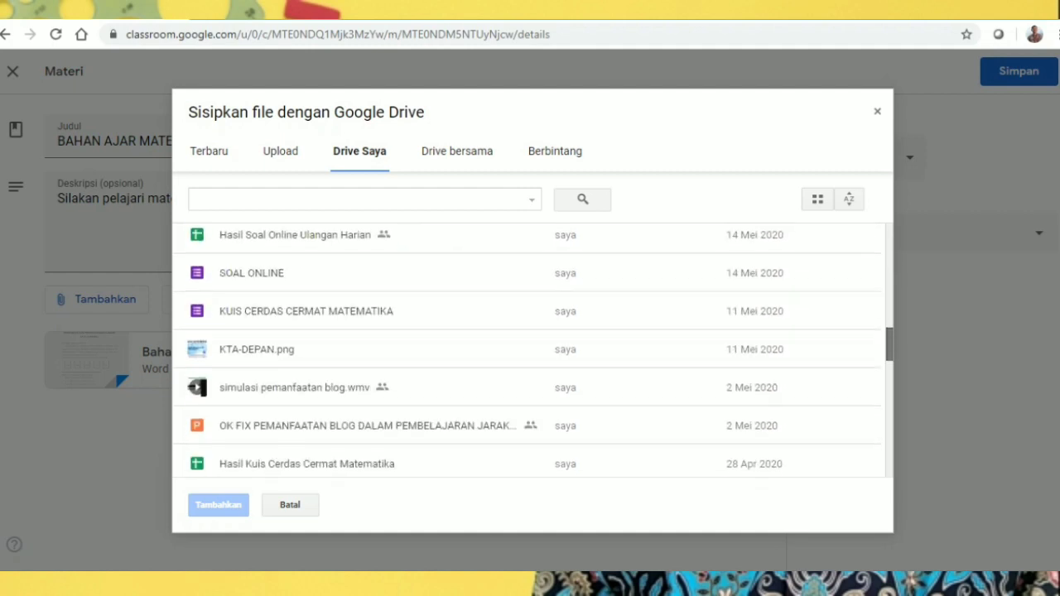
pyautogui.scroll(-5, 527, 350)
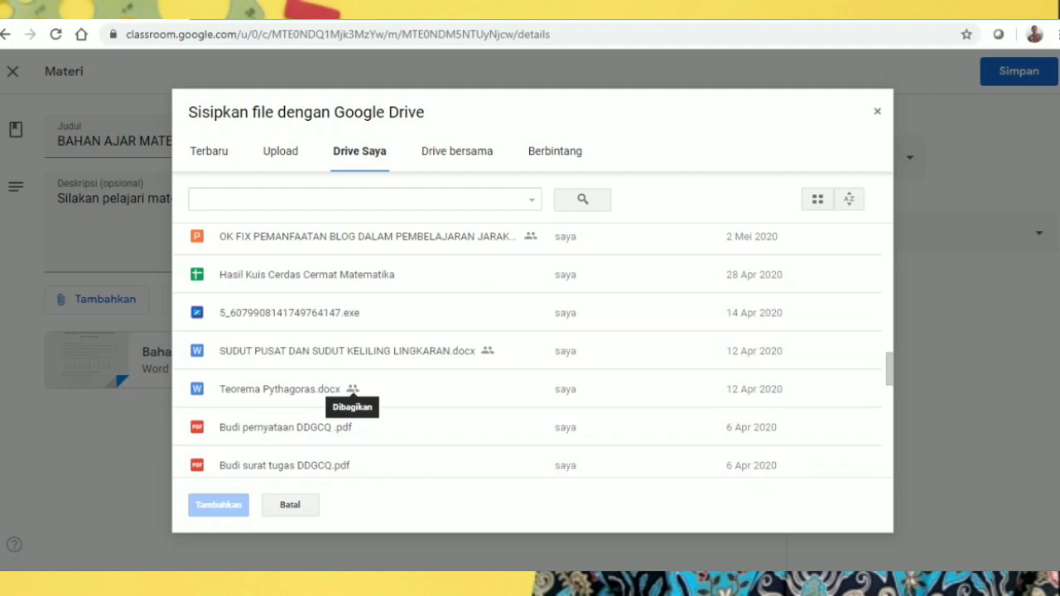
pyautogui.doubleClick(282, 389)
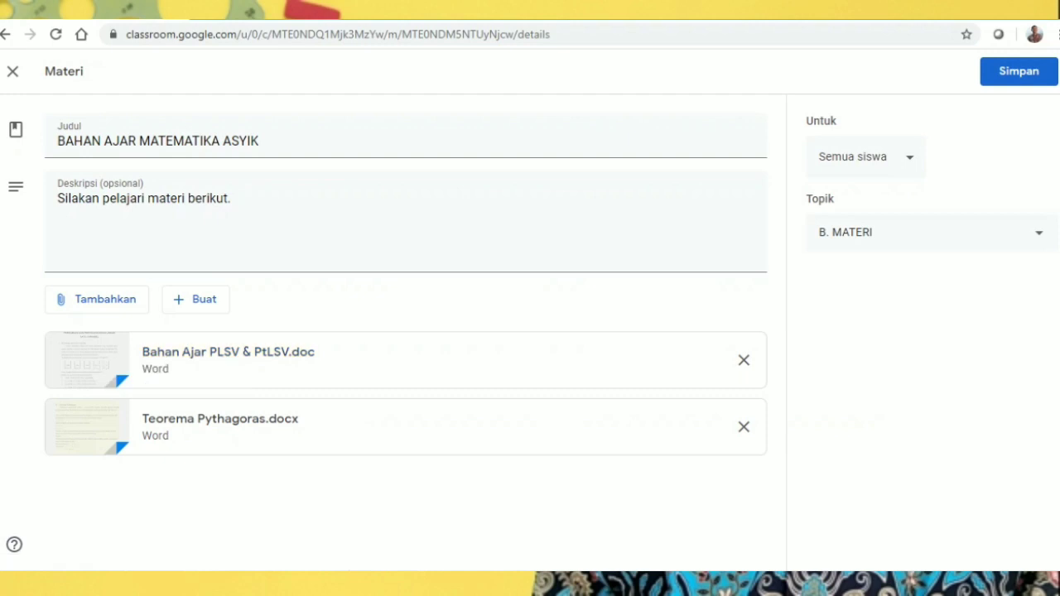
pyautogui.click(97, 299)
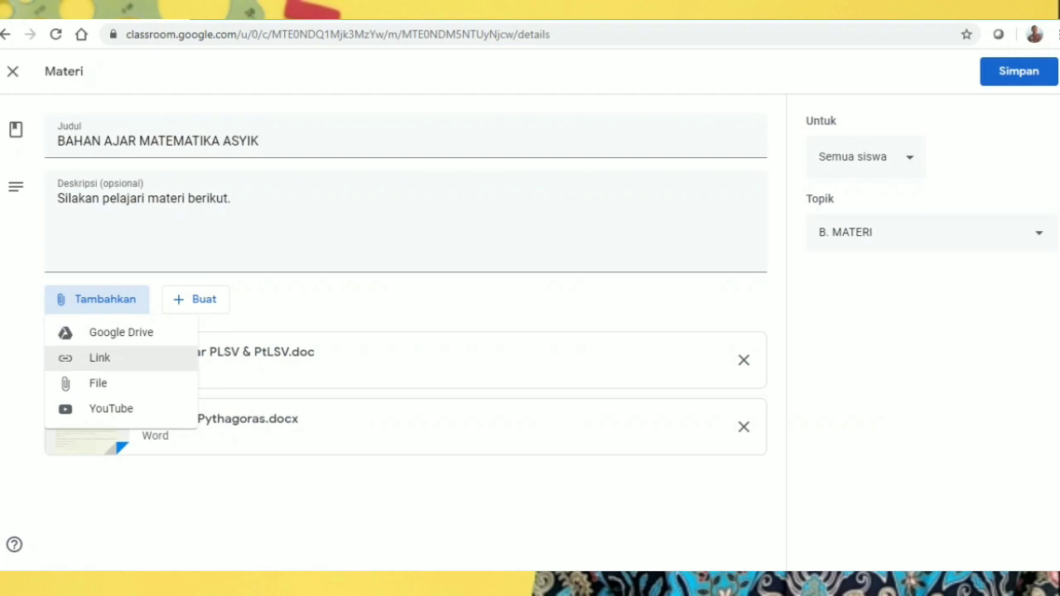
pyautogui.click(99, 358)
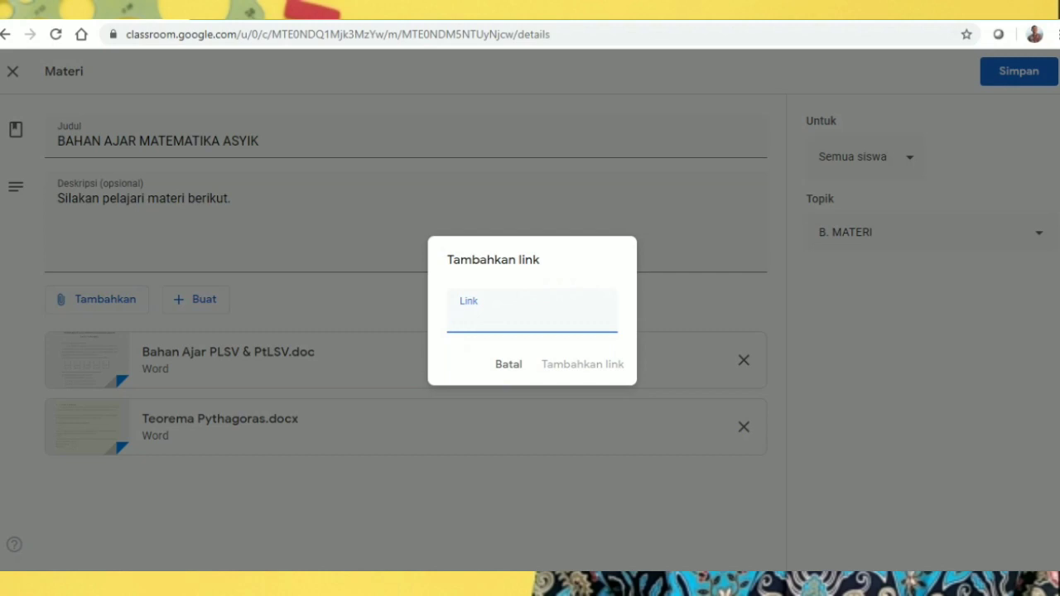
pyautogui.click(509, 365)
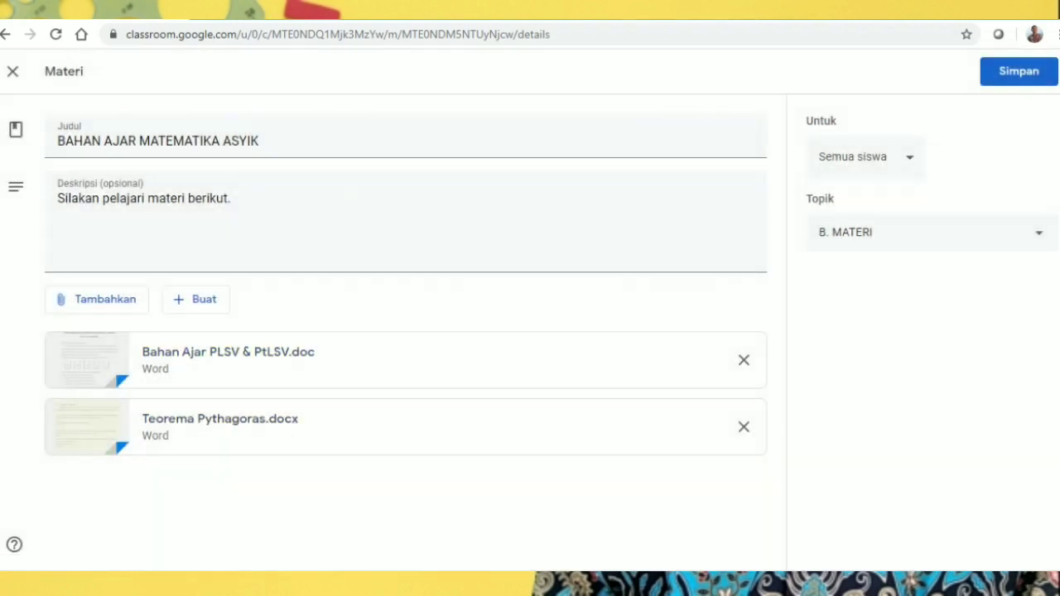
# - Search Google for "BILANGAN BULAT" in a new browser tab and open the Kelas Pintar article "Pengertian Bilangan Bulat dan Contohnya"
pyautogui.hotkey('ctrl', 't')
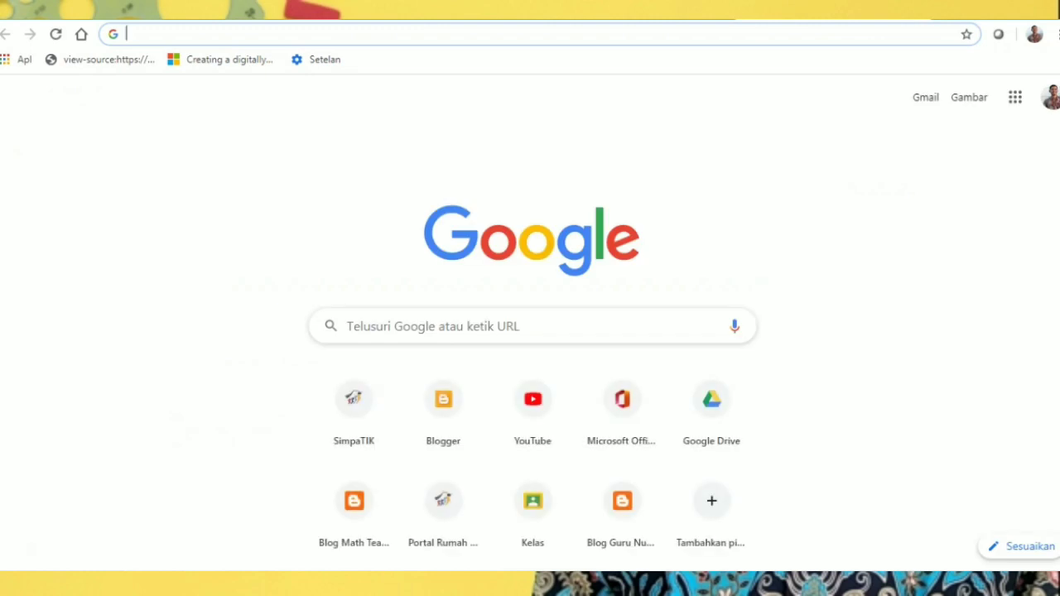
pyautogui.write('BILA')
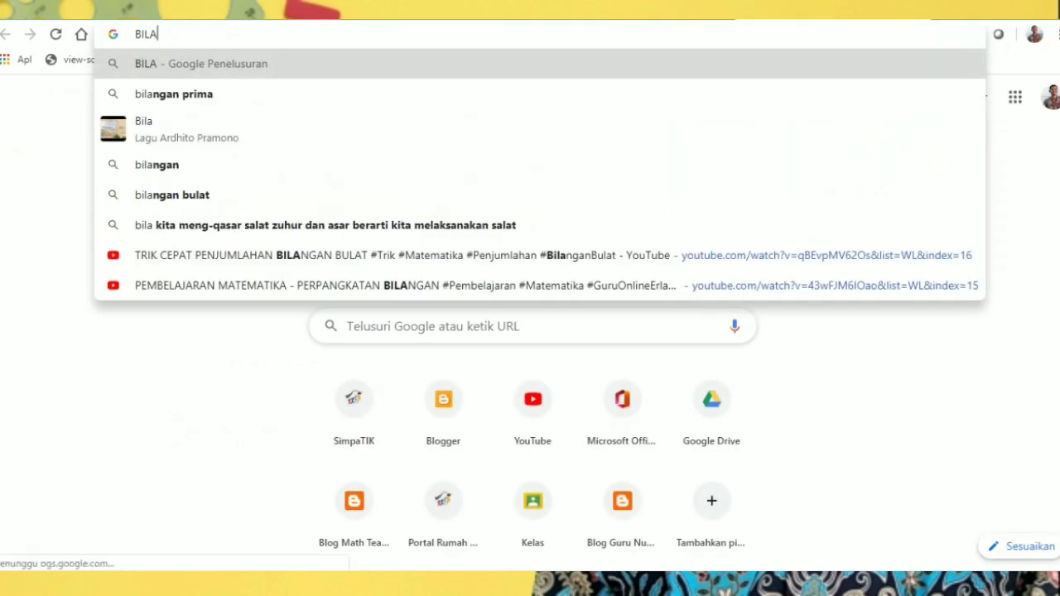
pyautogui.write('NGAN BULA')
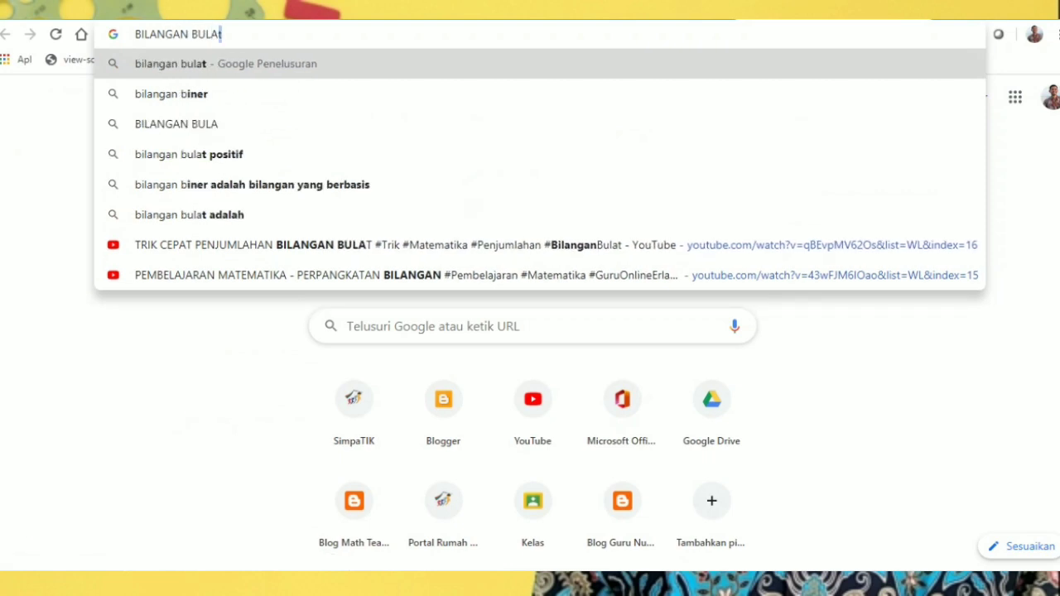
pyautogui.write('T')
pyautogui.press('Return')
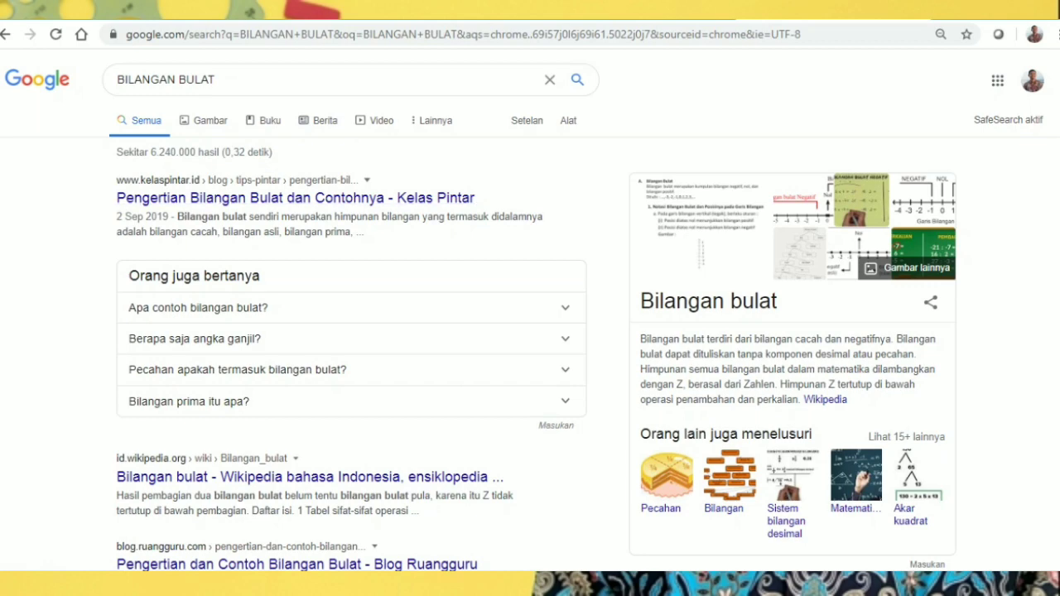
pyautogui.scroll(-2, 530, 310)
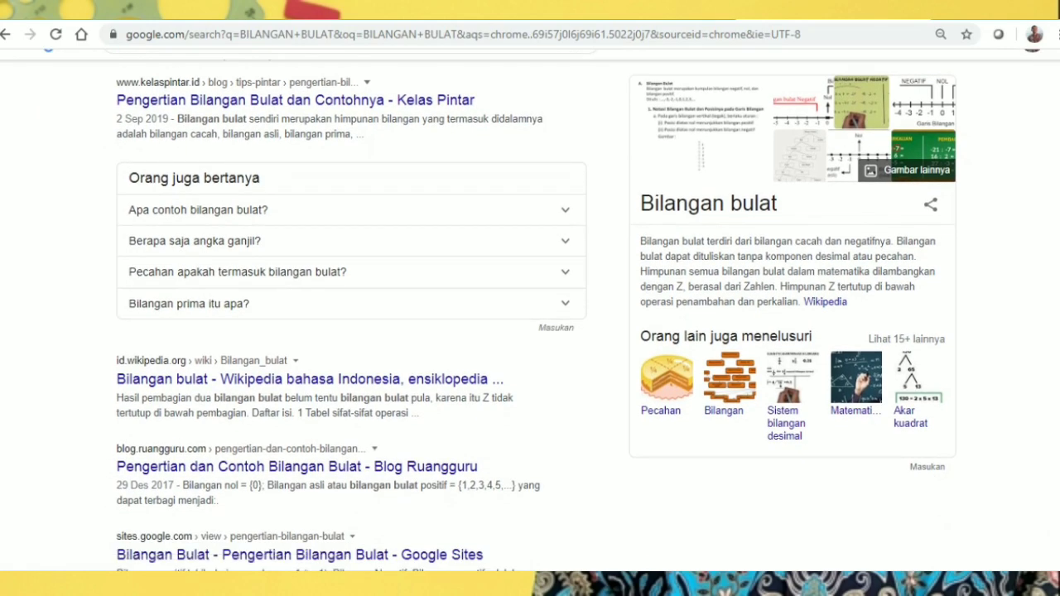
pyautogui.scroll(2, 530, 310)
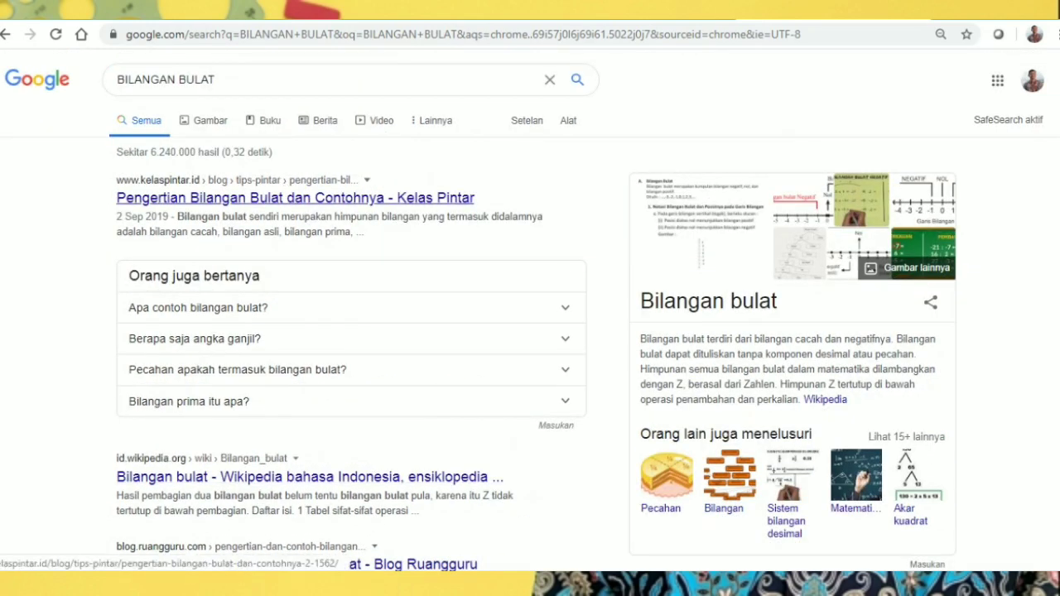
pyautogui.click(295, 198)
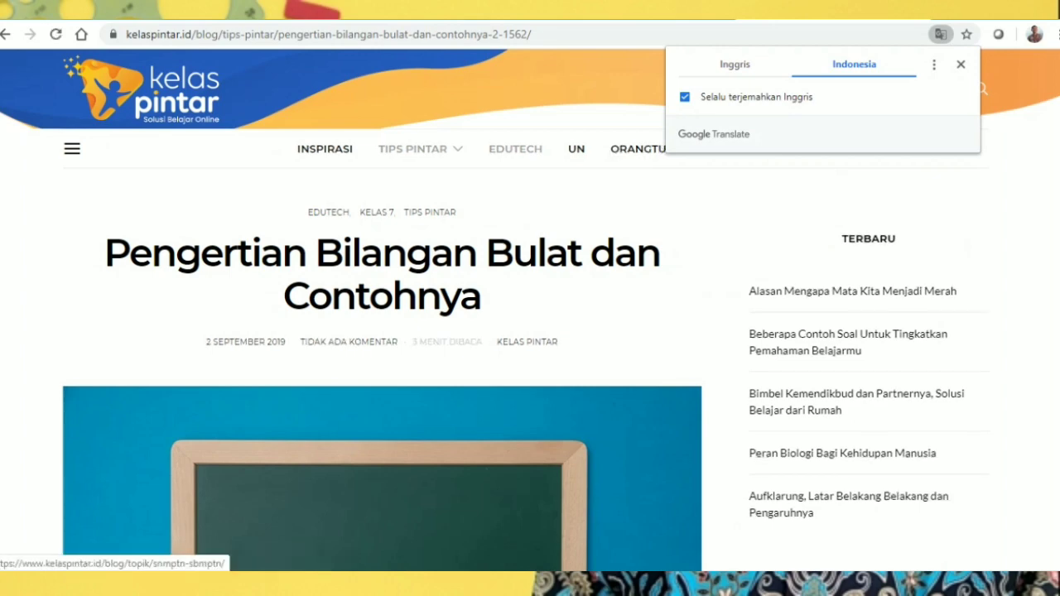
# - Look through the Kelas Pintar article to check its content on bilangan bulat
pyautogui.scroll(-3, 382, 332)
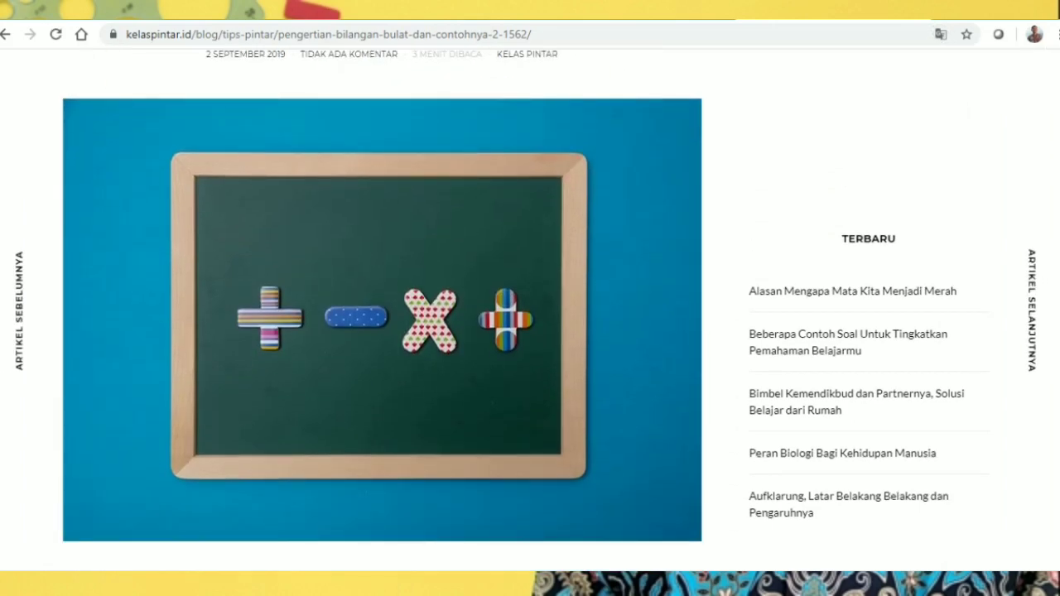
pyautogui.scroll(-4, 382, 331)
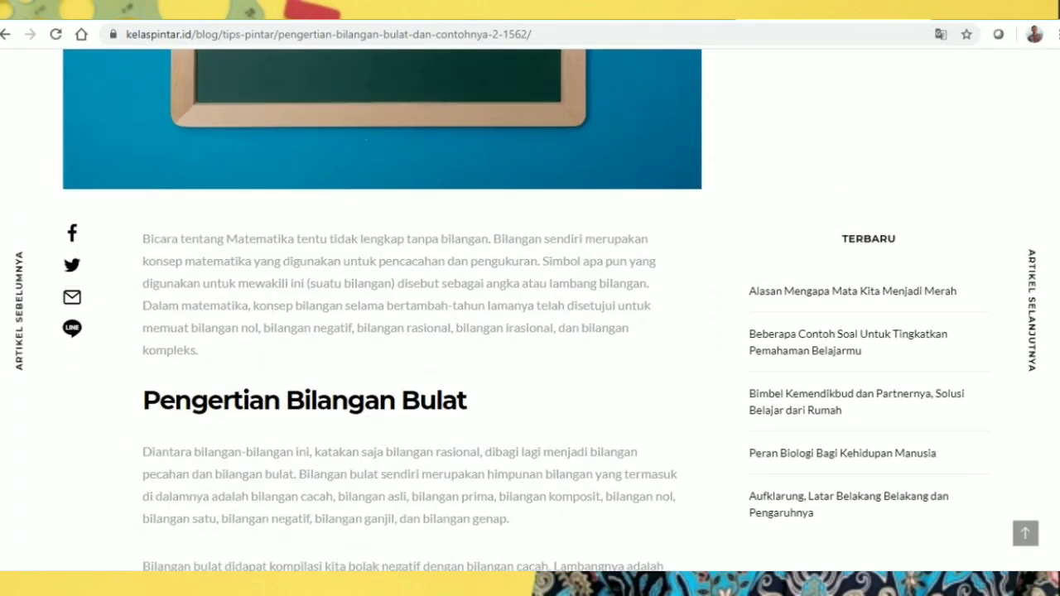
pyautogui.scroll(-4, 382, 331)
pyautogui.scroll(10, 381, 331)
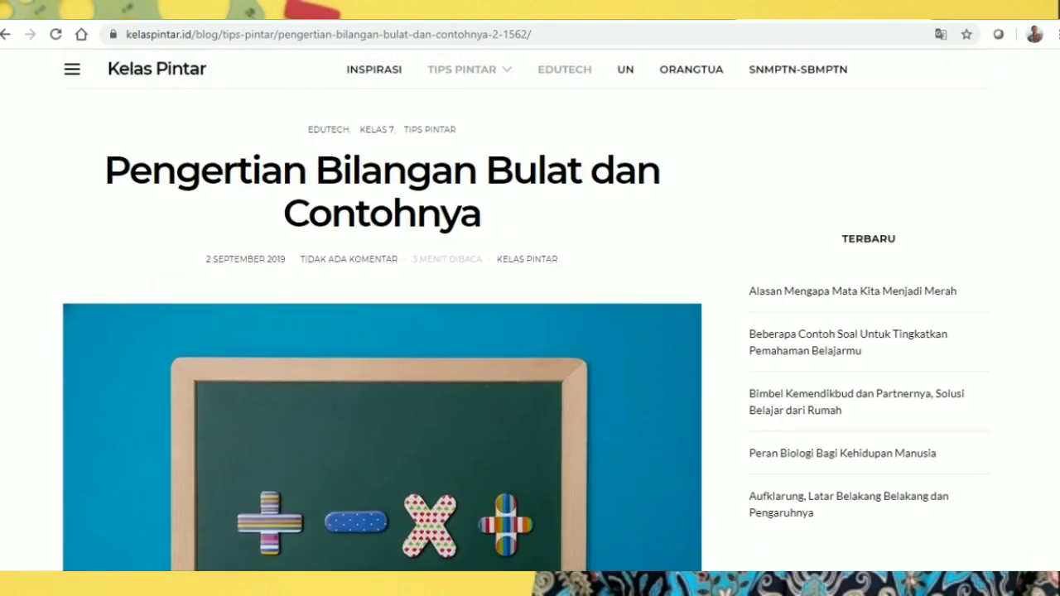
pyautogui.scroll(-1, 382, 331)
pyautogui.scroll(-4, 382, 331)
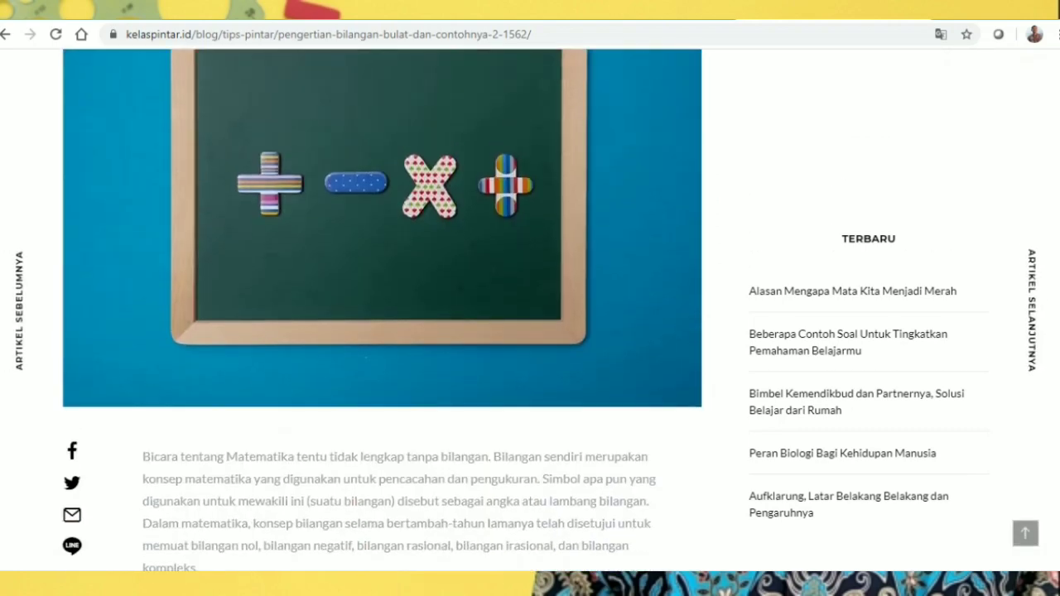
pyautogui.scroll(6, 381, 331)
# - Copy the Kelas Pintar article's full web address and attach it as a link to the BAHAN AJAR MATEMATIKA ASYIK material in Classroom
pyautogui.click(361, 34)
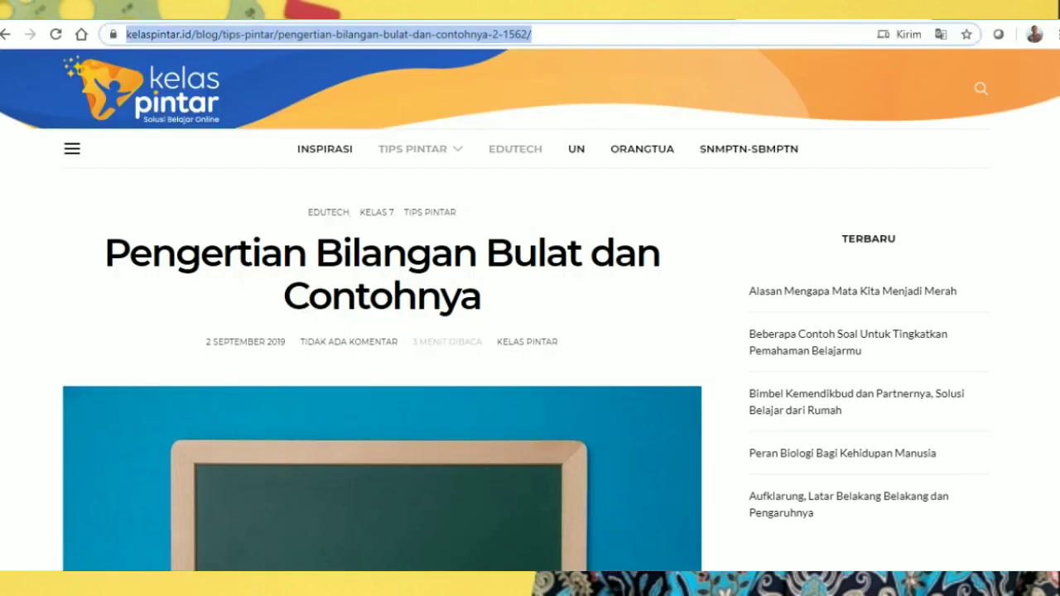
pyautogui.click(424, 34)
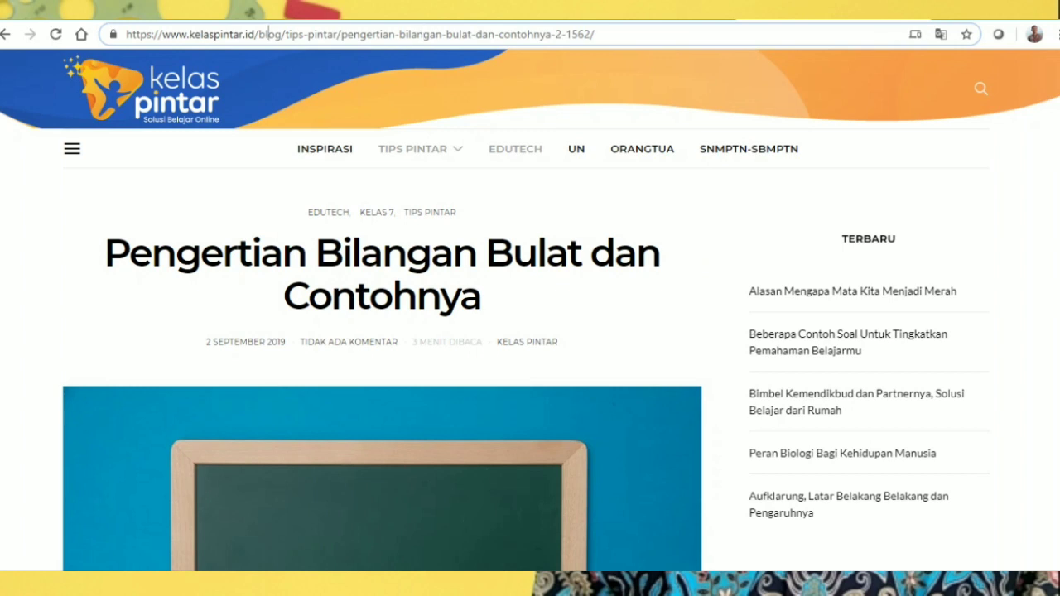
pyautogui.hotkey('ctrl', 'a')
pyautogui.hotkey('ctrl', 'c')
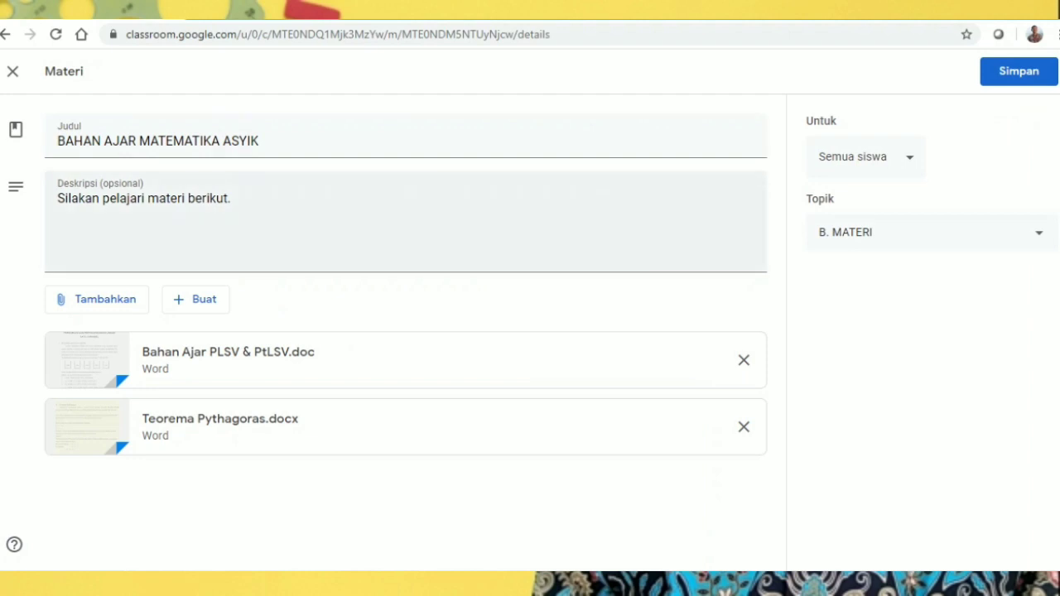
pyautogui.click(97, 299)
pyautogui.click(100, 358)
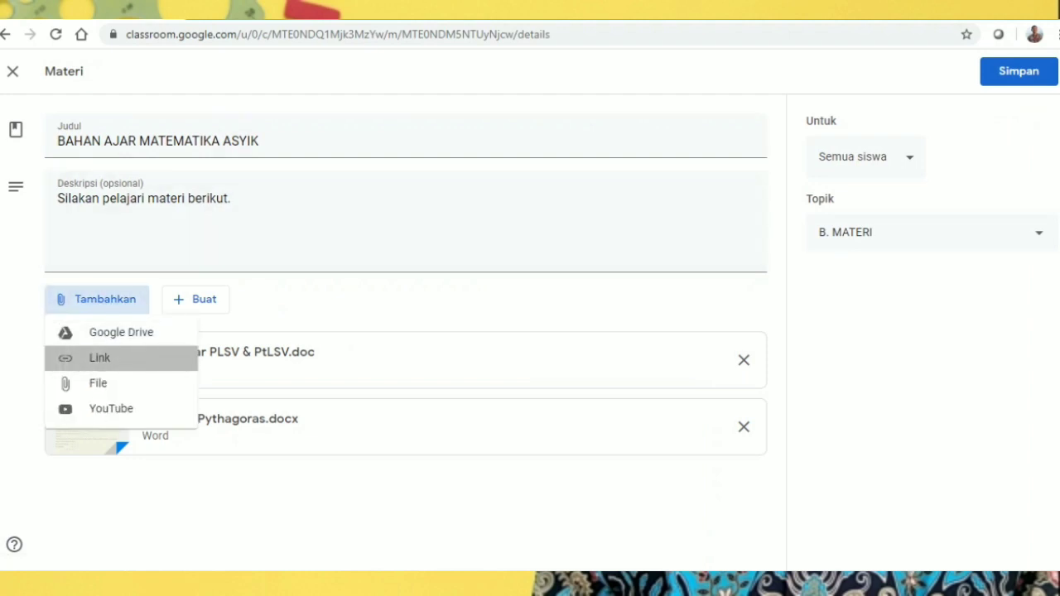
pyautogui.hotkey('ctrl', 'v')
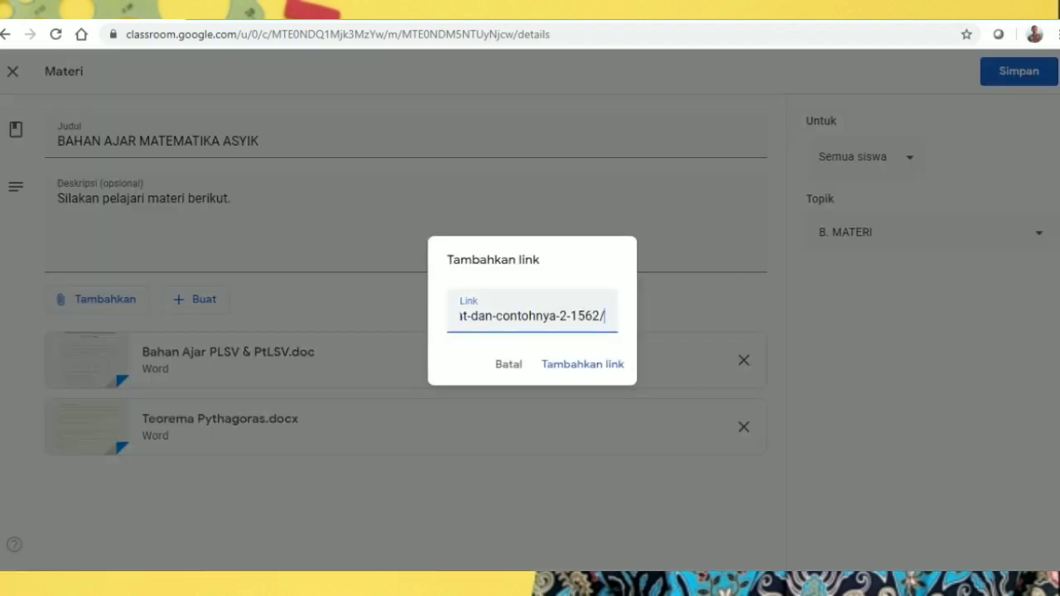
pyautogui.click(582, 365)
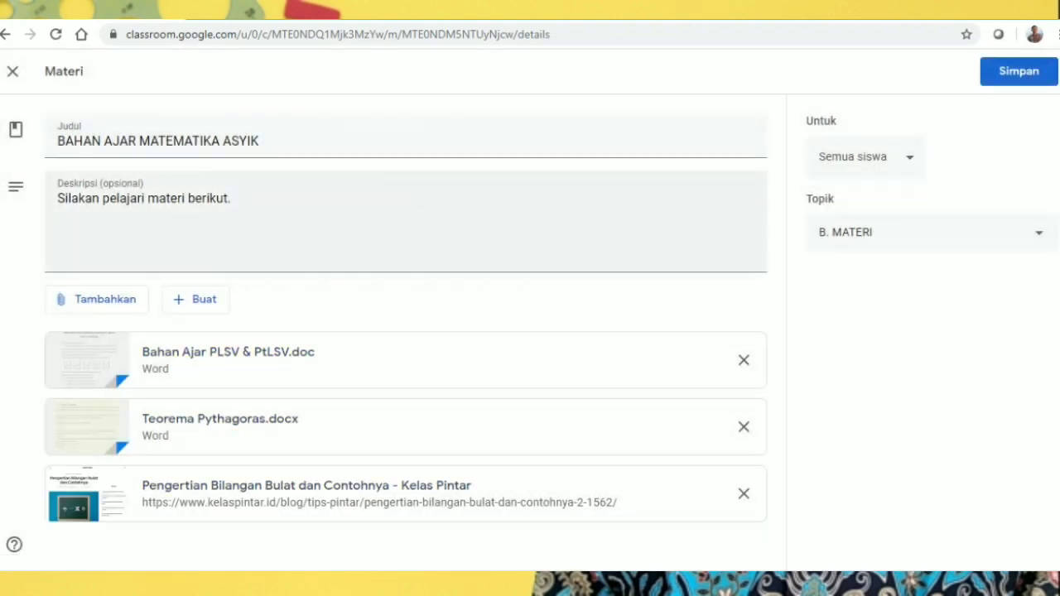
# - Search YouTube for "PELUANG EMPIRIK" plus the teacher's first name and attach the video "VIDEO PEMBELAJARAN MATEMATIKA SMP KELAS 8 - PELUANG EMPIRIK" to the material
pyautogui.click(97, 299)
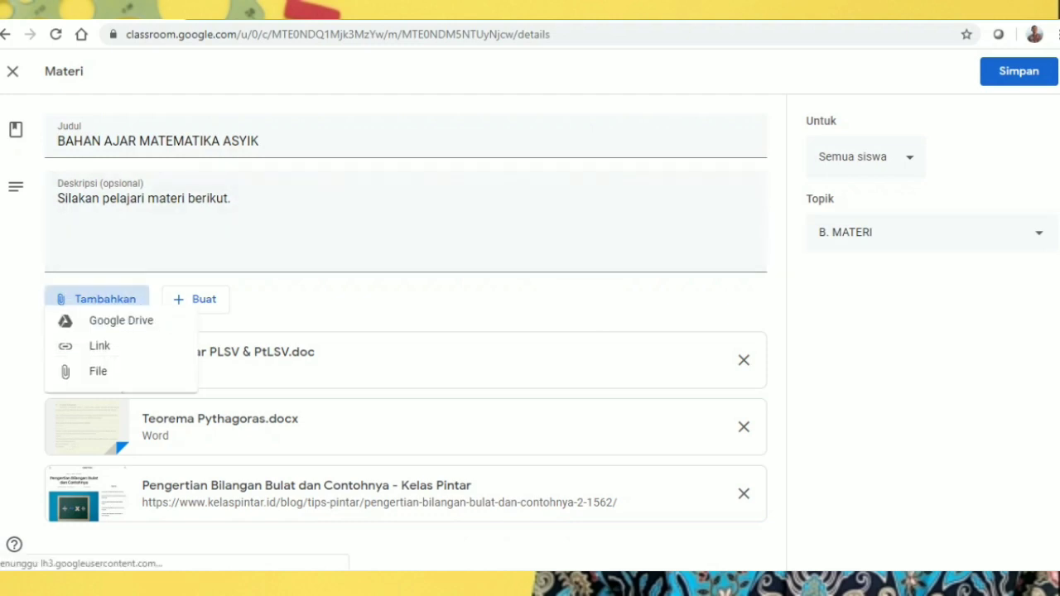
pyautogui.click(100, 409)
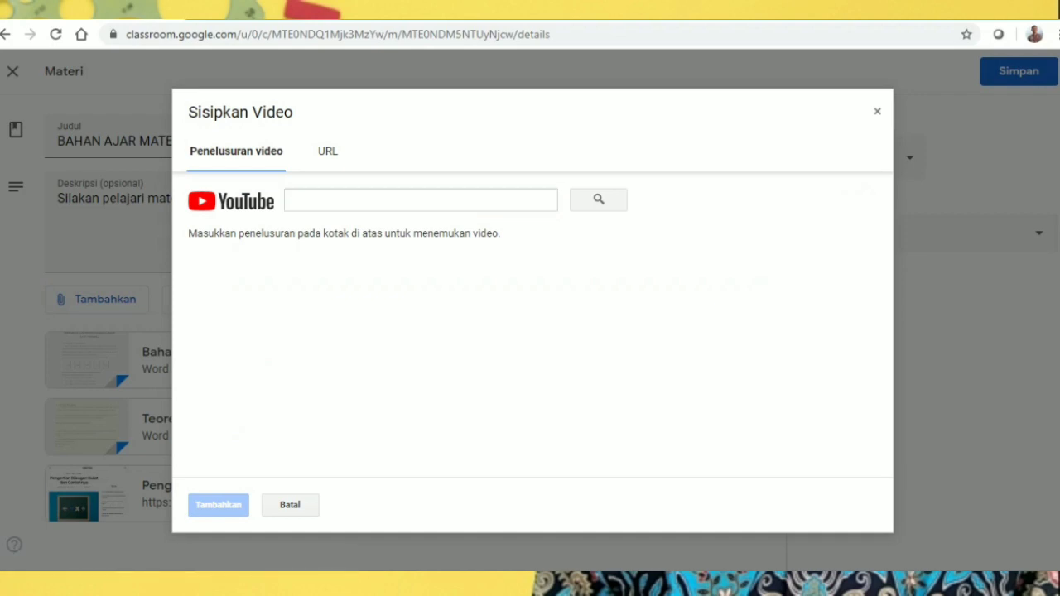
pyautogui.click(420, 199)
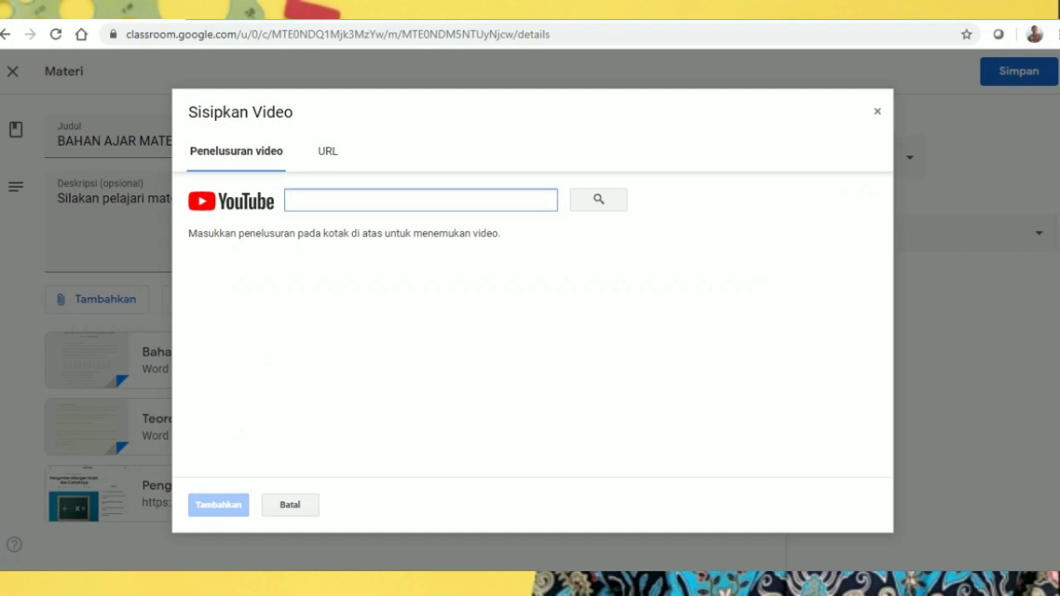
pyautogui.write('PELUANG')
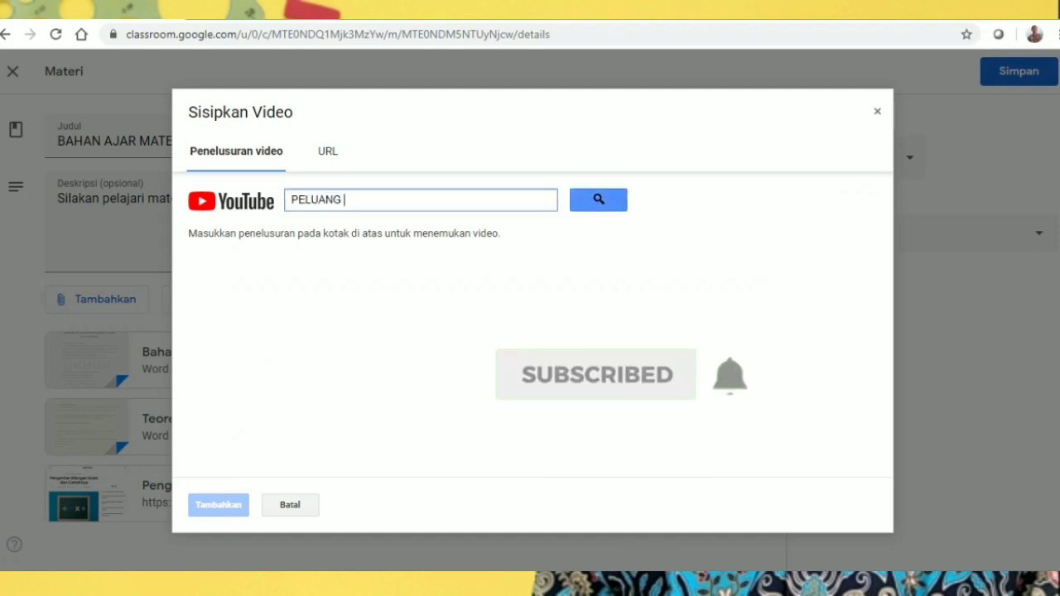
pyautogui.write('EMPIRIK BUDI')
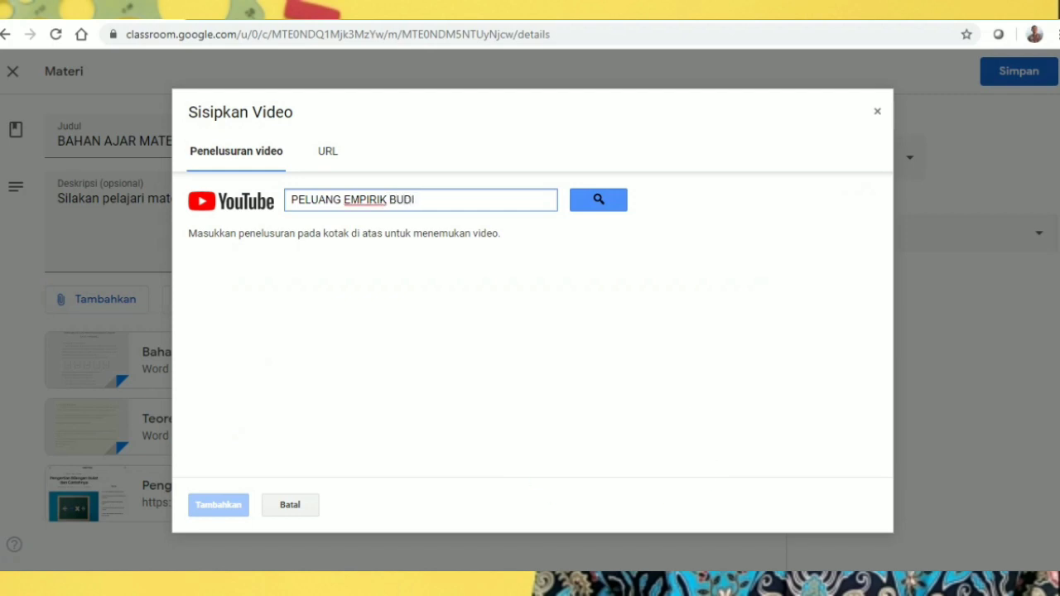
pyautogui.click(599, 200)
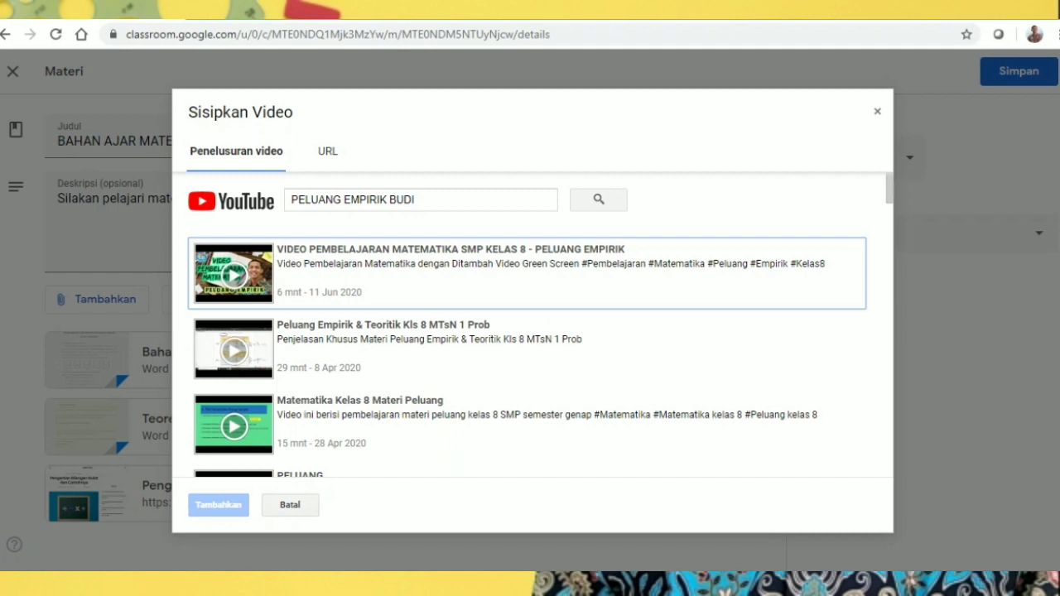
pyautogui.click(527, 273)
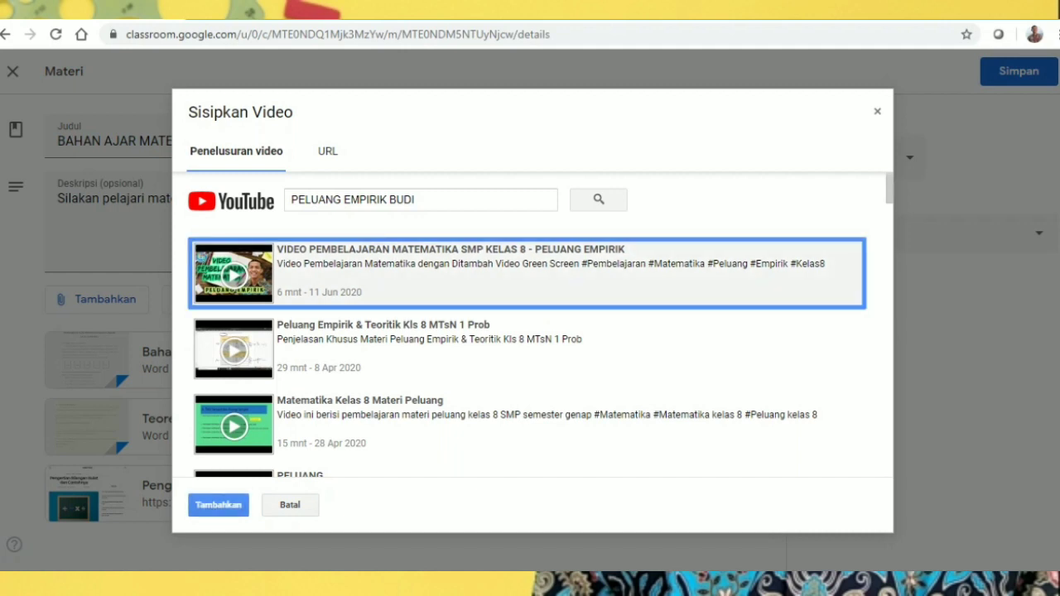
pyautogui.click(219, 505)
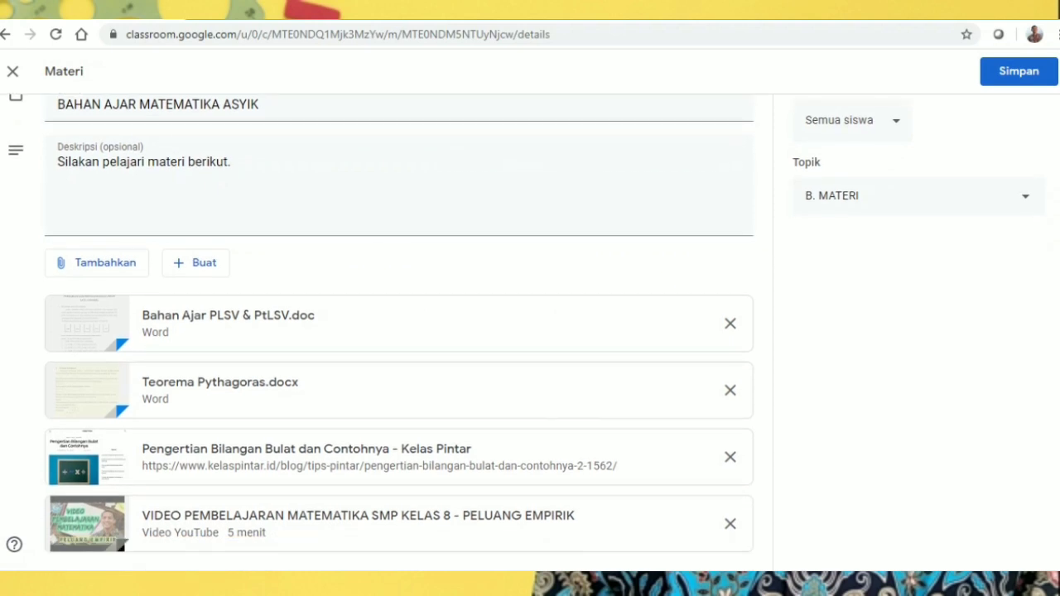
# - Save the BAHAN AJAR MATEMATIKA ASYIK material and check its post in the class Forum and Tugas Kelas pages
pyautogui.scroll(1, 400, 331)
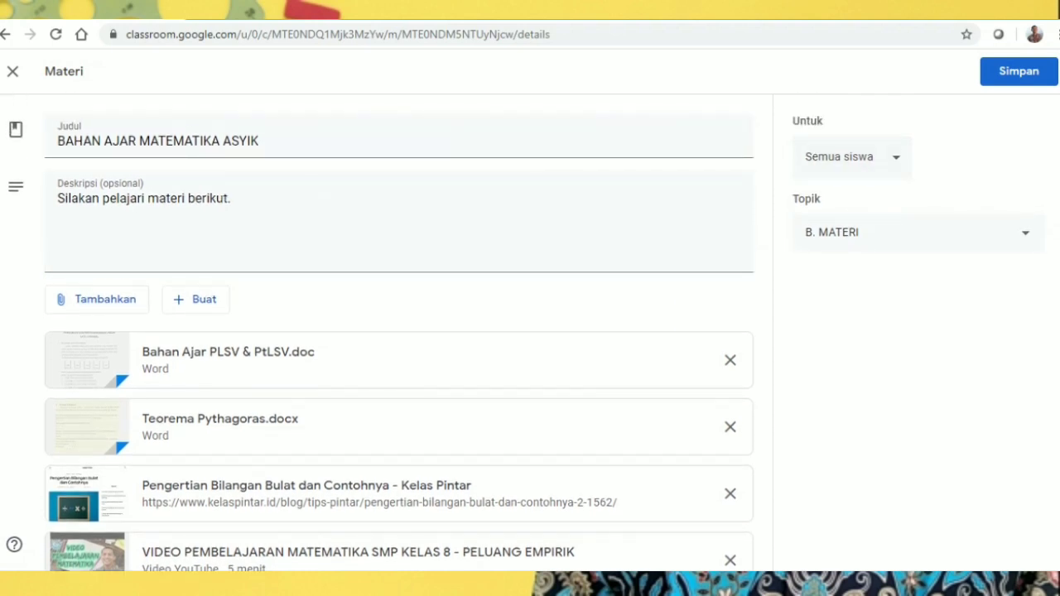
pyautogui.click(1019, 72)
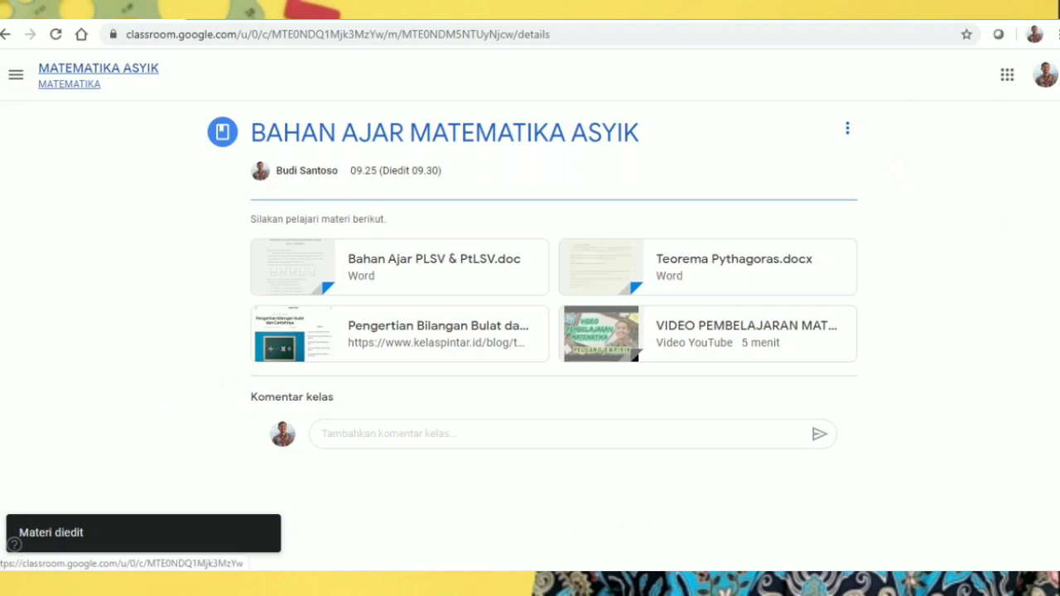
pyautogui.click(97, 67)
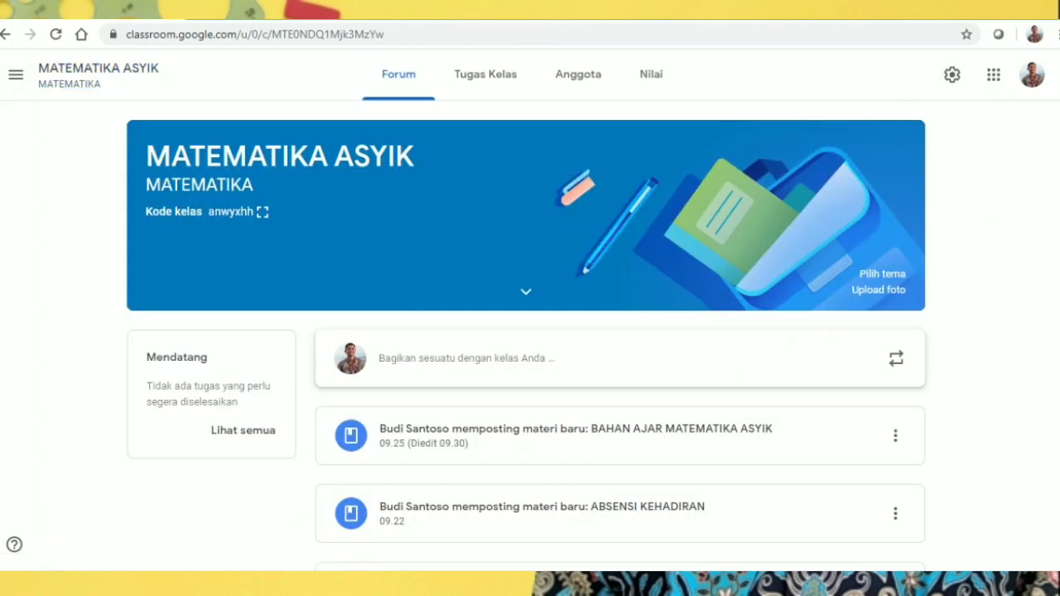
pyautogui.scroll(-2, 530, 332)
pyautogui.scroll(1, 530, 331)
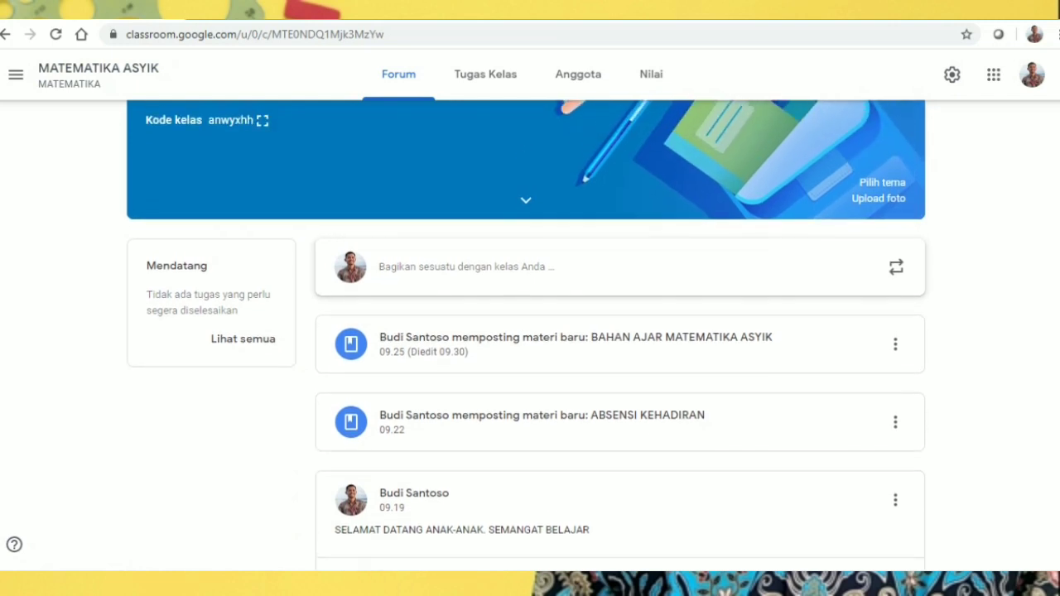
pyautogui.scroll(1, 530, 332)
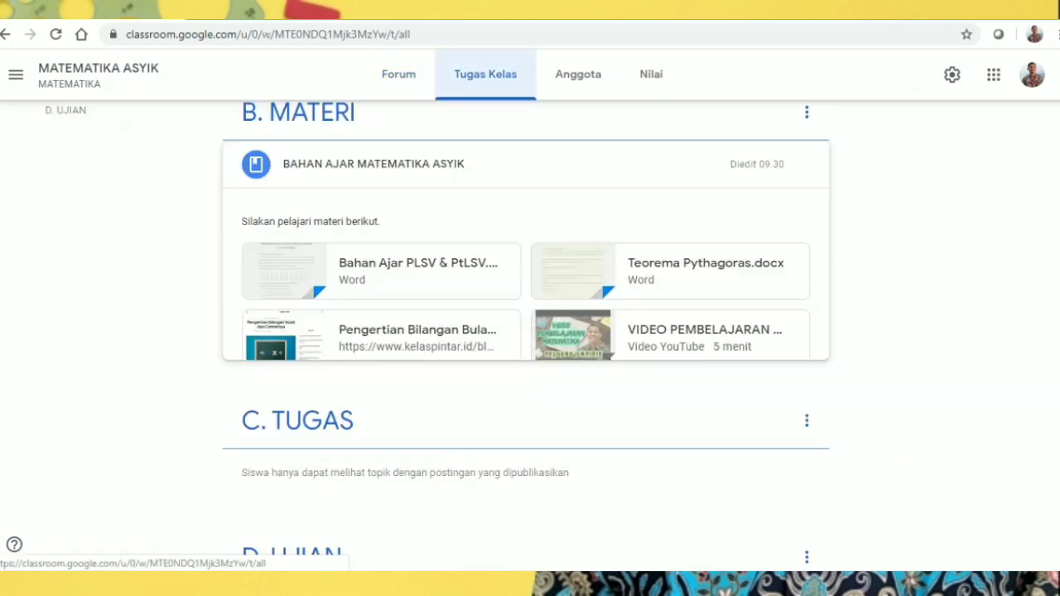
pyautogui.click(485, 74)
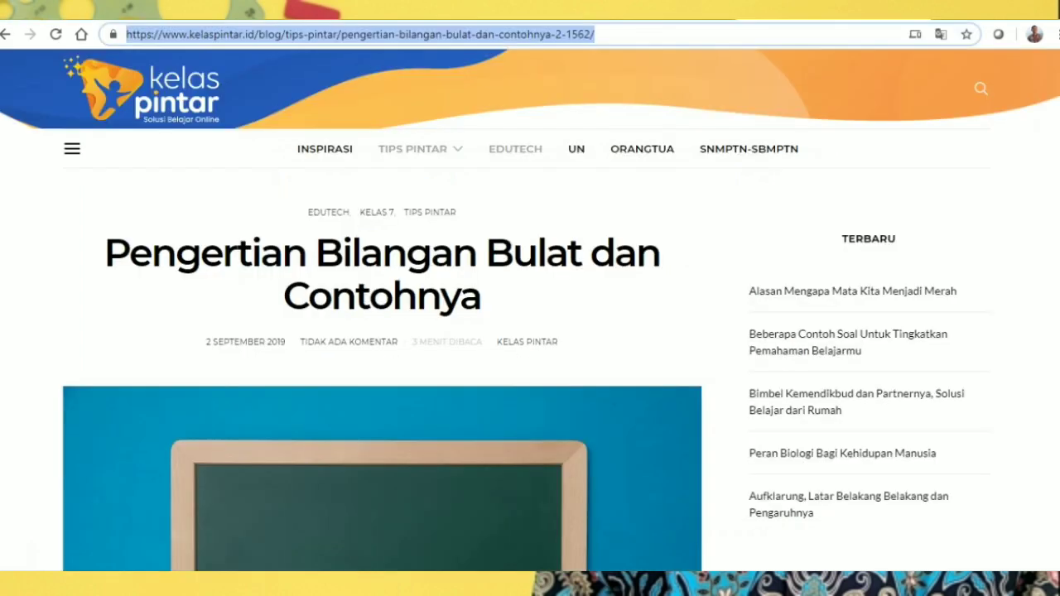
# - Go to quizizz.com in the Kelas Pintar browser tab and open Math Quiz from the teacher's own quizzes
pyautogui.write('Qui')
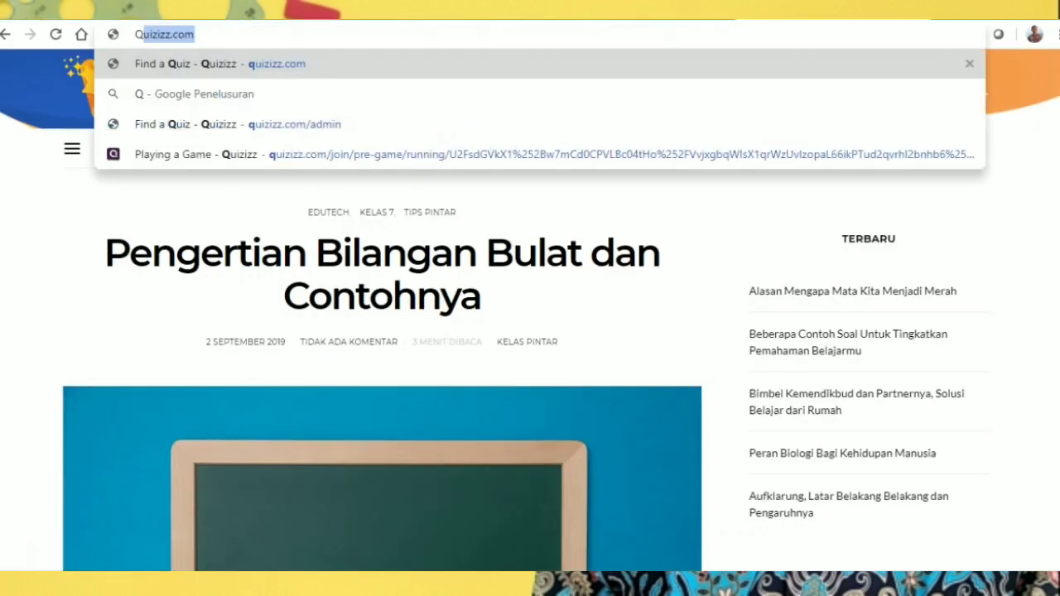
pyautogui.press('Return')
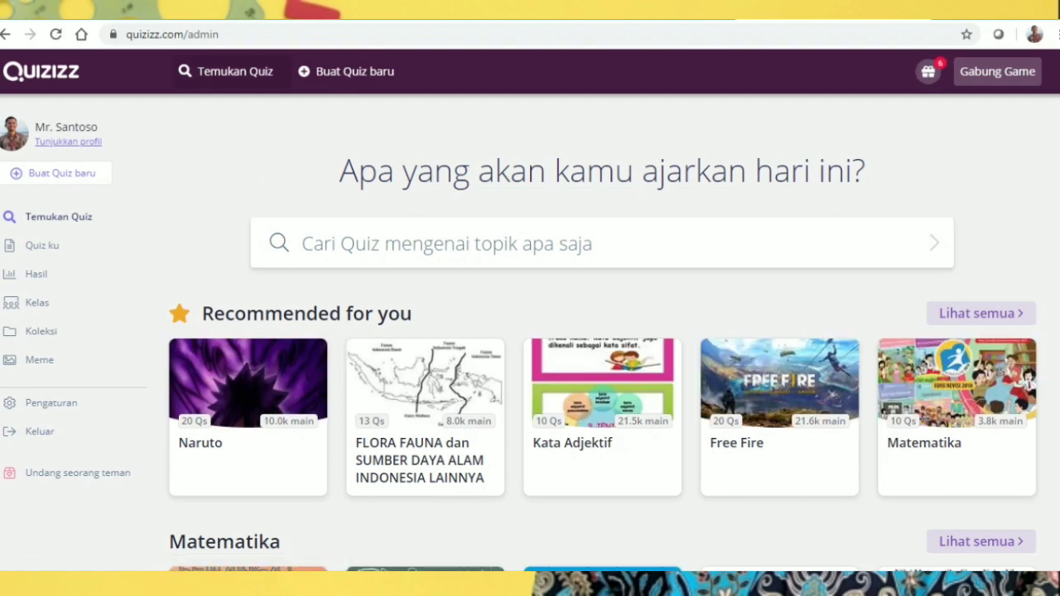
pyautogui.click(42, 247)
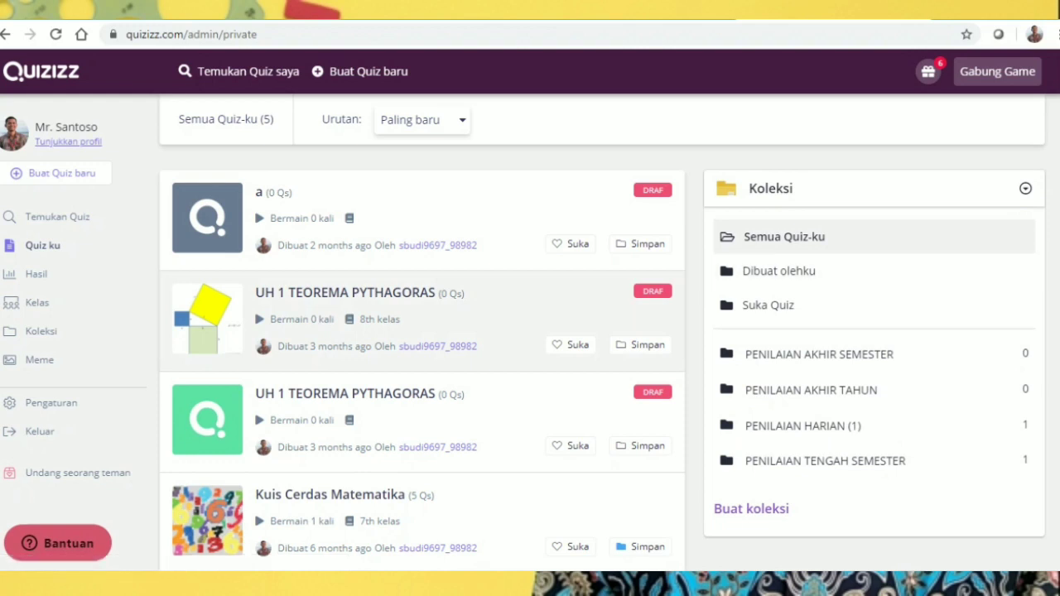
pyautogui.scroll(-2, 423, 356)
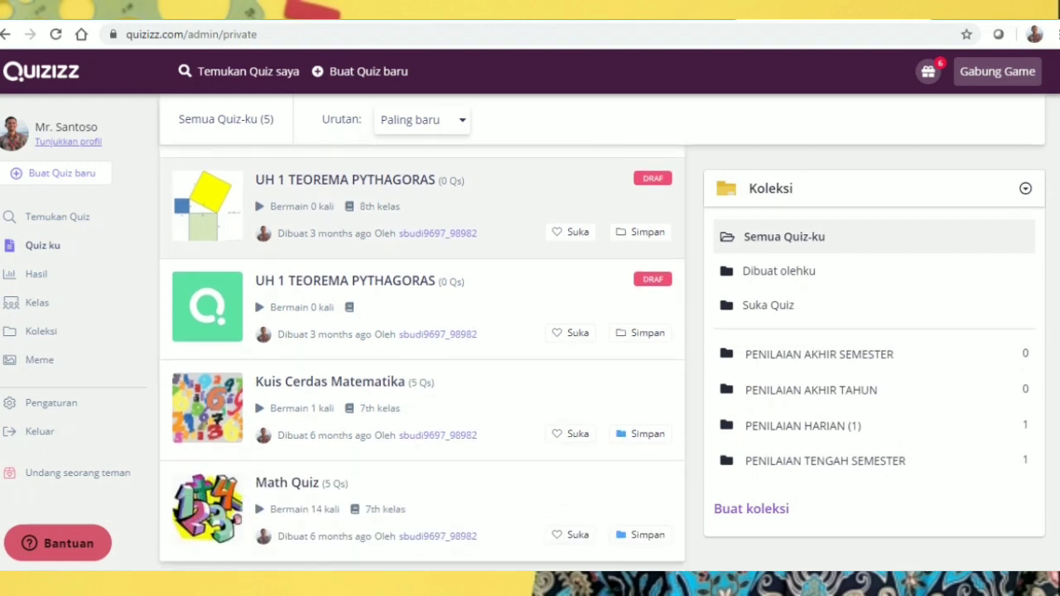
pyautogui.click(286, 483)
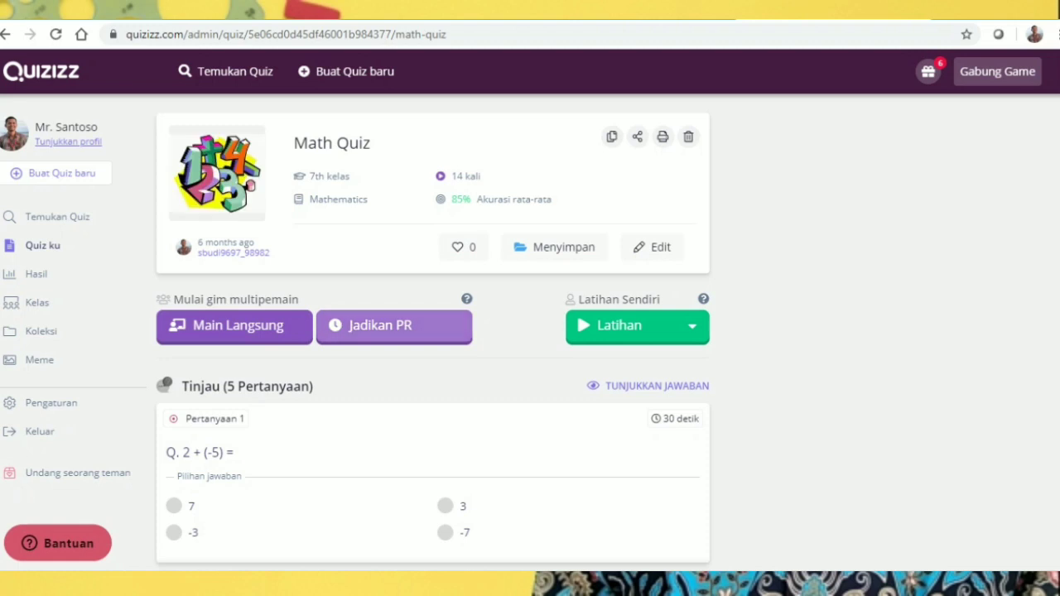
# - Assign Math Quiz as homework with a deadline date of Jul 19th and copy its participant link
pyautogui.click(394, 326)
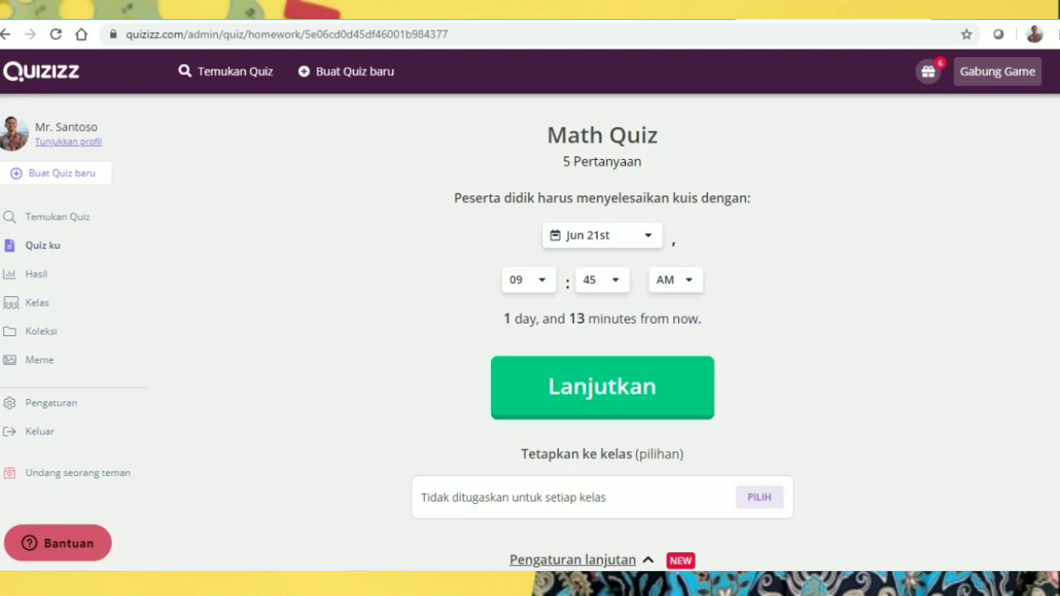
pyautogui.click(603, 235)
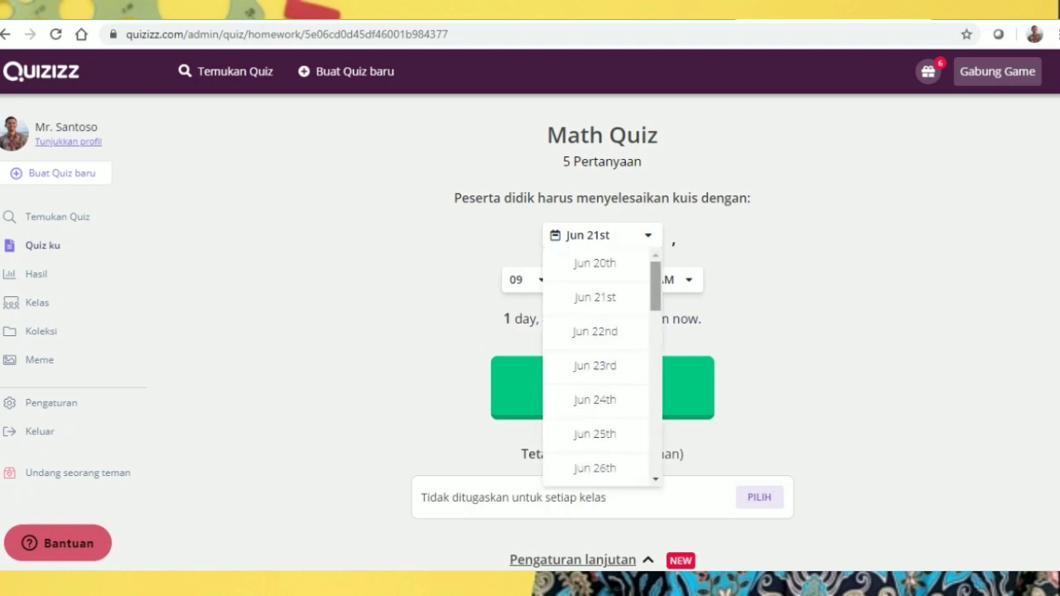
pyautogui.scroll(-2, 595, 385)
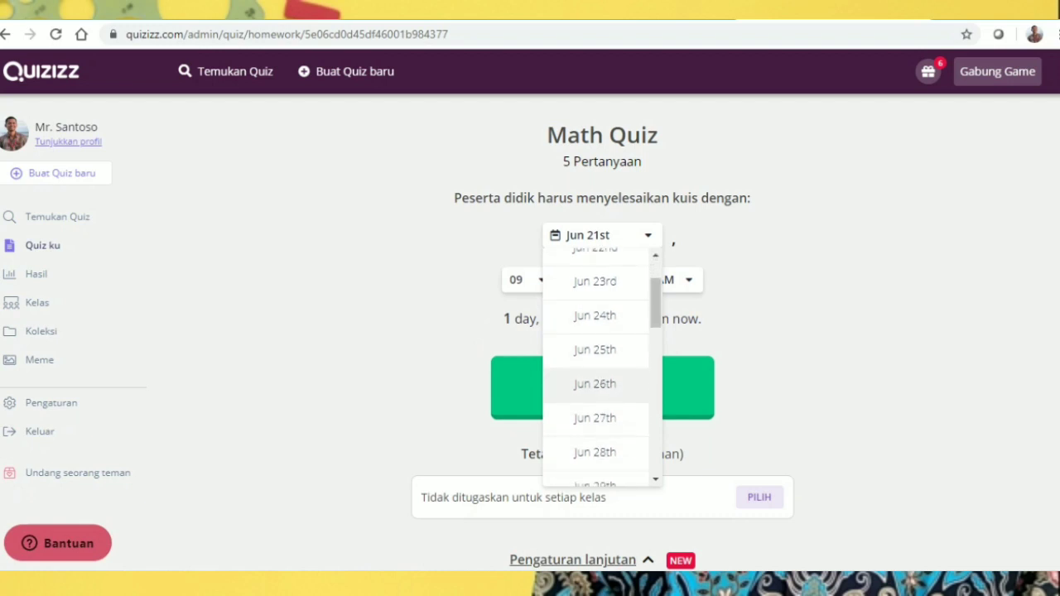
pyautogui.moveTo(655, 304); pyautogui.dragTo(656, 454)
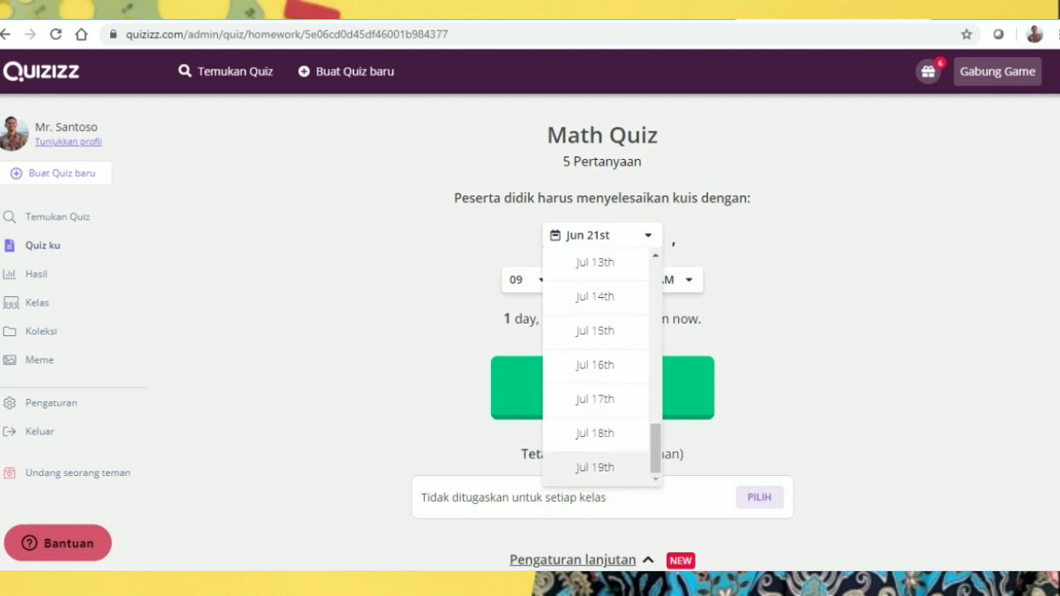
pyautogui.click(595, 467)
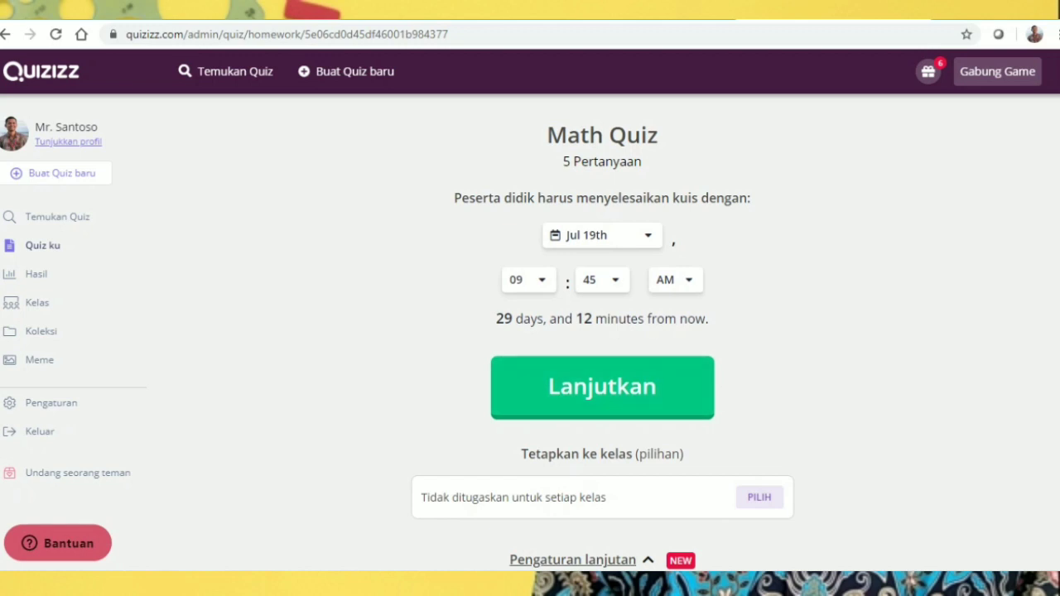
pyautogui.scroll(-2, 602, 373)
pyautogui.scroll(1, 602, 373)
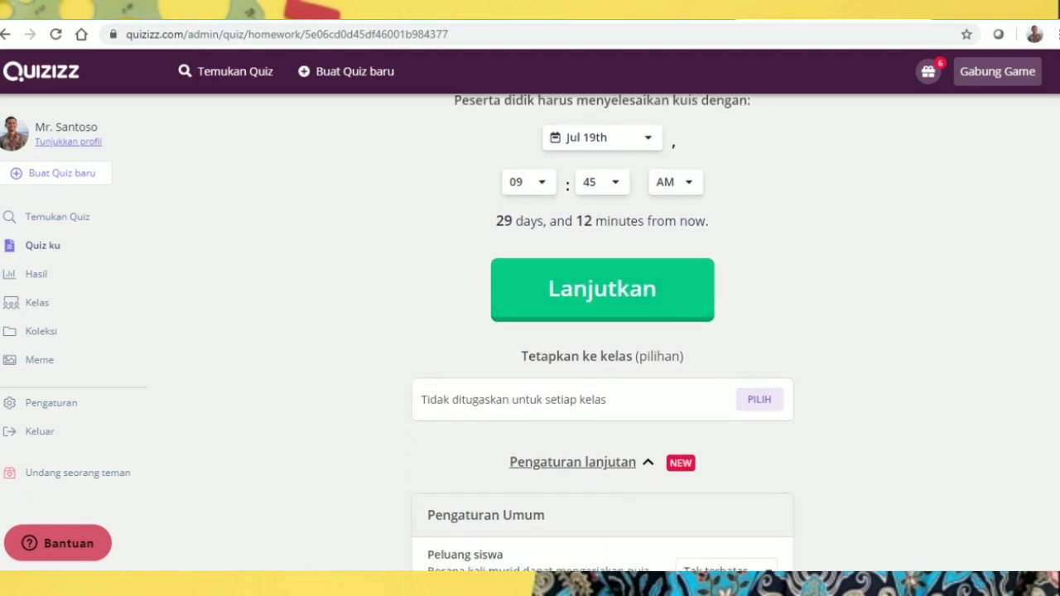
pyautogui.click(603, 289)
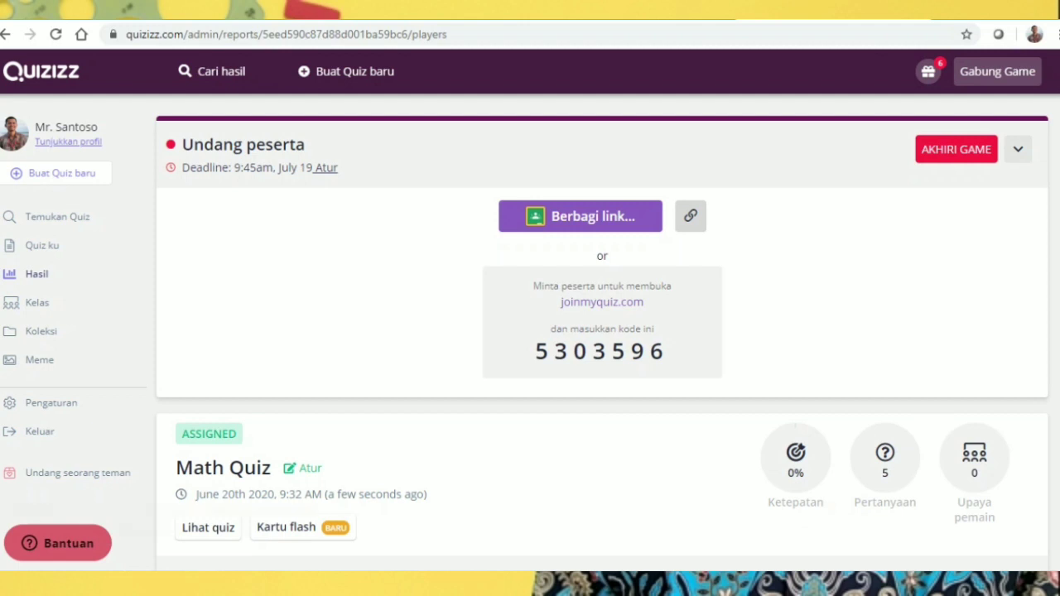
pyautogui.click(690, 216)
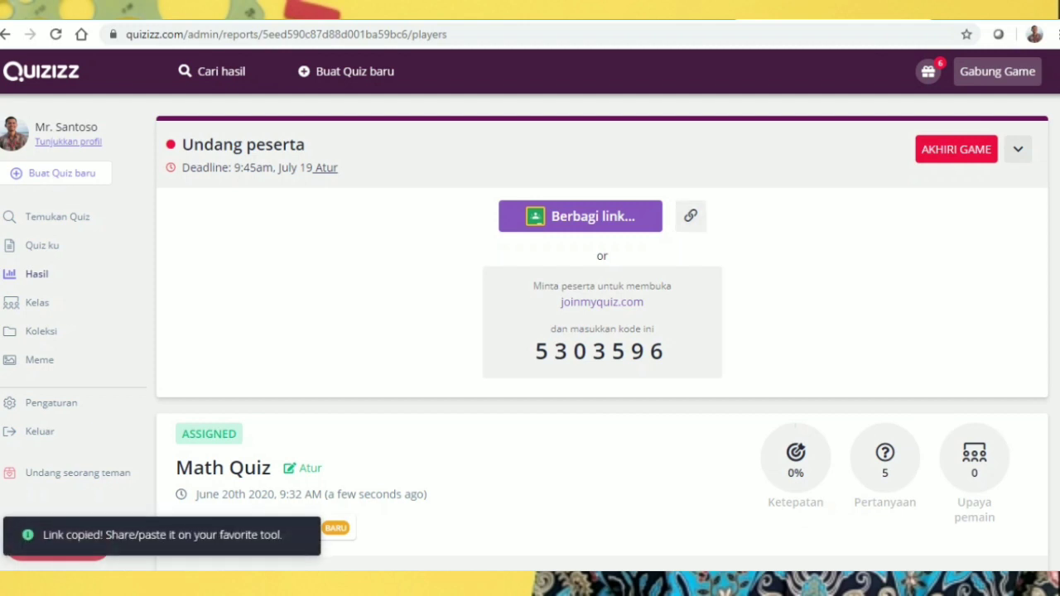
# - Switch to Google Classroom and create a quiz assignment titled "KUIS MATEMATIKA" in the MATEMATIKA ASYIK class
pyautogui.hotkey('ctrl', 'shift', 'Tab')
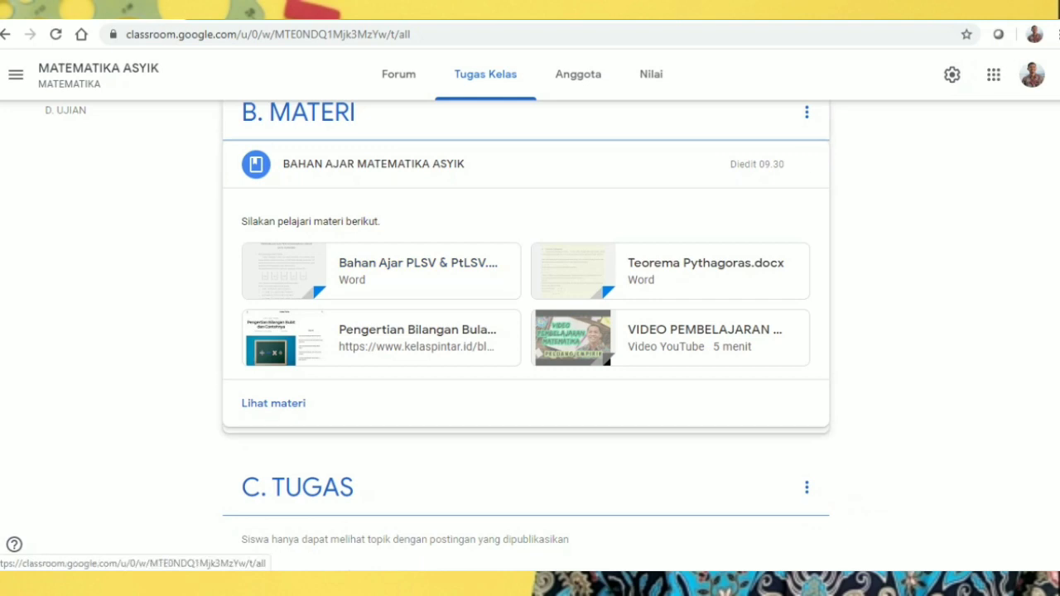
pyautogui.scroll(3, 526, 332)
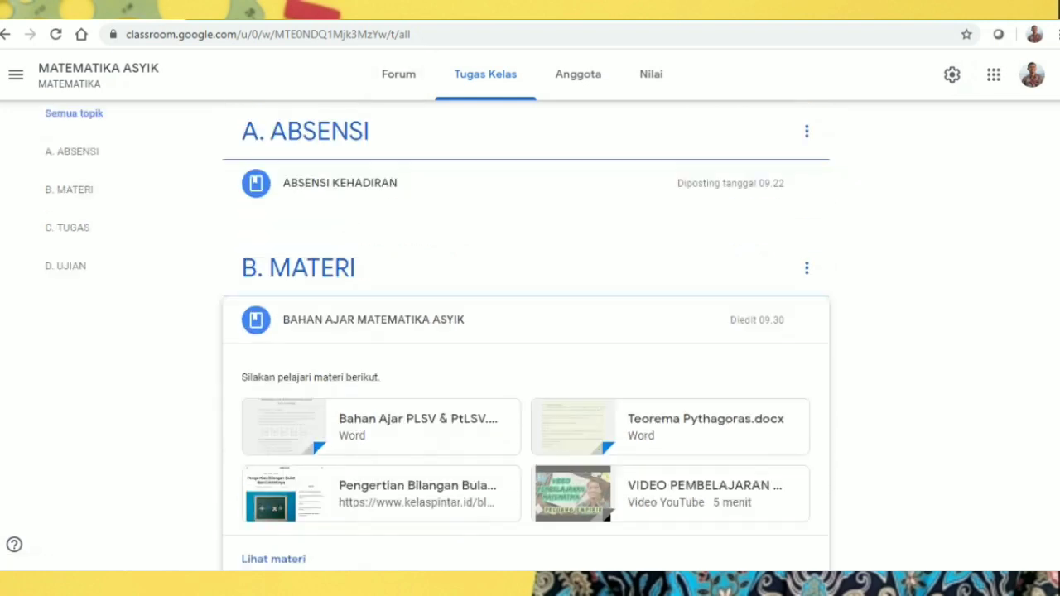
pyautogui.click(270, 132)
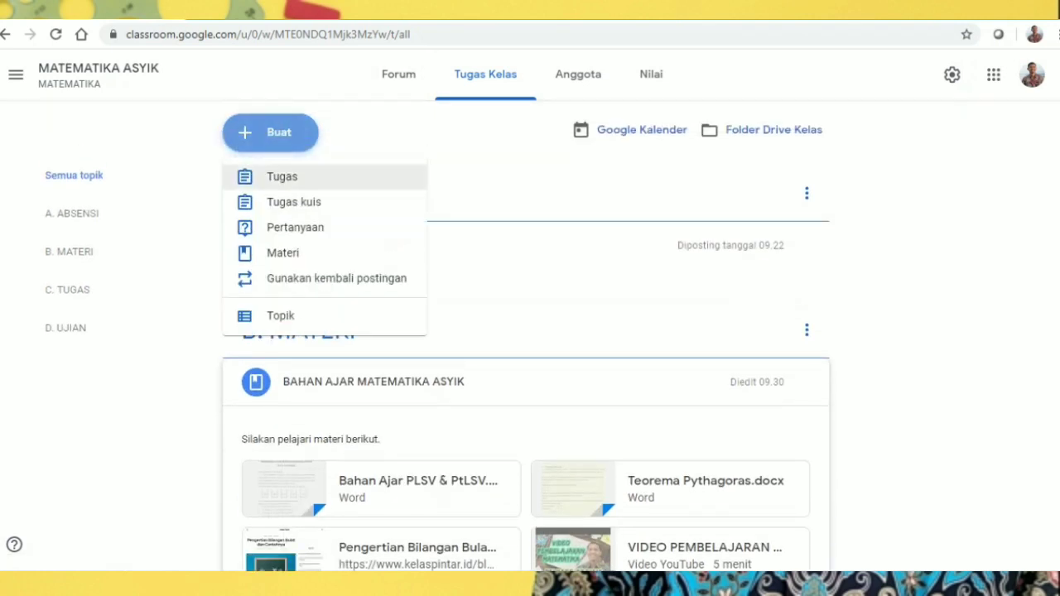
pyautogui.click(294, 202)
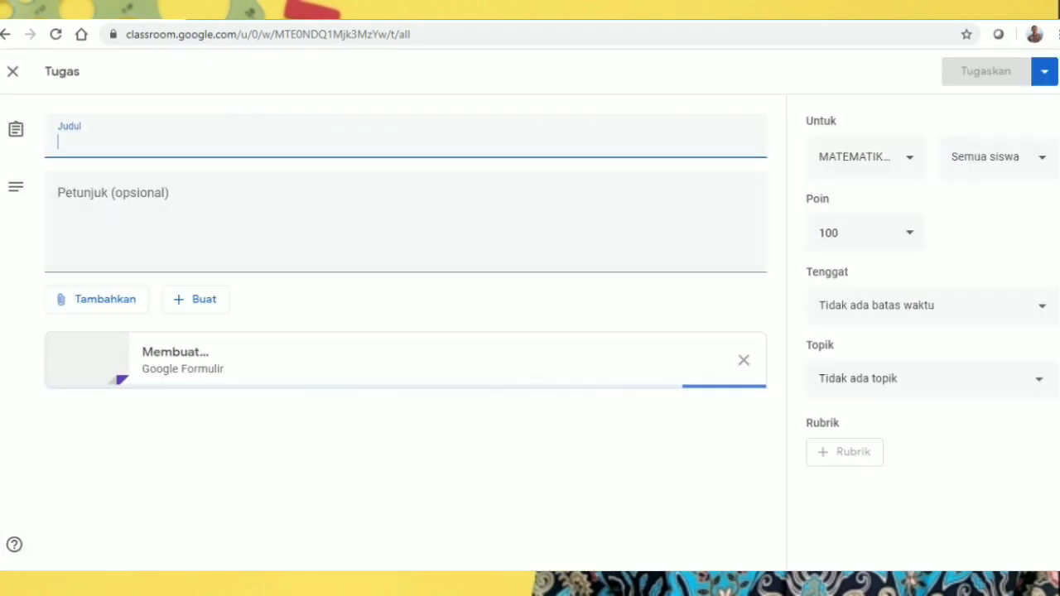
pyautogui.write('KUI')
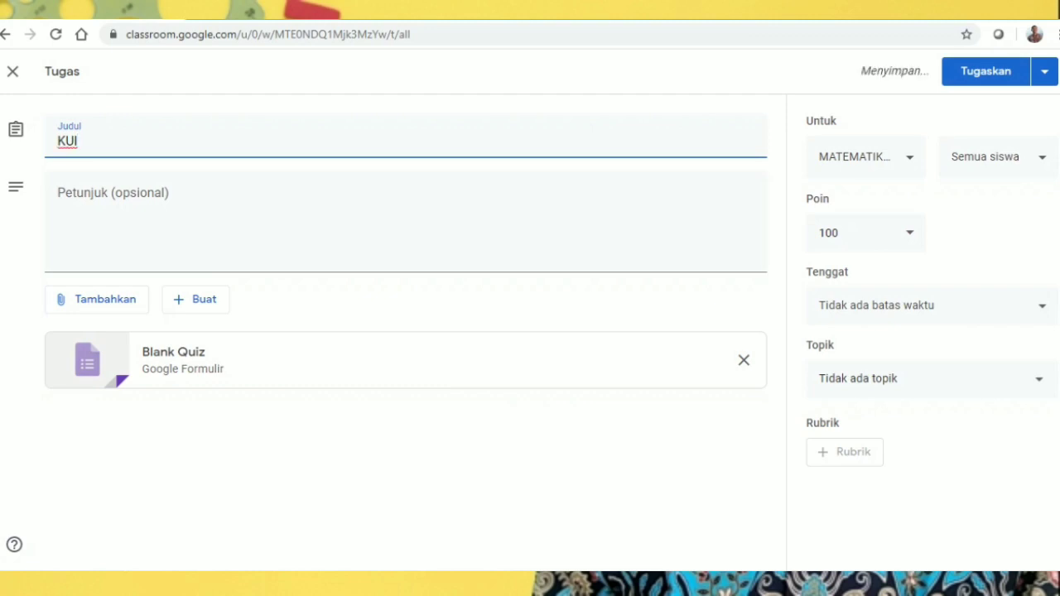
pyautogui.write('S MATEMAT')
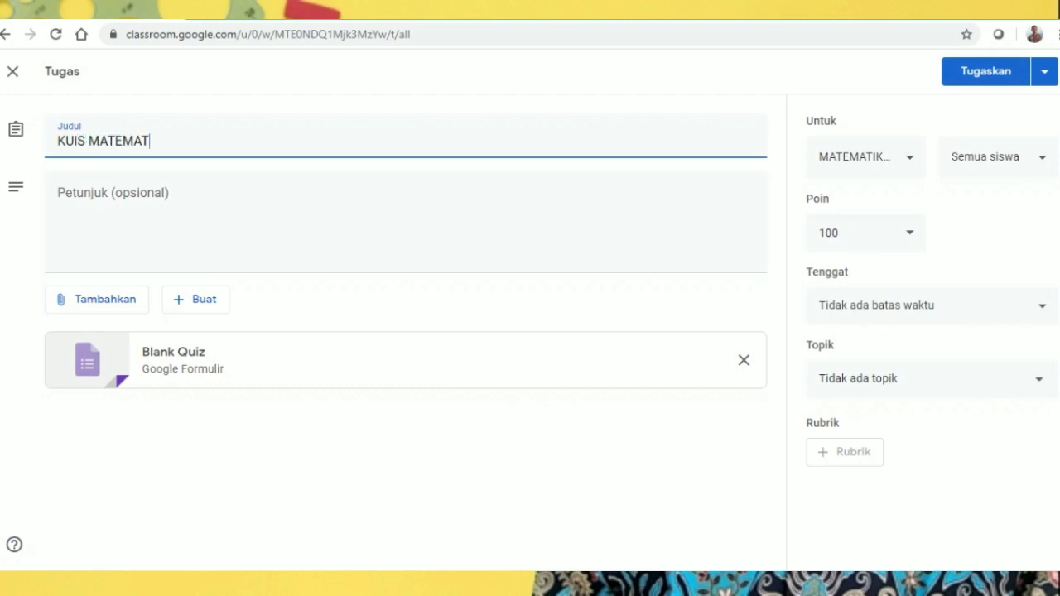
pyautogui.write('IKA')
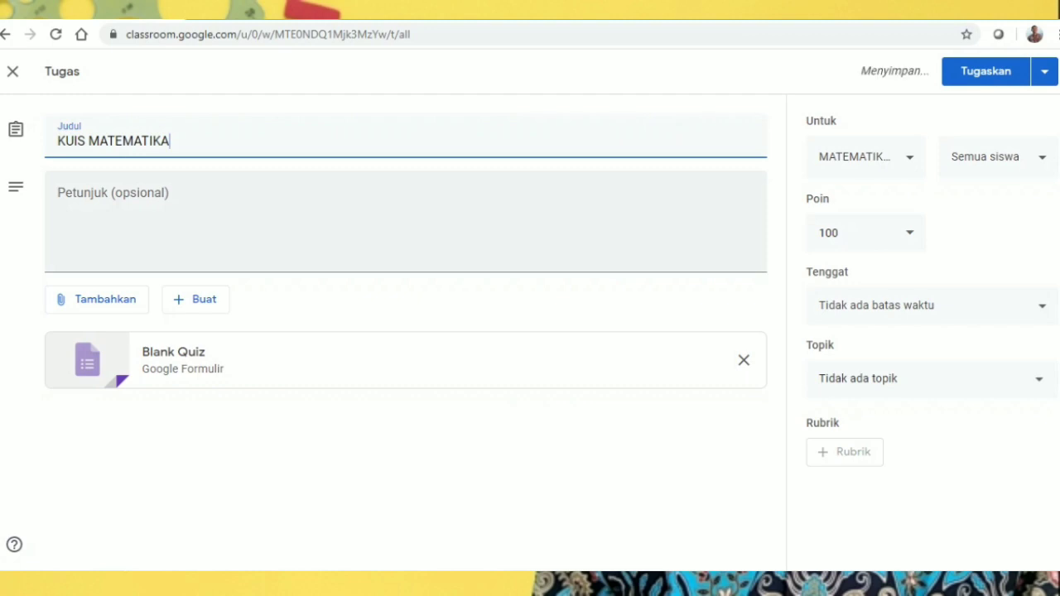
# - Enter the quiz assignment's instructions as "Silakan kerjakan kuis berikut dengan benar."
pyautogui.click(113, 198)
pyautogui.write('Silak')
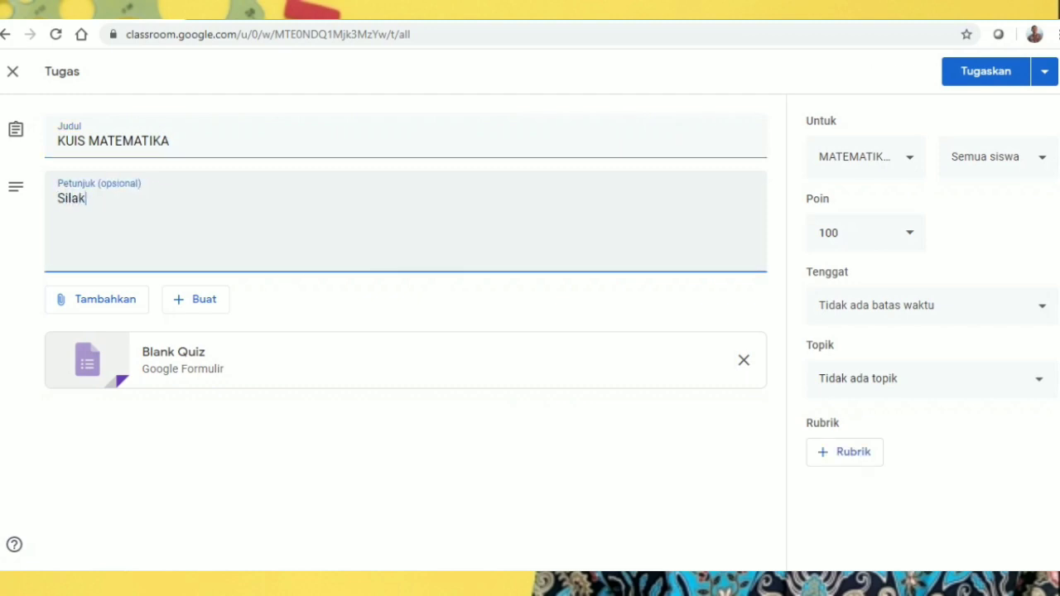
pyautogui.write('an krjakan')
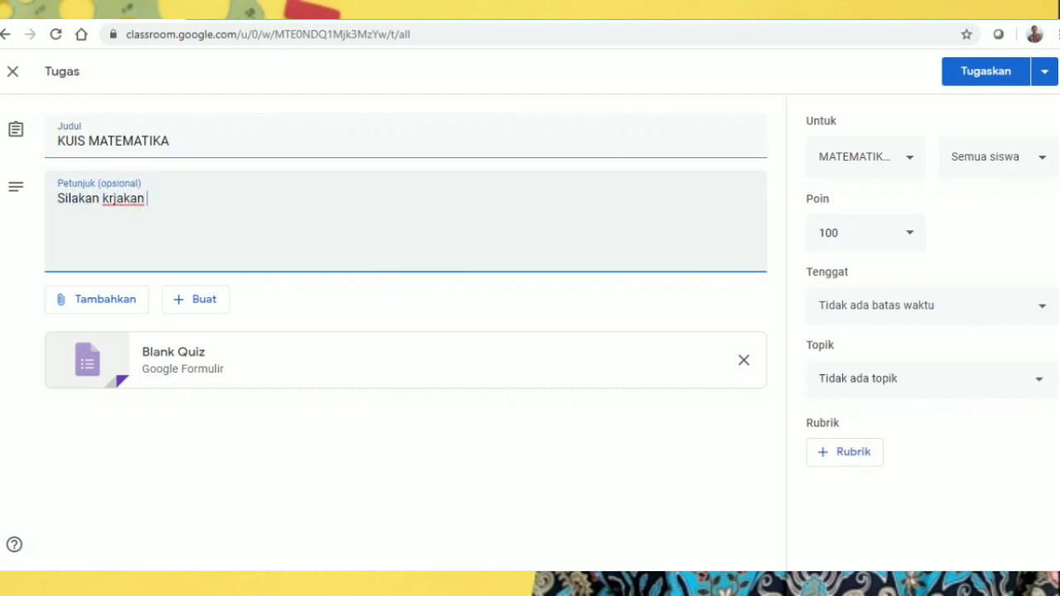
pyautogui.press('BackSpace')
pyautogui.press('BackSpace')
pyautogui.press('BackSpace')
pyautogui.press('BackSpace')
pyautogui.press('BackSpace')
pyautogui.press('BackSpace')
pyautogui.press('BackSpace')
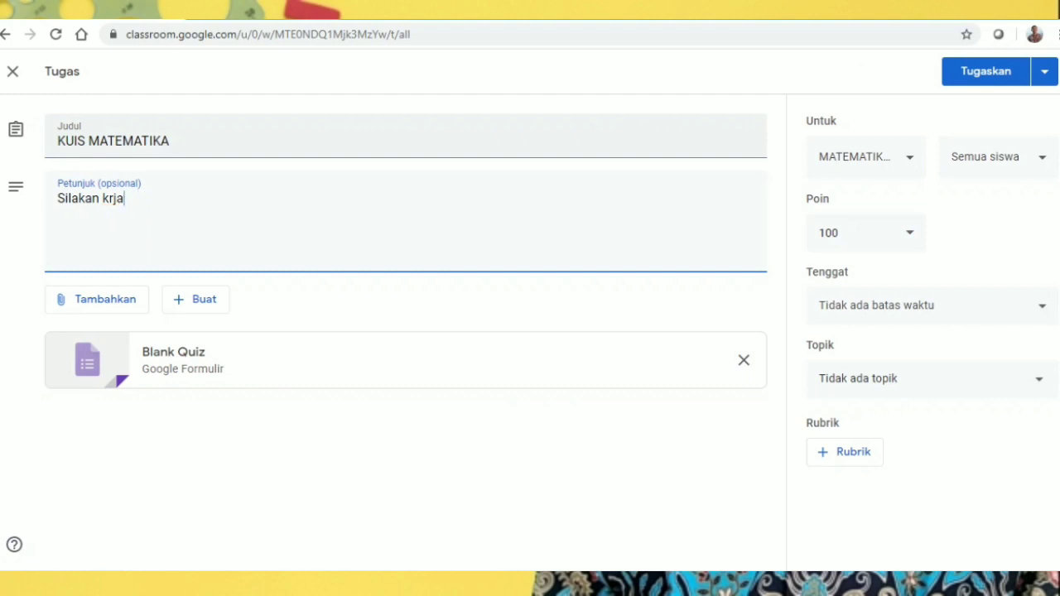
pyautogui.write('erk')
pyautogui.press('BackSpace')
pyautogui.write('jaa')
pyautogui.press('BackSpace')
pyautogui.write('kan ')
pyautogui.write('kuis berik')
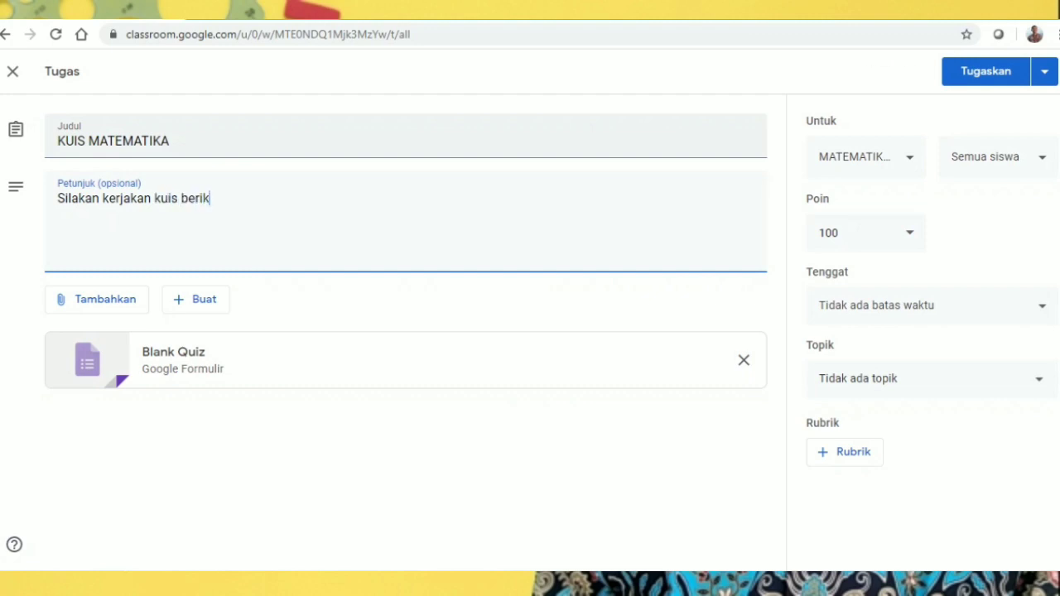
pyautogui.write('ut dengan')
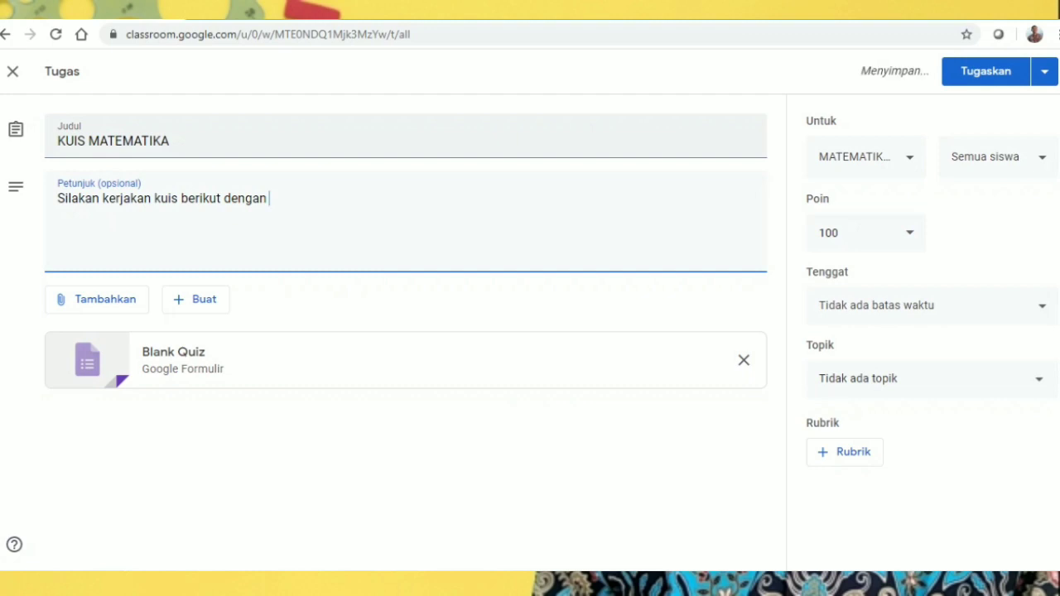
pyautogui.write(' benar.')
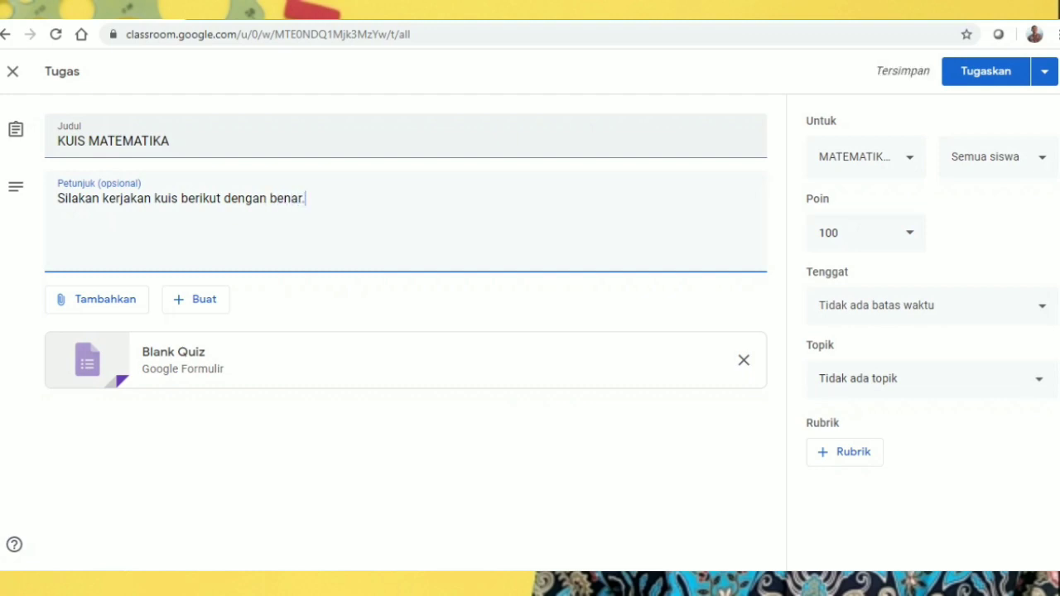
# - Attach the copied Quizizz game link to the KUIS MATEMATIKA assignment
pyautogui.click(97, 299)
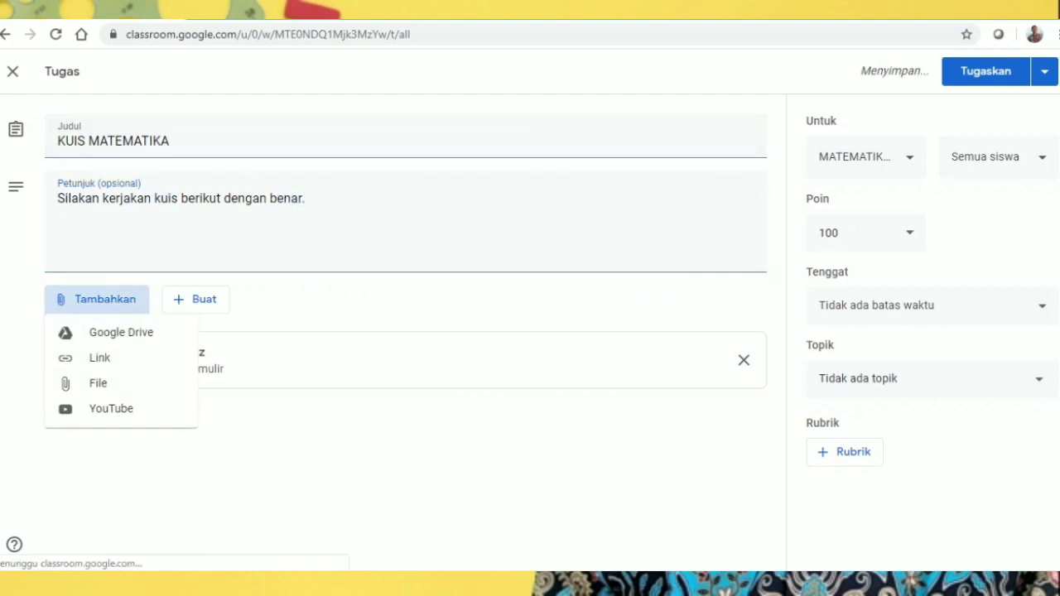
pyautogui.click(91, 358)
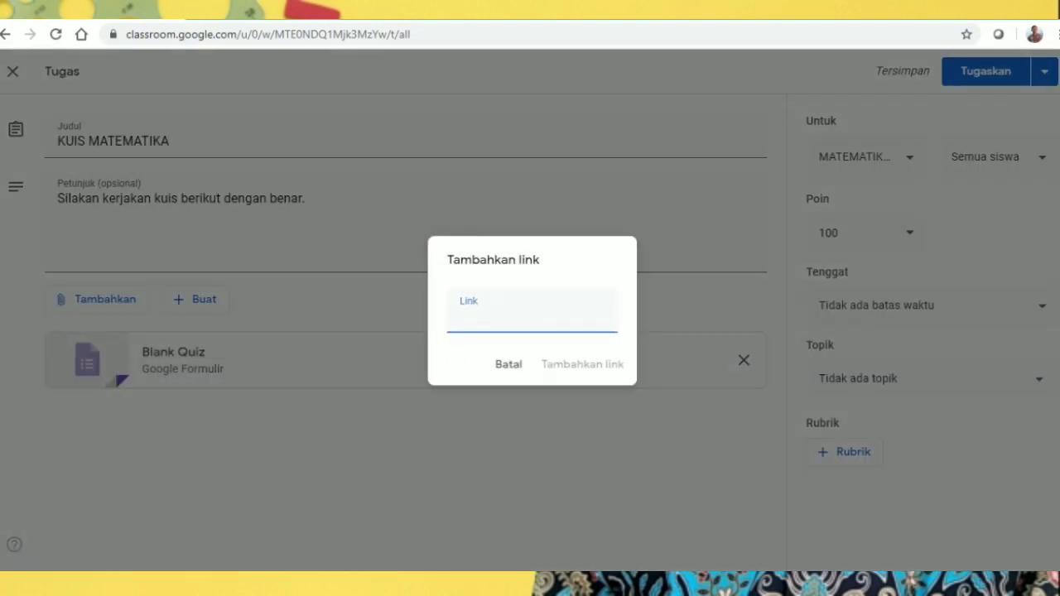
pyautogui.hotkey('ctrl', 'v')
pyautogui.click(604, 366)
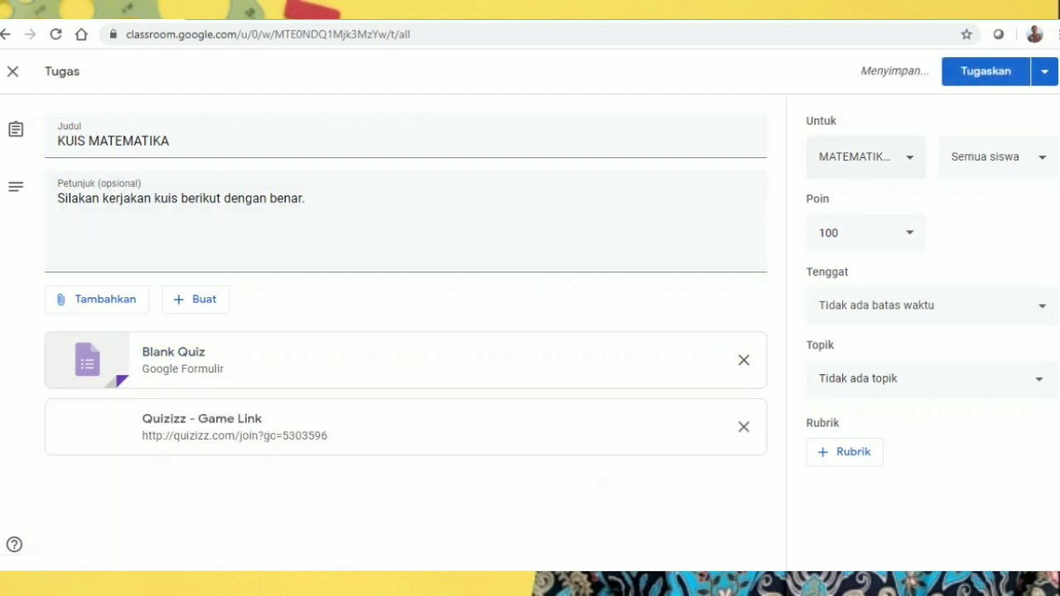
# - Set the quiz's due date to 19 Jul 2020 at 19:45 and assign it to the topic D. UJIAN
pyautogui.click(1042, 307)
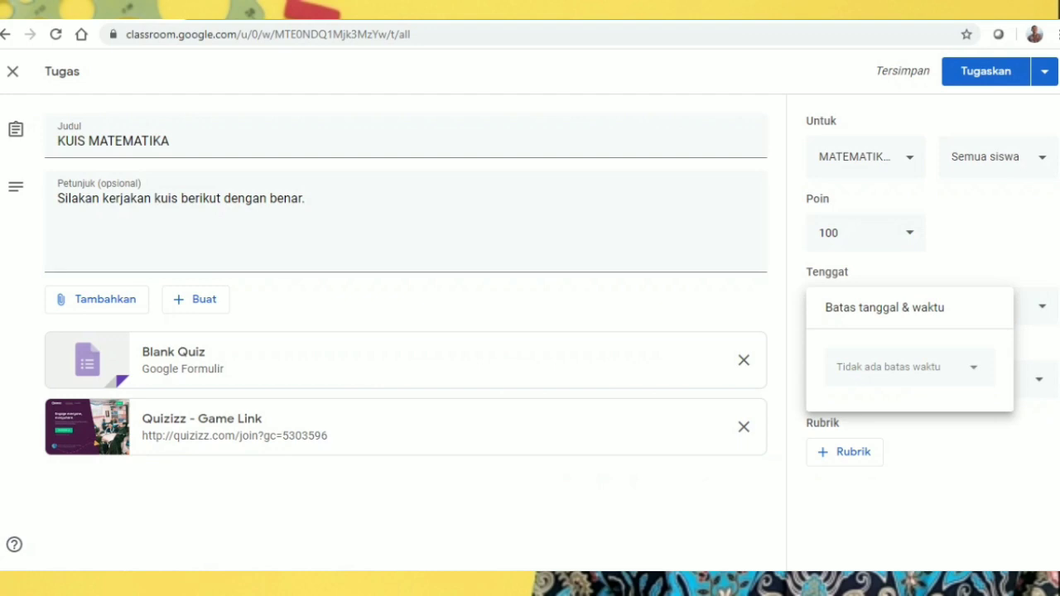
pyautogui.click(974, 367)
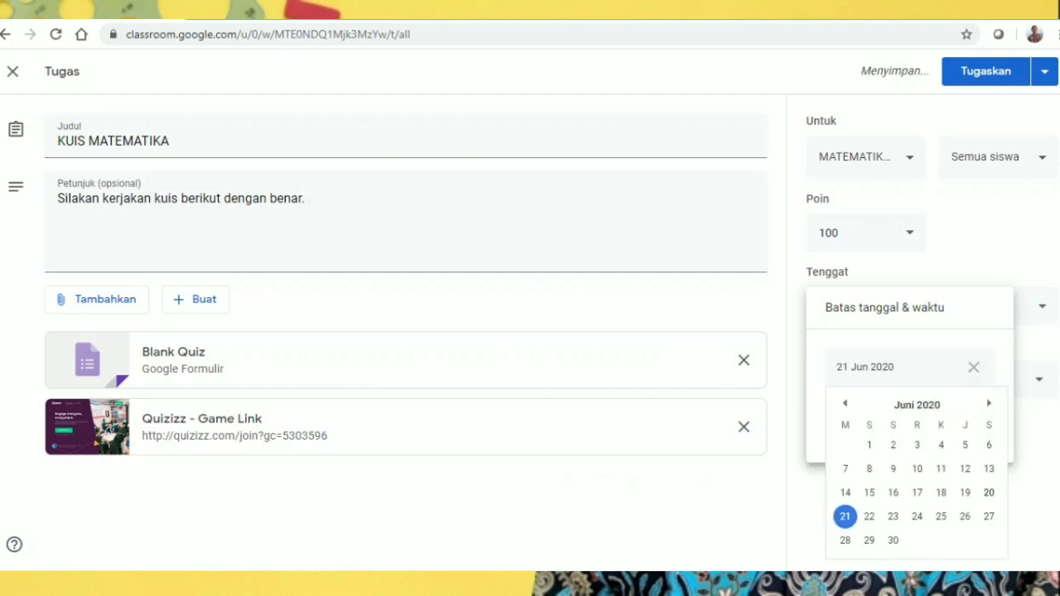
pyautogui.click(989, 404)
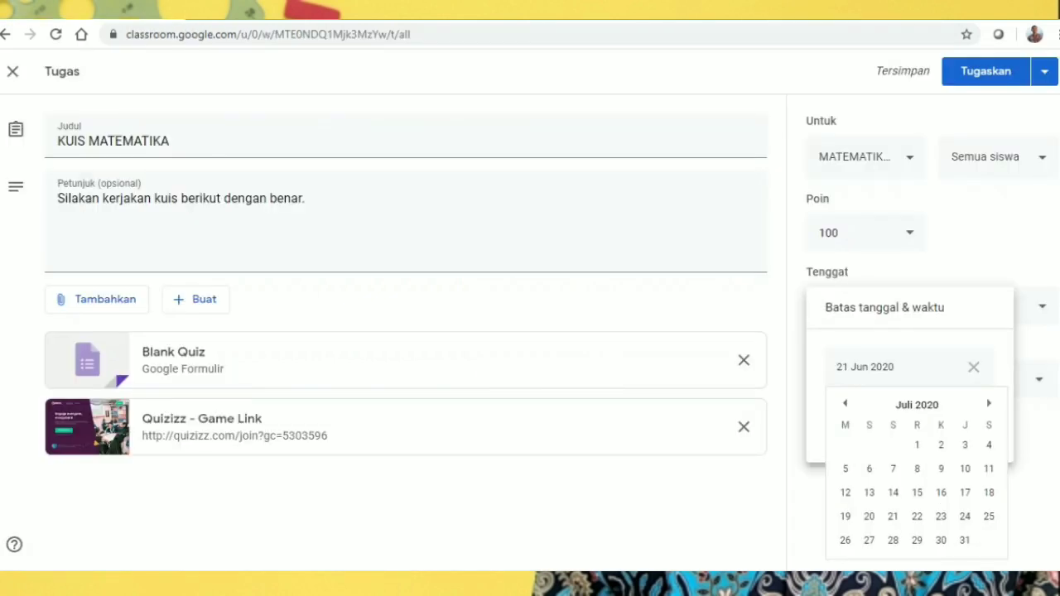
pyautogui.click(845, 516)
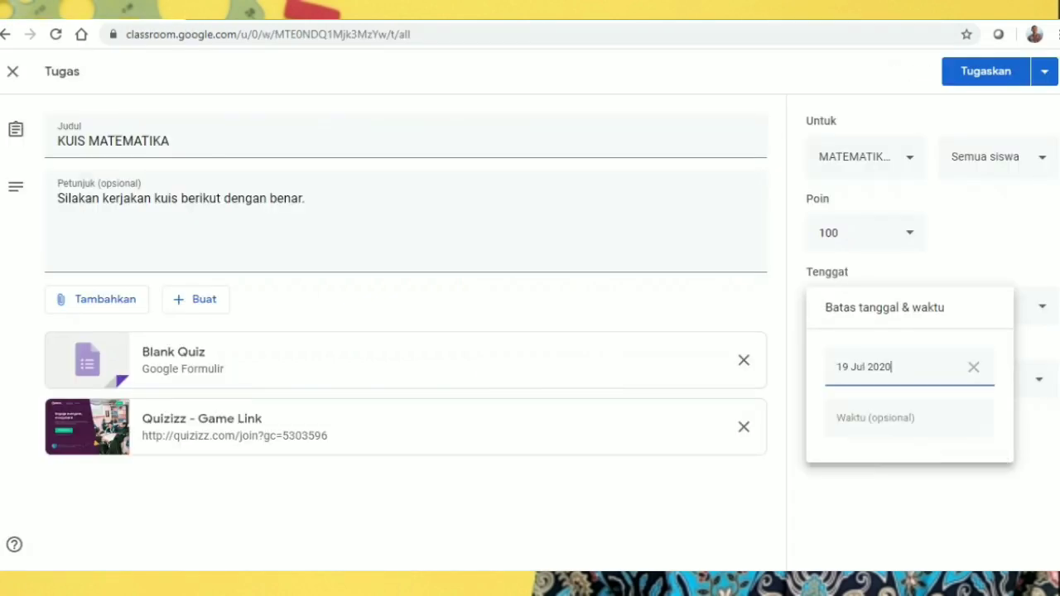
pyautogui.click(876, 418)
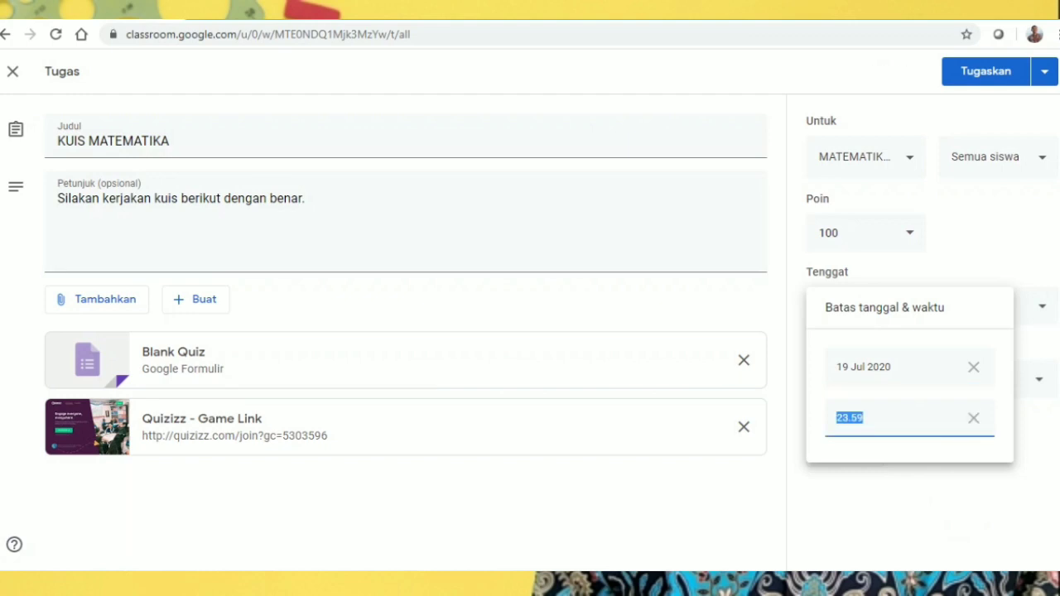
pyautogui.write('19')
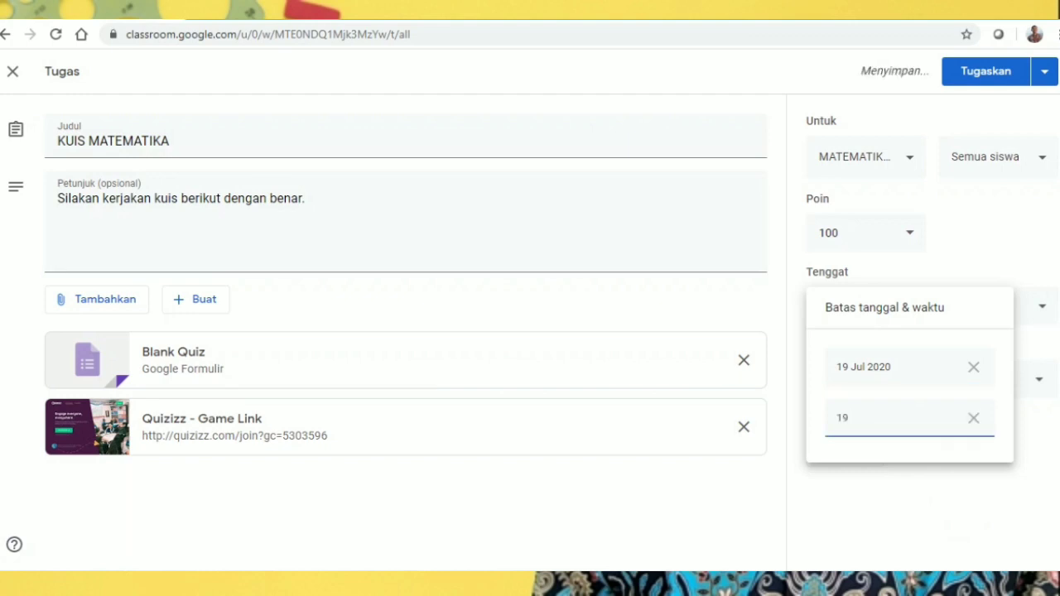
pyautogui.write(':45')
pyautogui.press('Return')
pyautogui.click(932, 379)
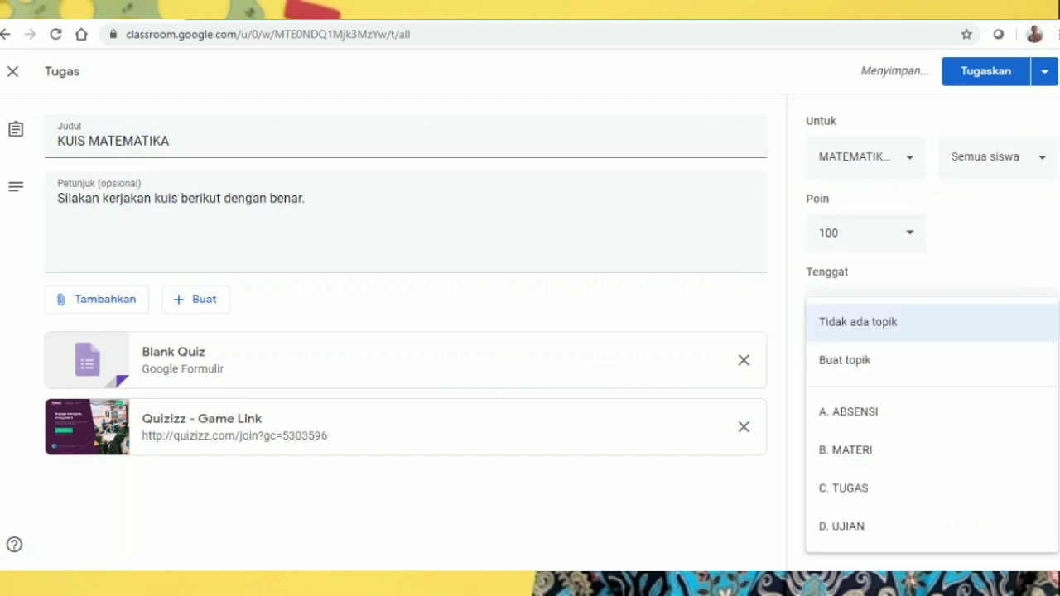
pyautogui.click(911, 526)
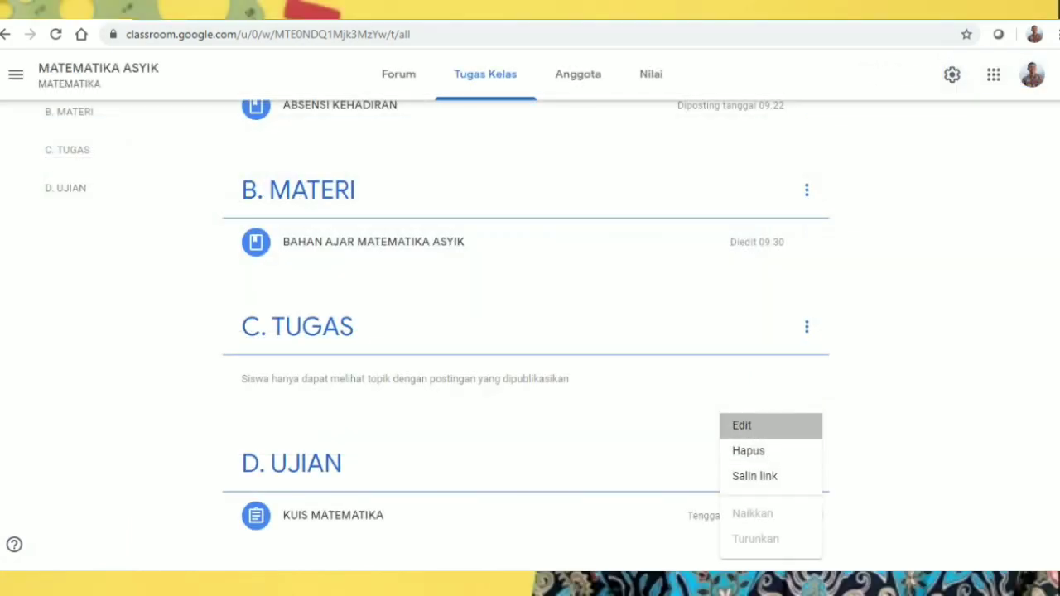
# - Reopen the KUIS MATEMATIKA assignment under D. UJIAN for editing and add the copied link as another attachment
pyautogui.click(742, 425)
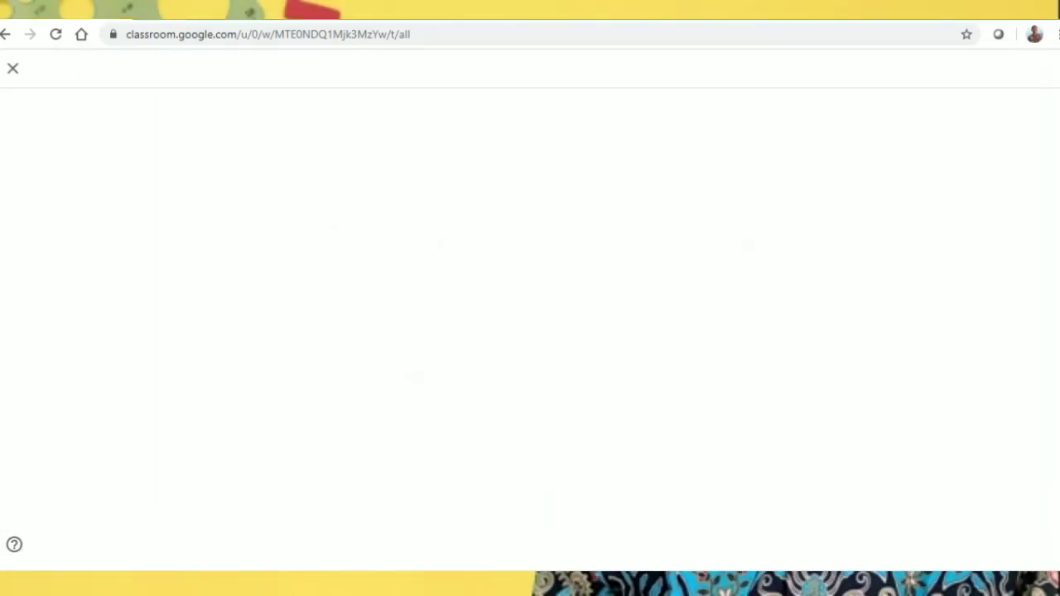
pyautogui.click(97, 299)
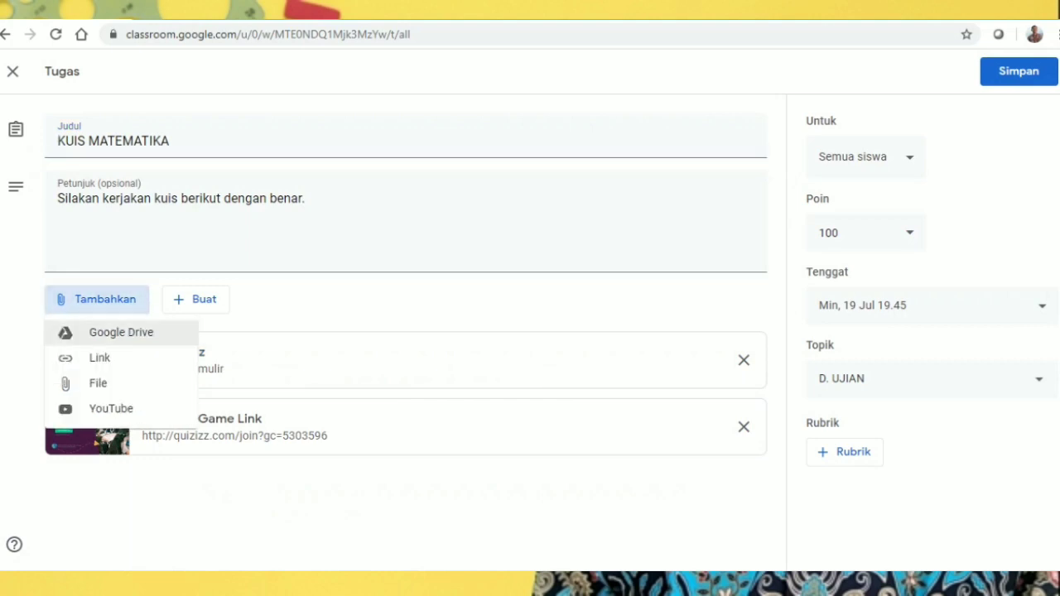
pyautogui.click(91, 357)
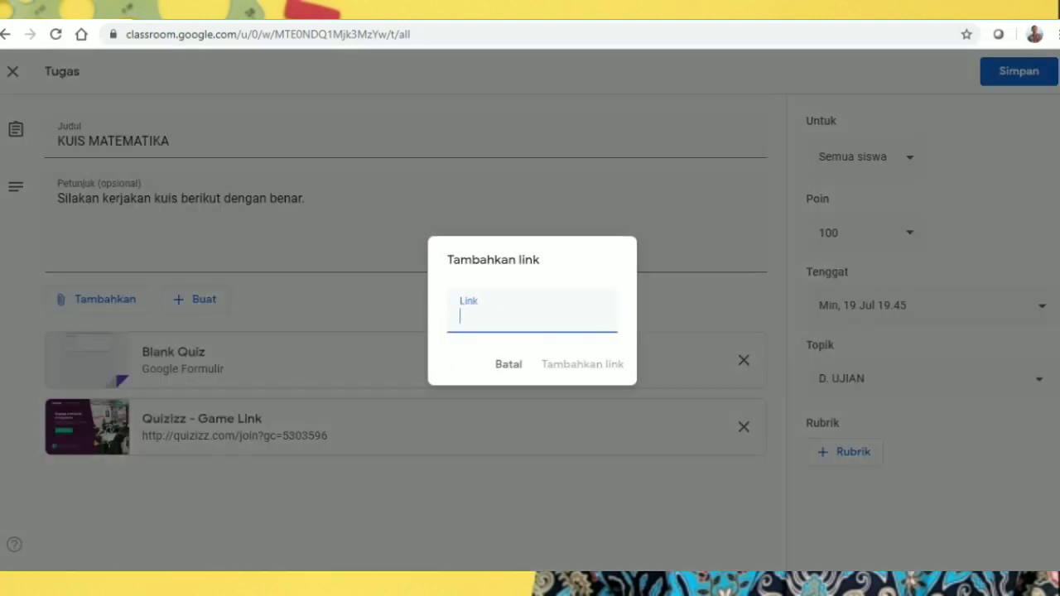
pyautogui.hotkey('ctrl', 'v')
pyautogui.click(583, 364)
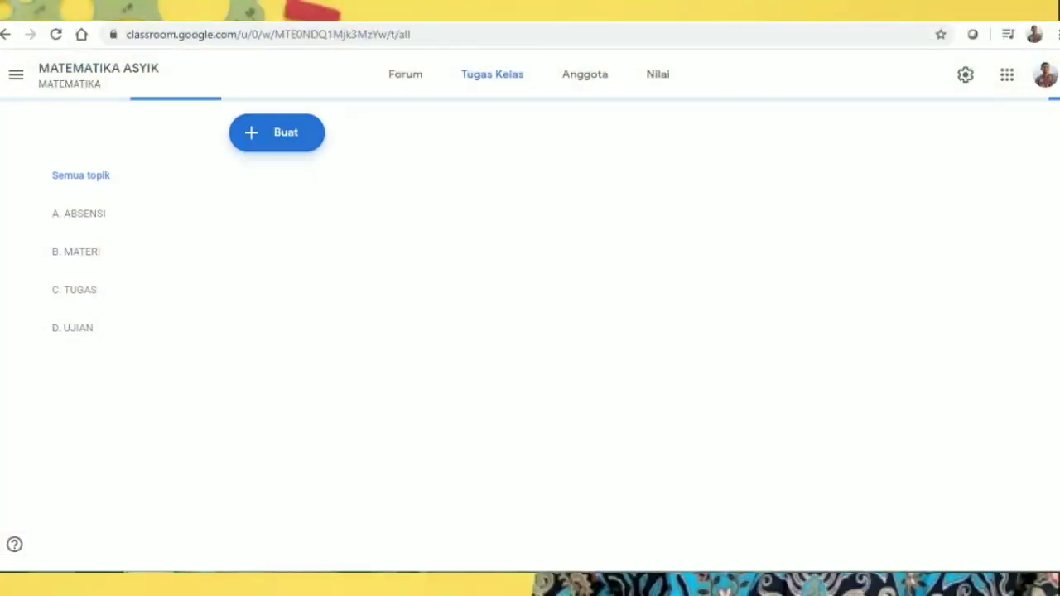
# - Create a regular assignment in the class and title it "TUGAS MATEMATIKA"
pyautogui.click(271, 132)
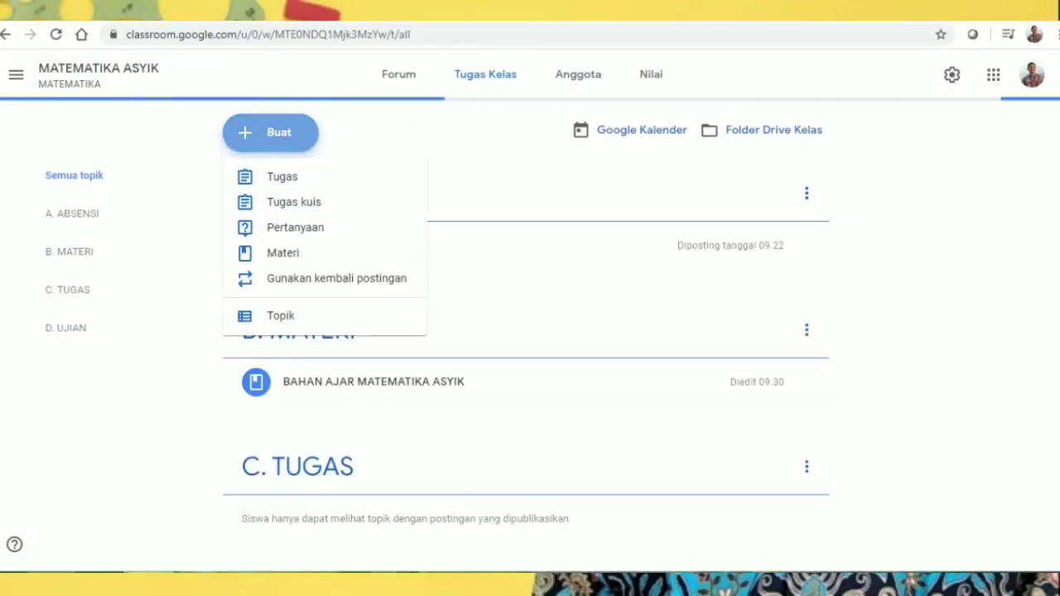
pyautogui.click(282, 177)
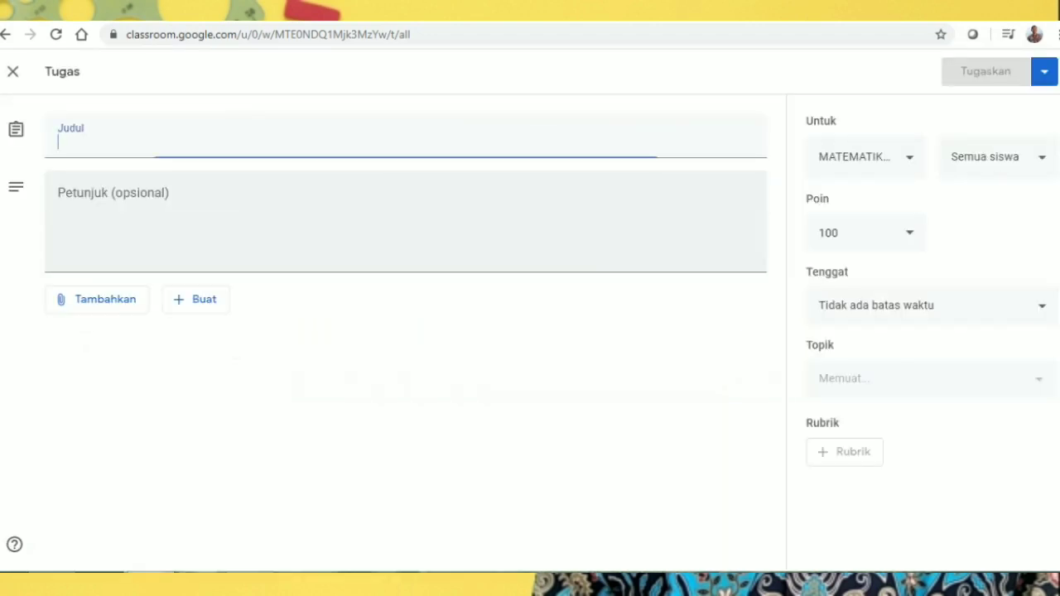
pyautogui.write('tu')
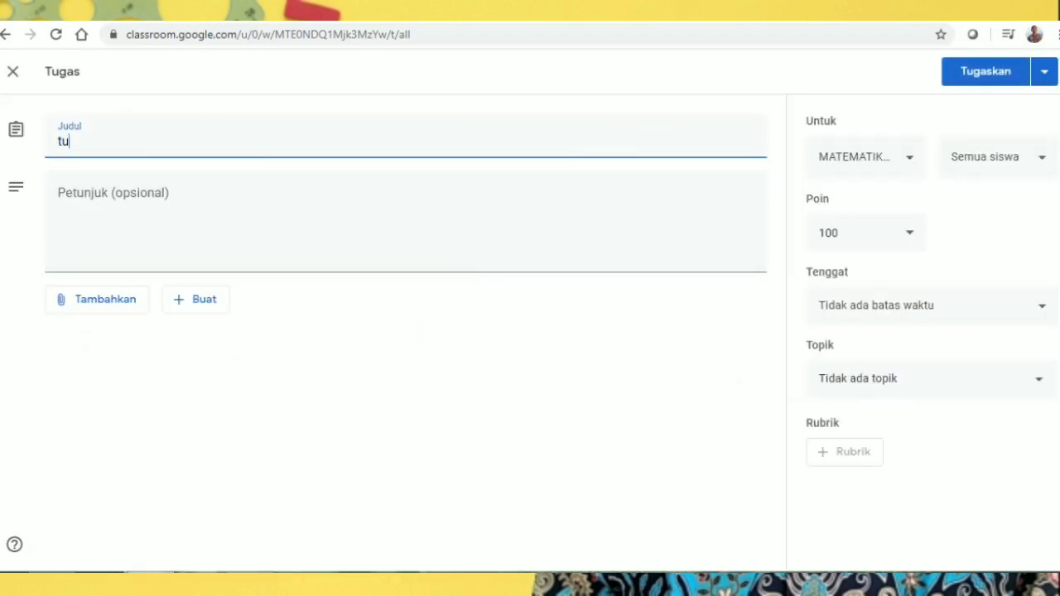
pyautogui.press('BackSpace')
pyautogui.press('BackSpace')
pyautogui.write('TUGAS MATEMATIKA')
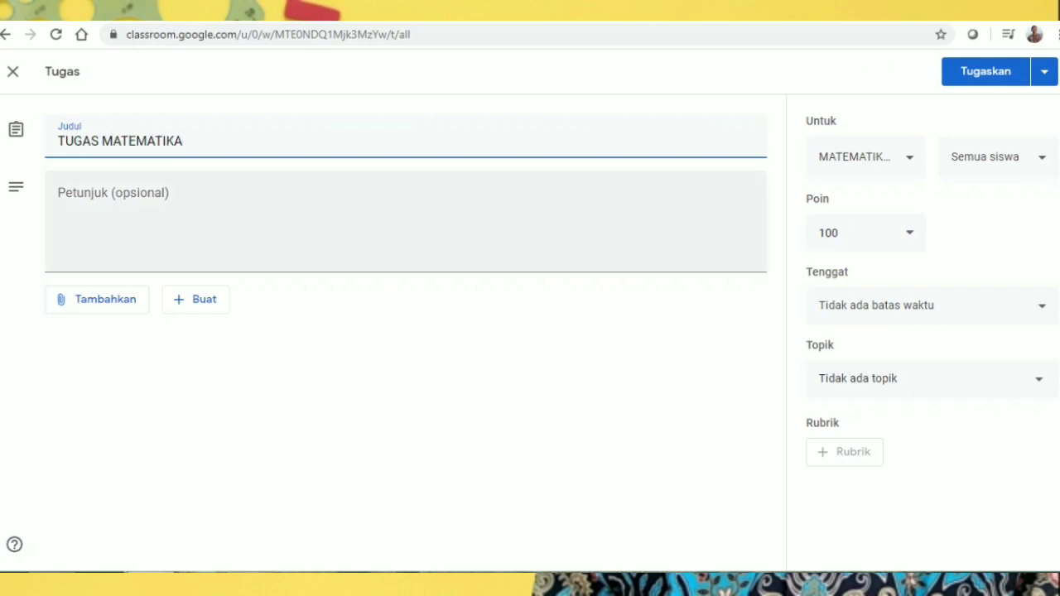
# - Enter the instructions "Silakan jawab pertanyaan berikut dengan tepat." for the TUGAS MATEMATIKA assignment
pyautogui.click(112, 199)
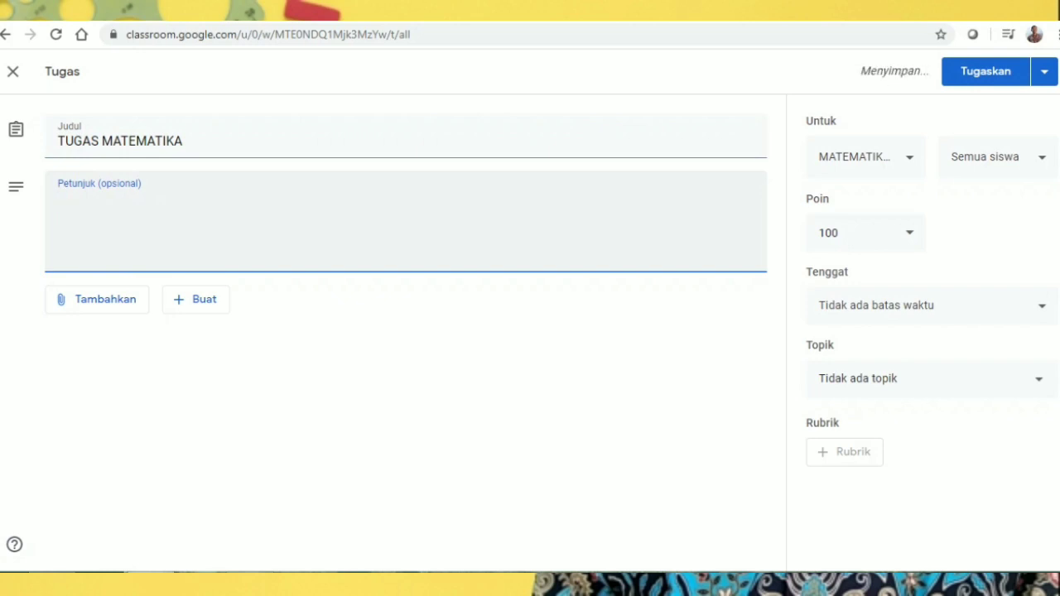
pyautogui.write('Silakan jawab ')
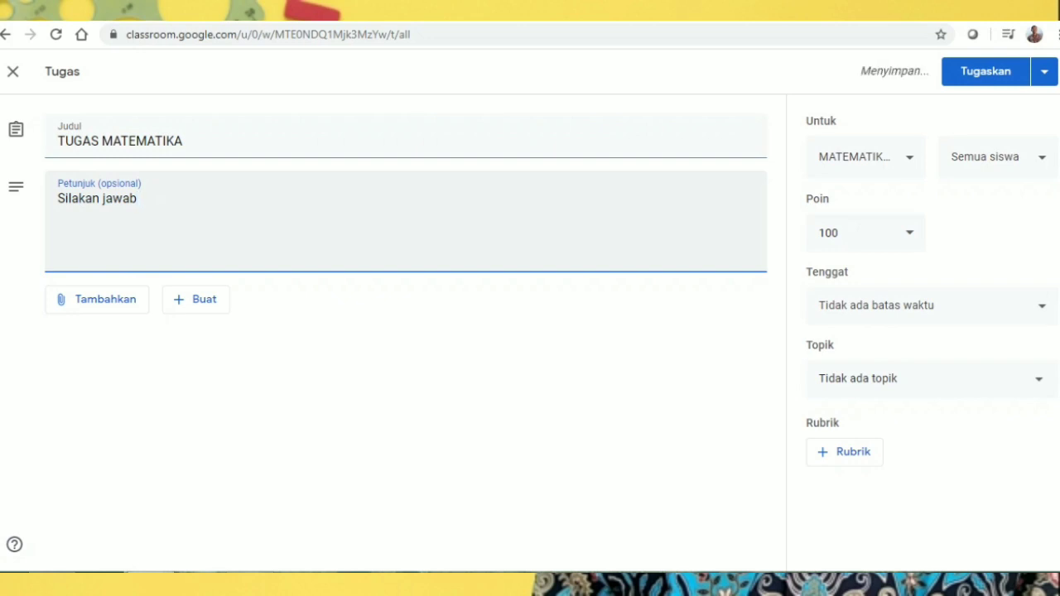
pyautogui.write('pertany')
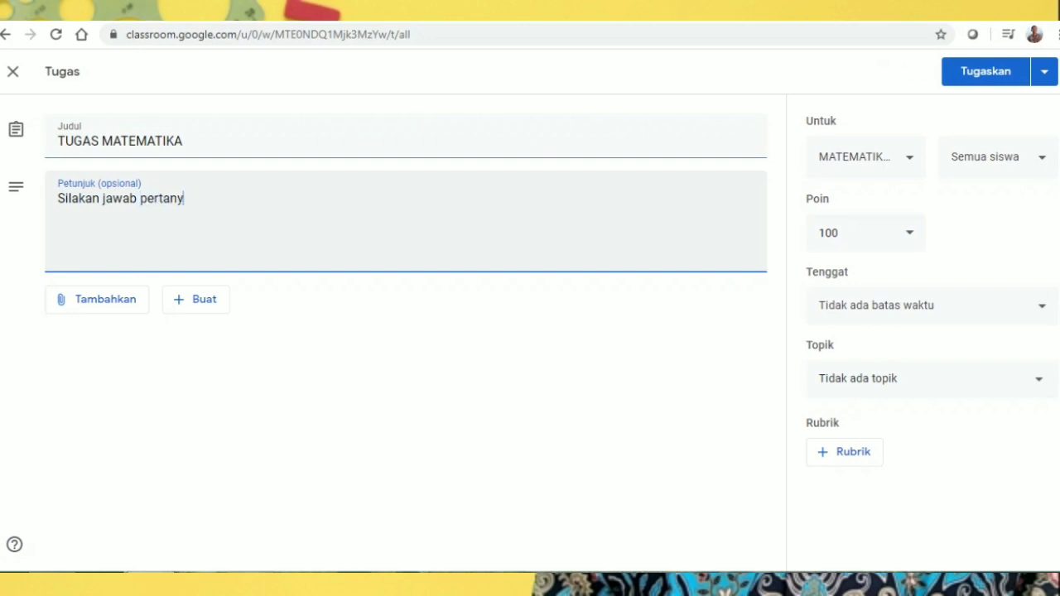
pyautogui.write('aan berikut deg')
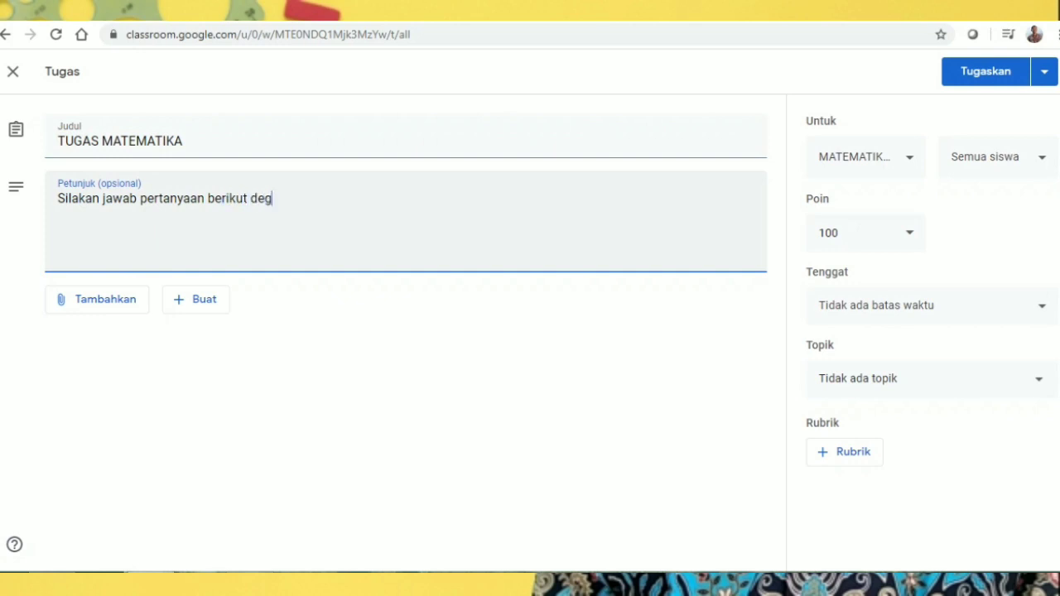
pyautogui.press('BackSpace')
pyautogui.write('ngan tepat.')
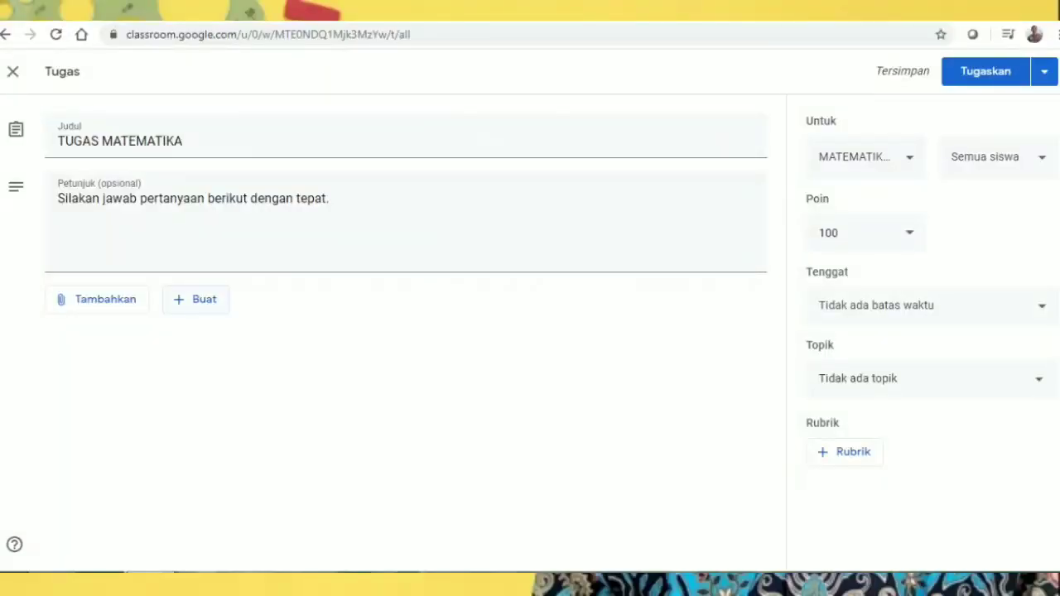
# - Create a new Google document as an attachment to the assignment and name it "TUGAS MATEMATIKA"
pyautogui.click(196, 300)
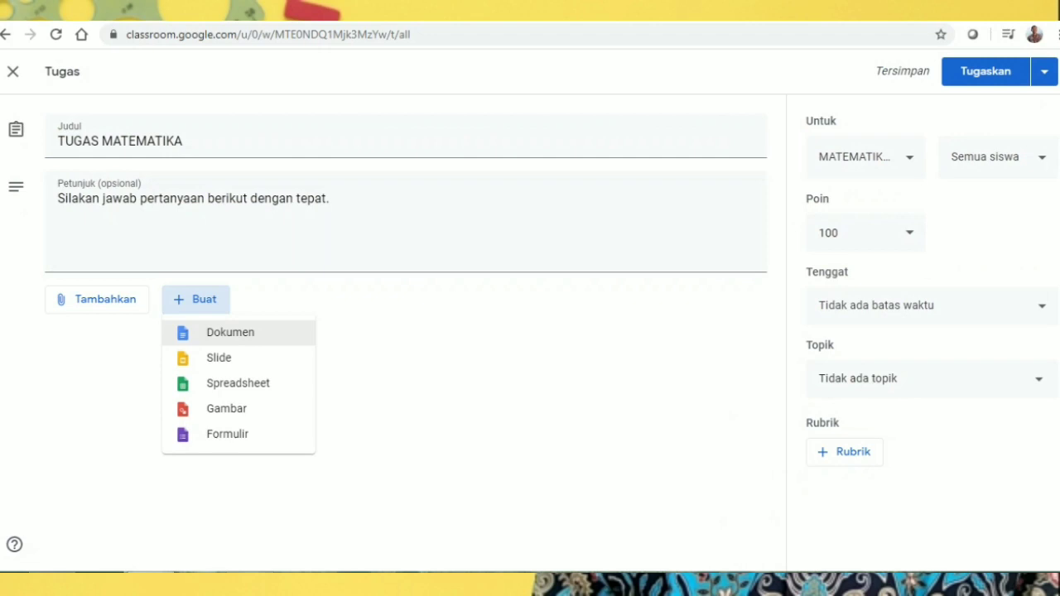
pyautogui.click(230, 332)
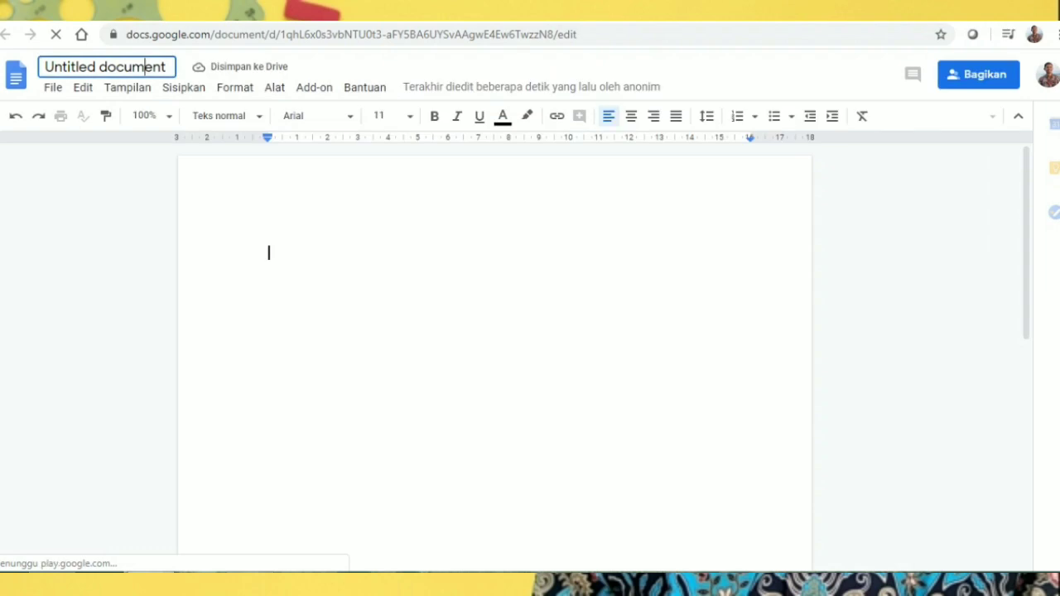
pyautogui.click(105, 67)
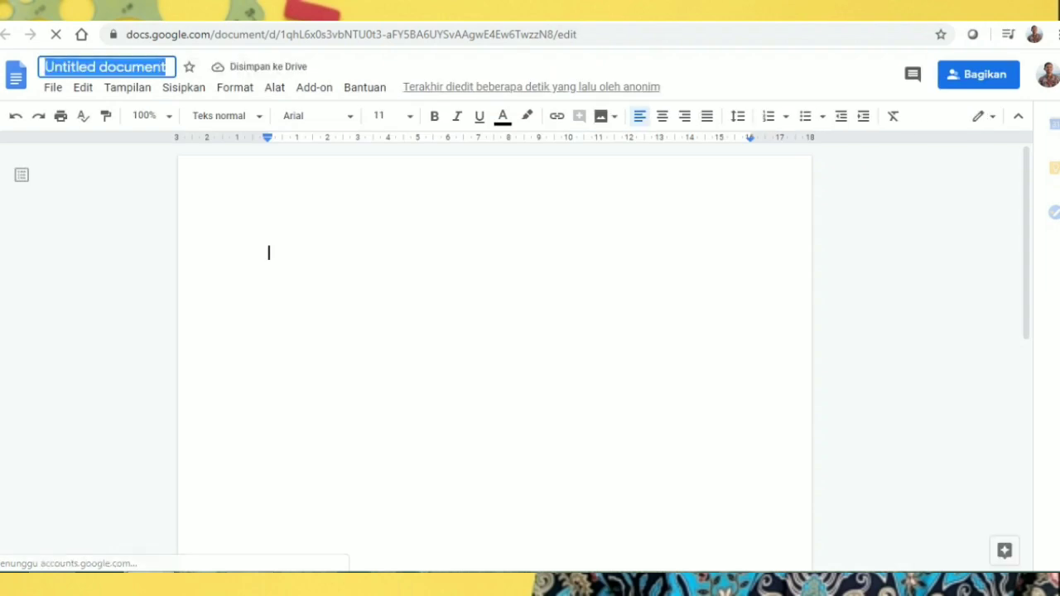
pyautogui.write('TUGAS')
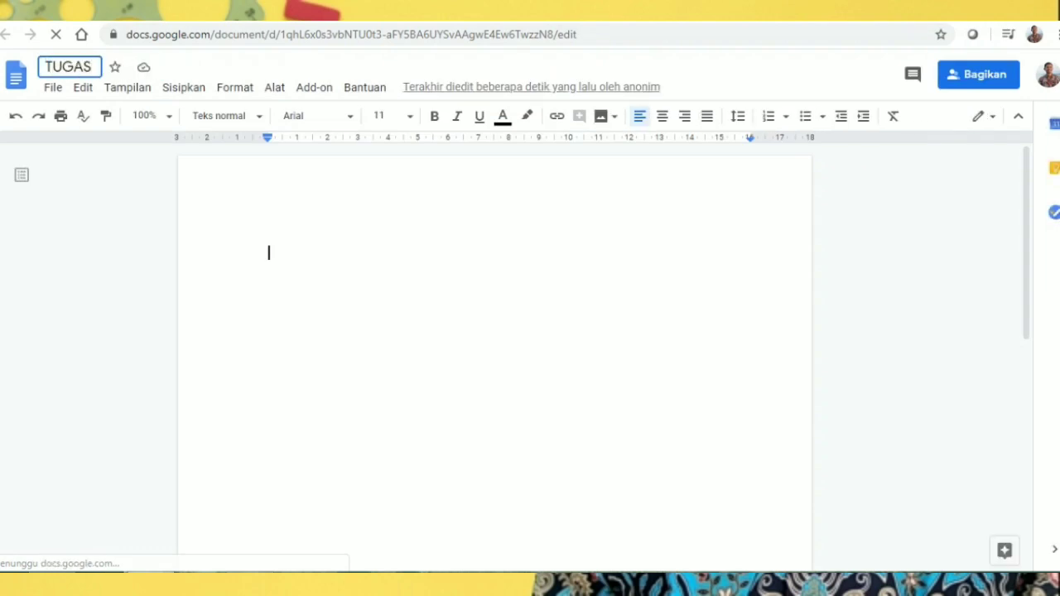
pyautogui.write(' MATEMTIKA')
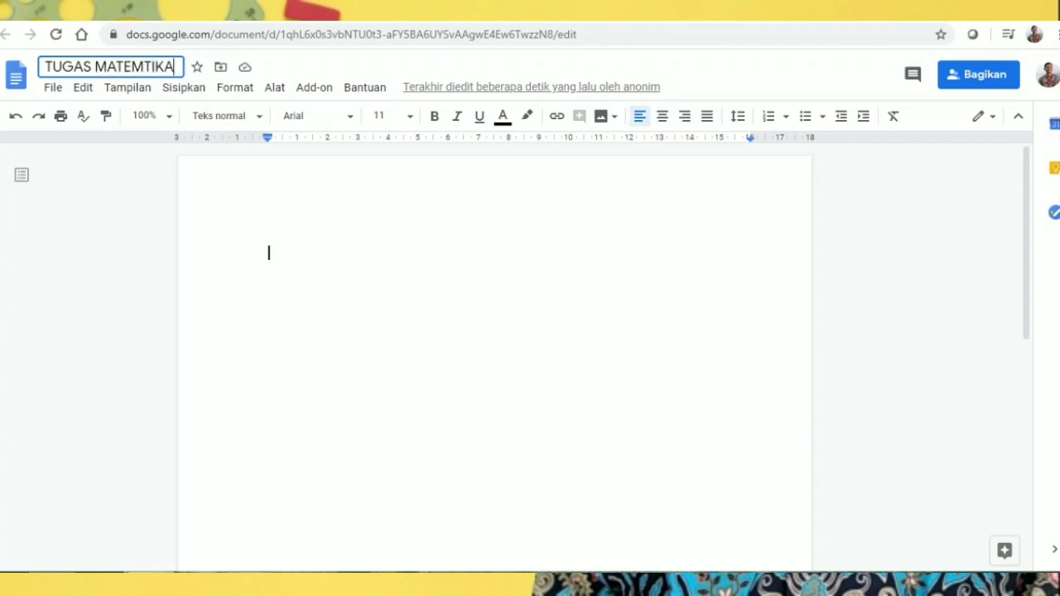
pyautogui.press('BackSpace')
pyautogui.press('BackSpace')
pyautogui.press('BackSpace')
pyautogui.press('BackSpace')
pyautogui.write('ATIKA')
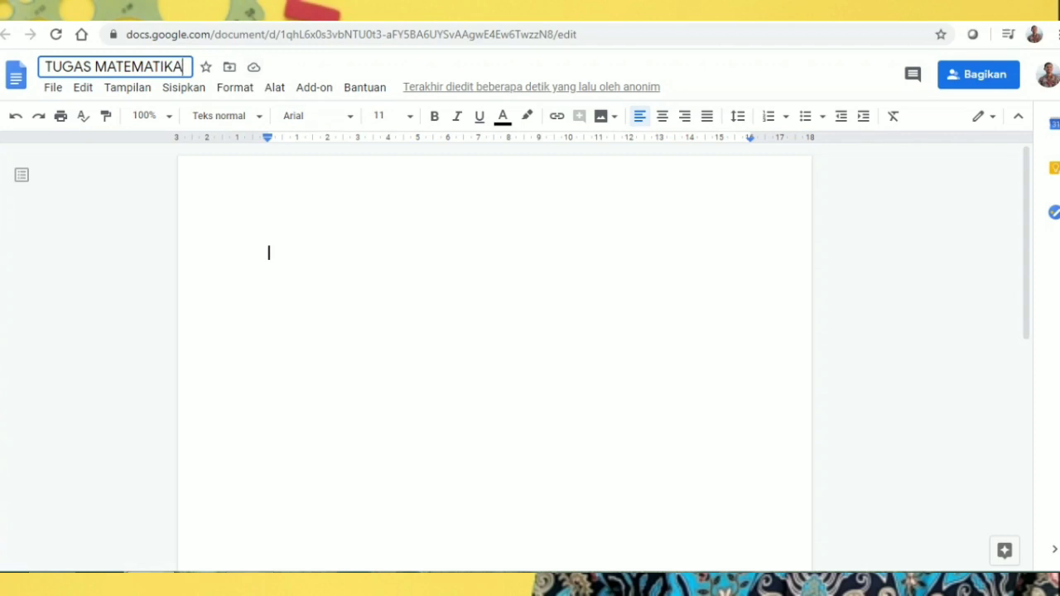
pyautogui.press('Return')
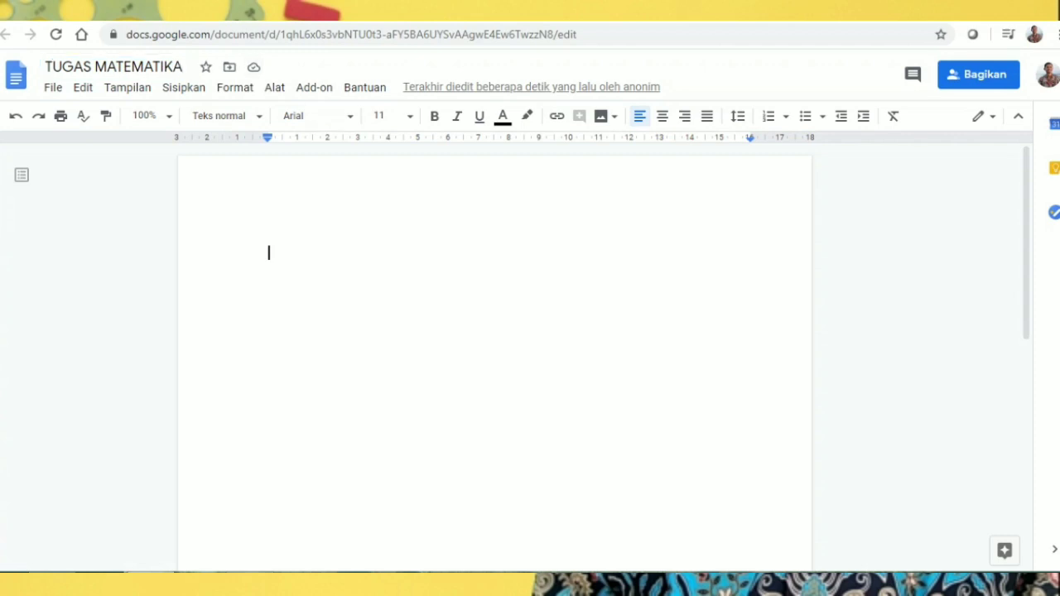
# - Write the question "Menurut kalian, apa matematika itu?" in the body of the document
pyautogui.write('M')
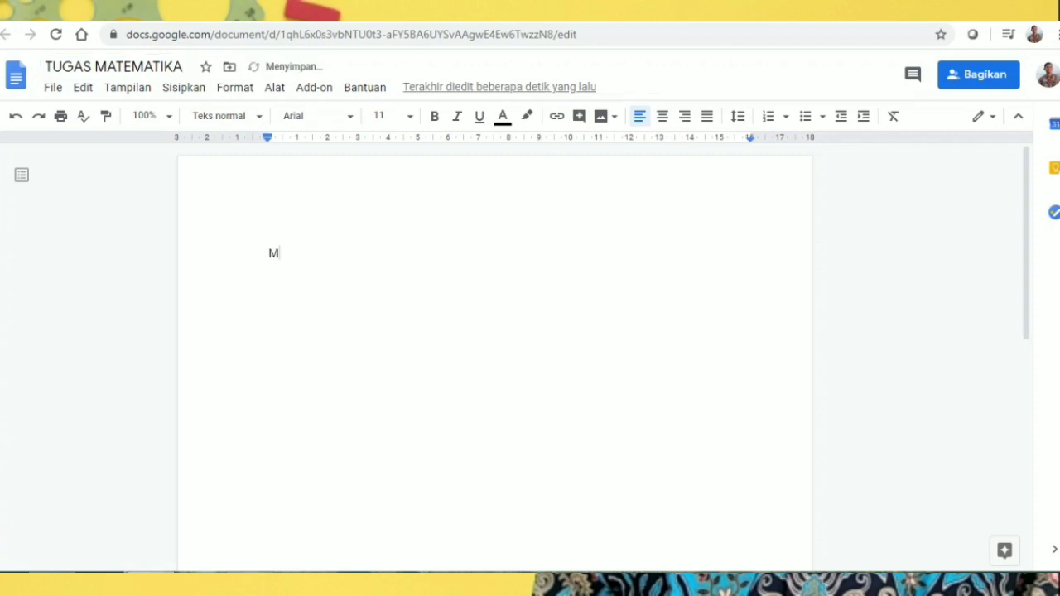
pyautogui.write('ENU')
pyautogui.press('BackSpace')
pyautogui.press('BackSpace')
pyautogui.press('BackSpace')
pyautogui.write('enurut kalian,')
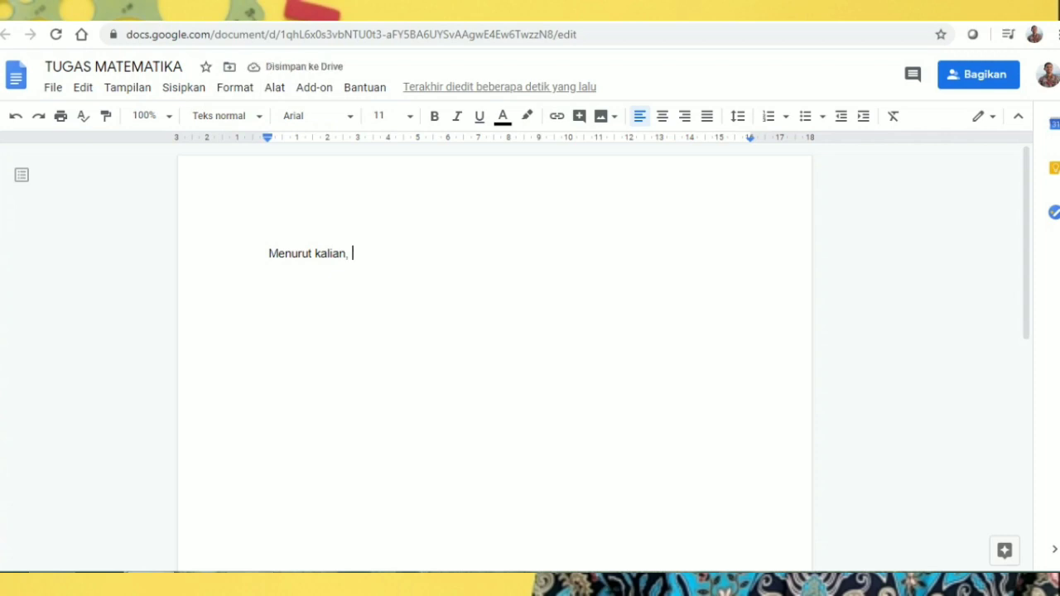
pyautogui.write(' apa')
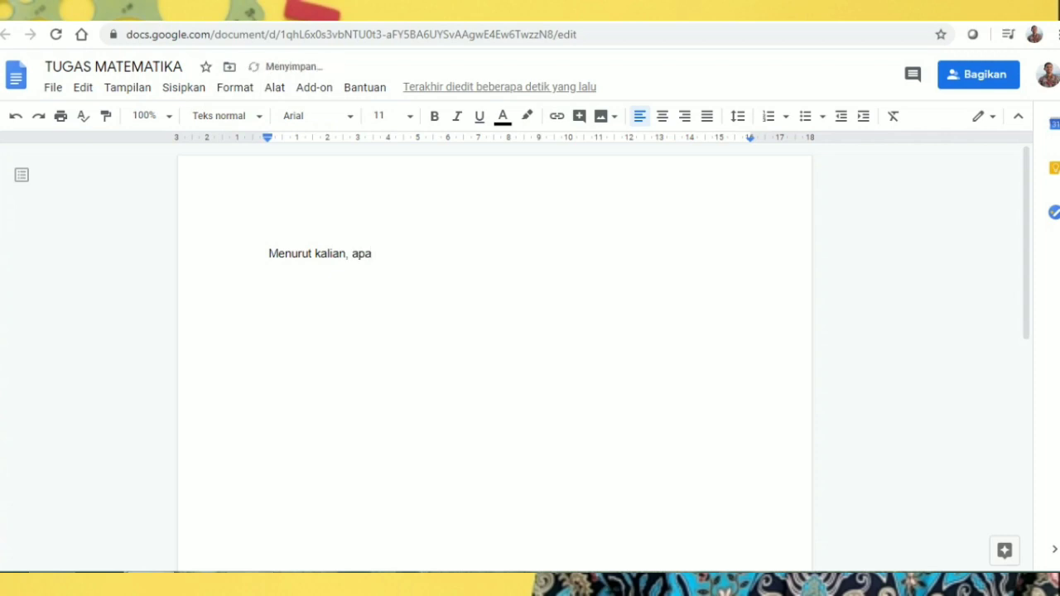
pyautogui.write(' matematika itu?')
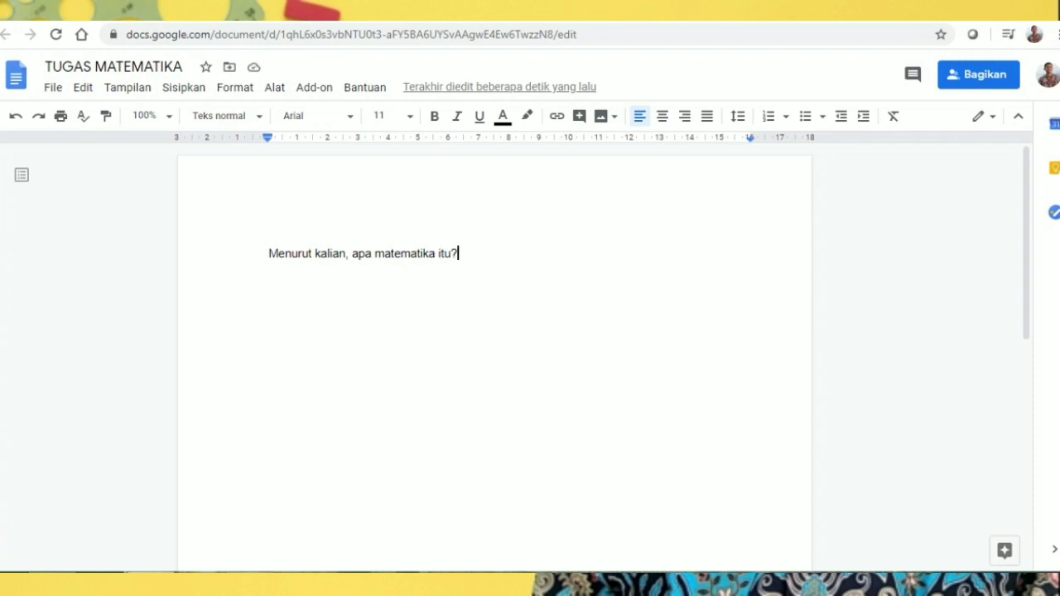
# - Share the document by link with "Siapa saja yang memiliki link" and return to the assignment in Google Classroom
pyautogui.click(978, 75)
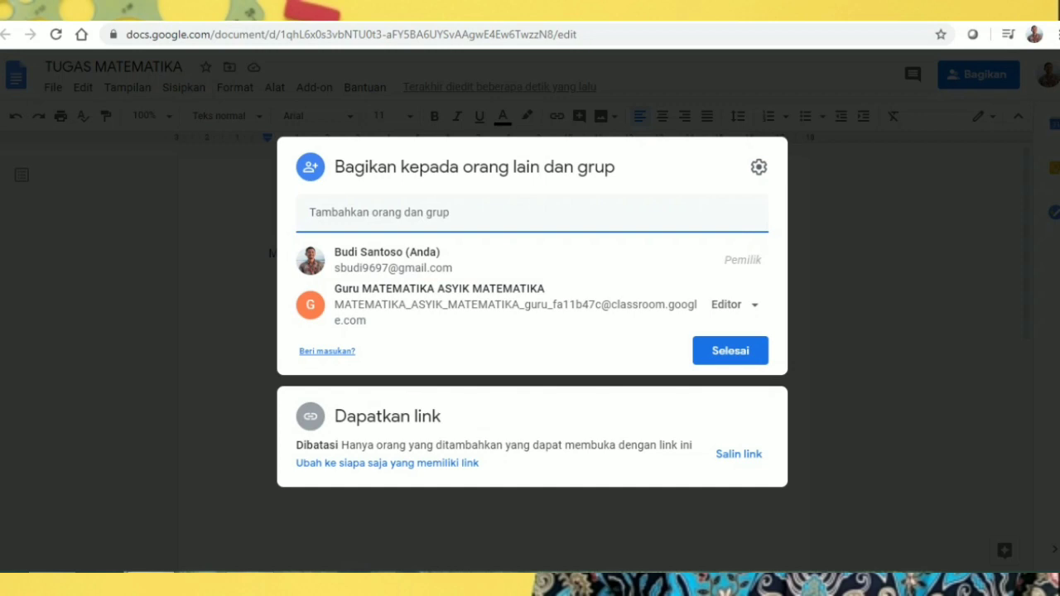
pyautogui.click(388, 416)
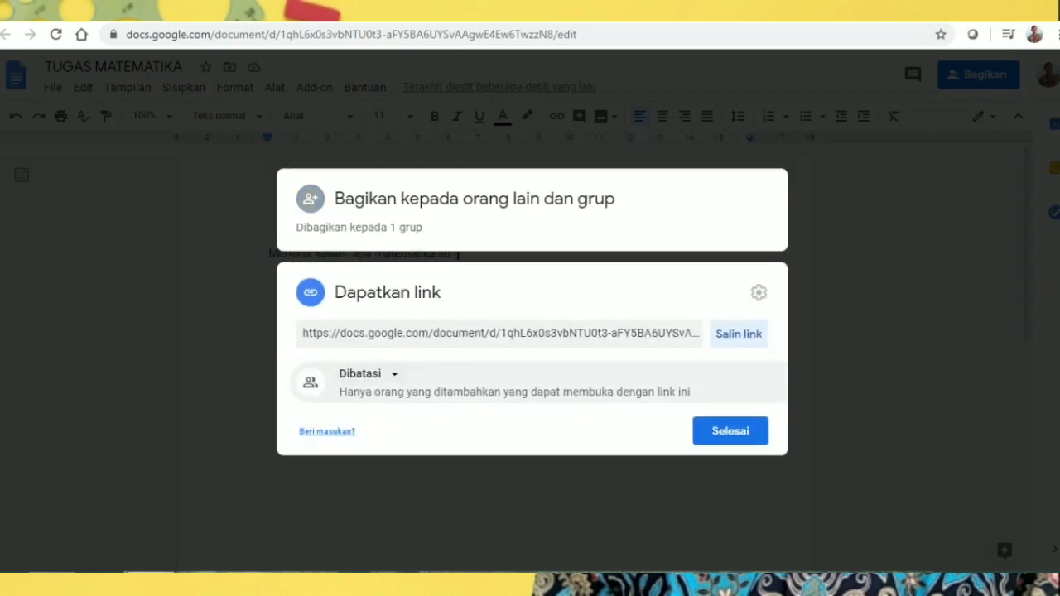
pyautogui.click(369, 374)
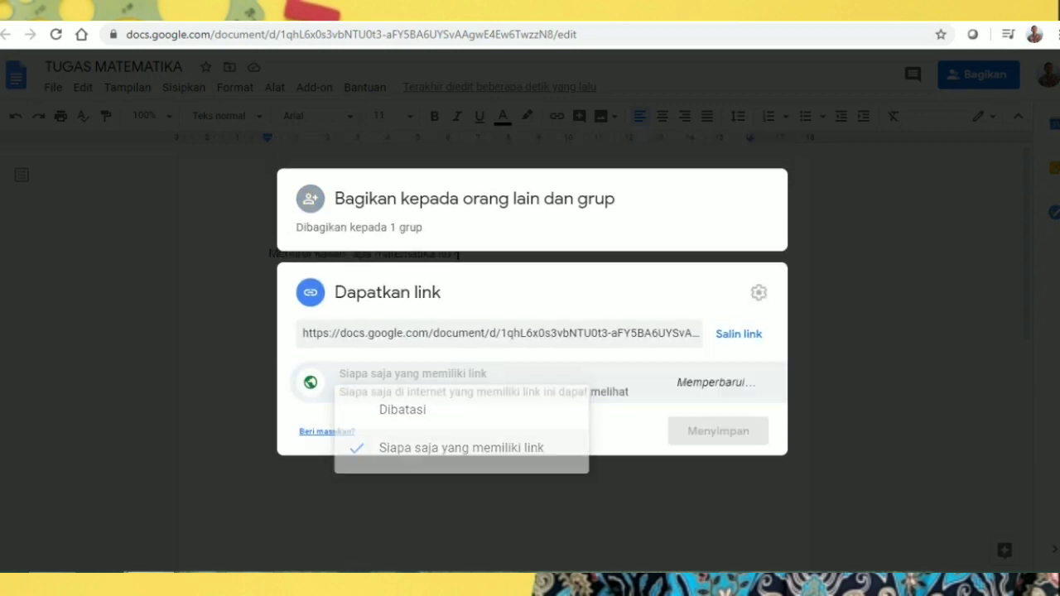
pyautogui.click(435, 445)
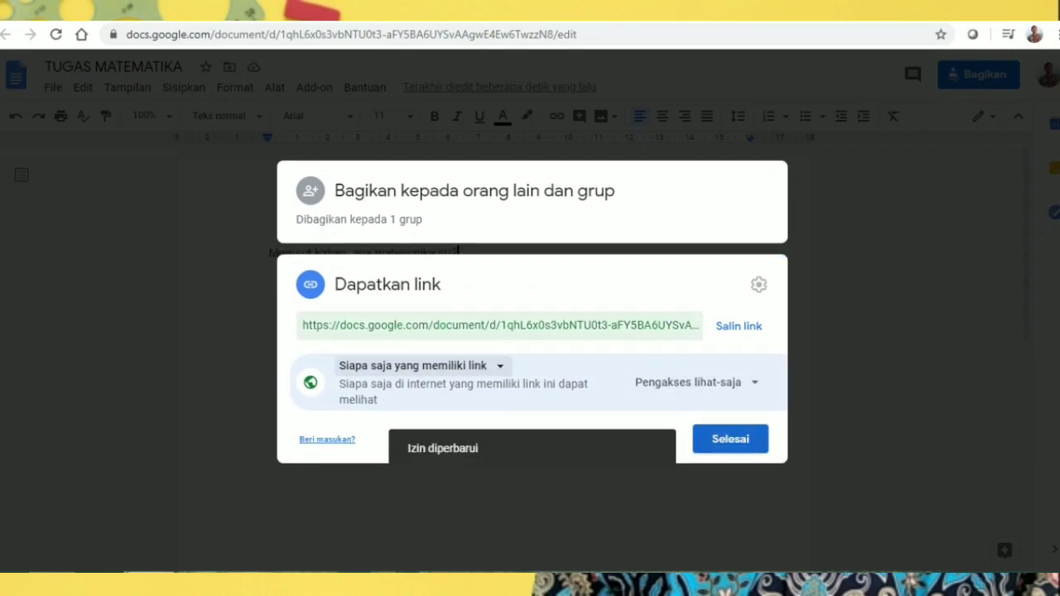
pyautogui.click(730, 439)
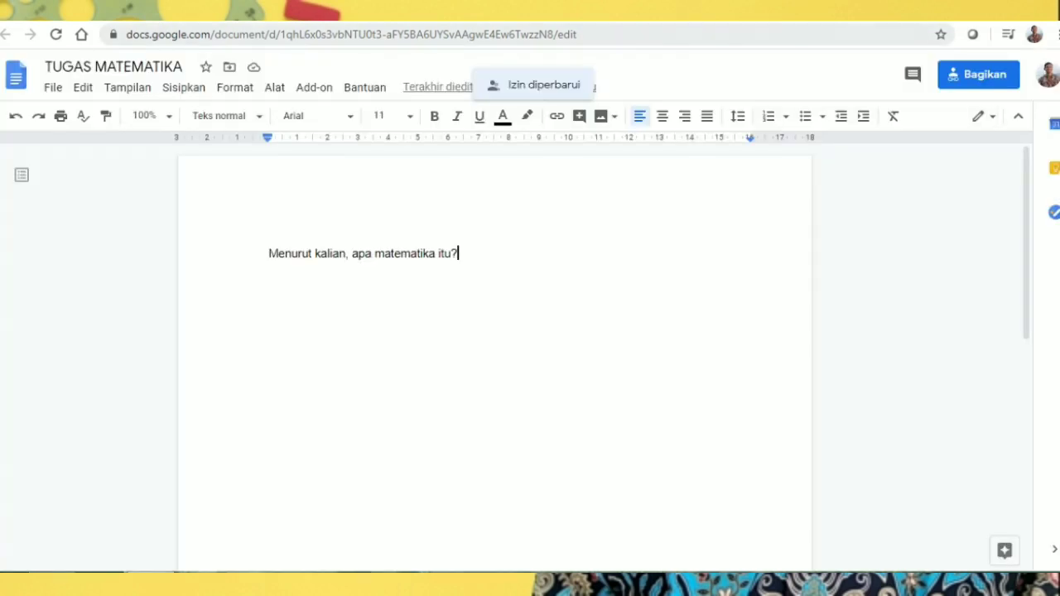
pyautogui.click(51, 12)
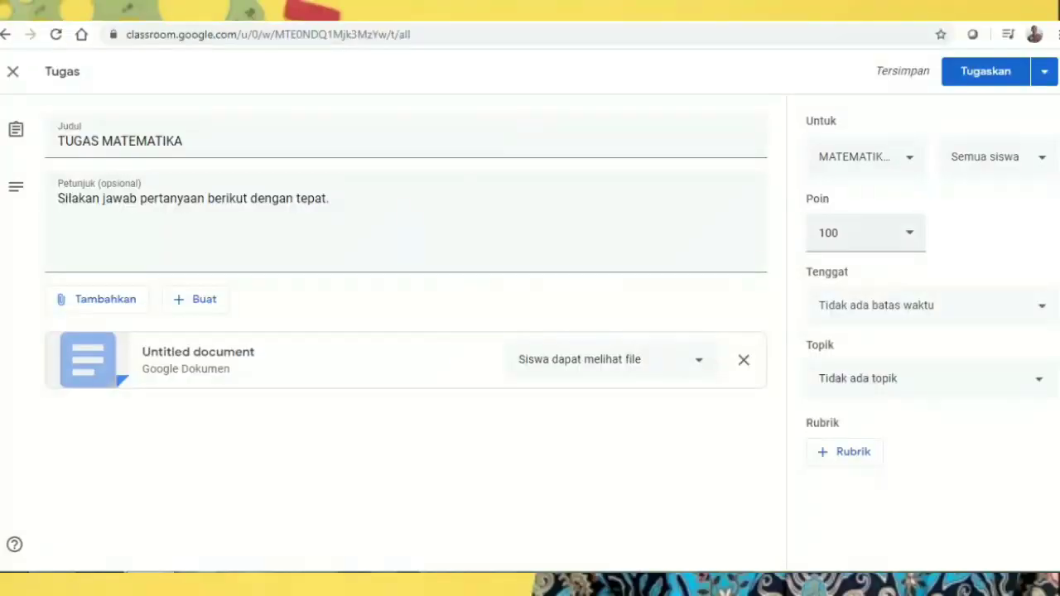
# - Set the assignment's due date to 21 Jul 2020 at 23.59
pyautogui.click(928, 305)
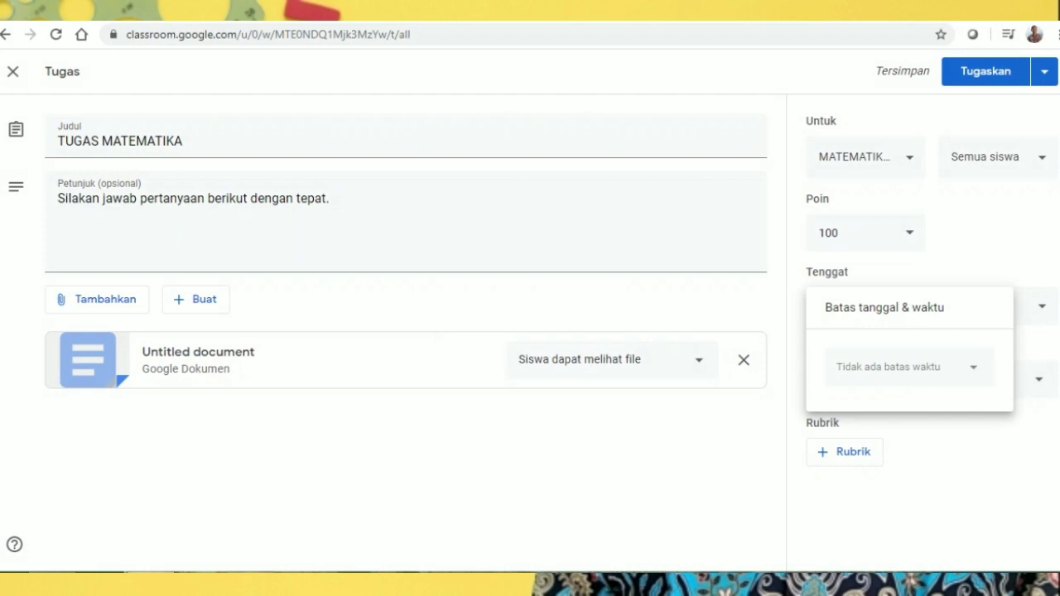
pyautogui.click(973, 367)
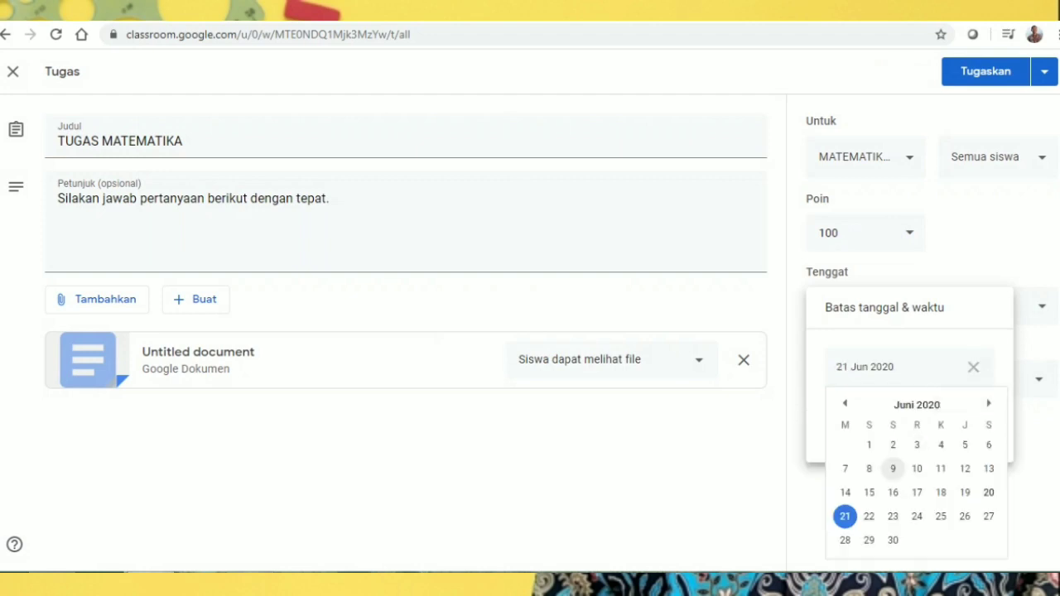
pyautogui.click(973, 367)
pyautogui.click(974, 367)
pyautogui.click(989, 403)
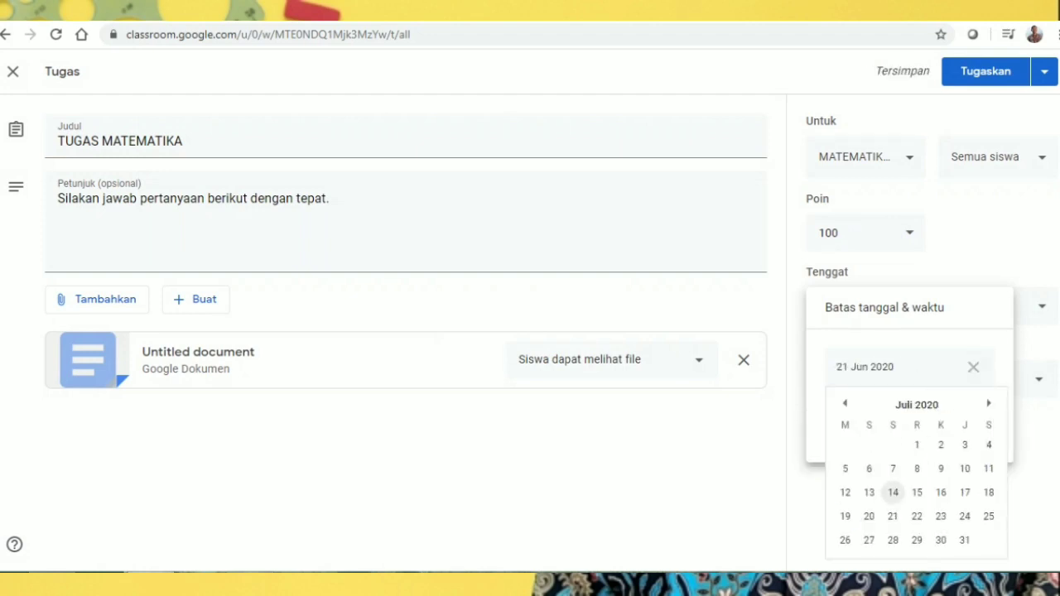
pyautogui.click(893, 516)
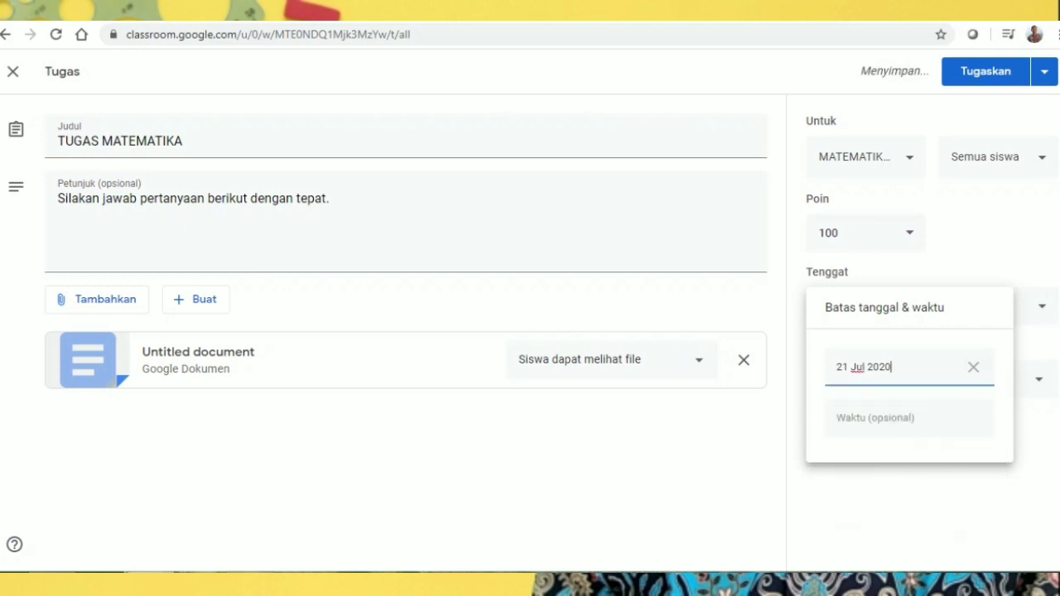
pyautogui.click(891, 419)
pyautogui.click(903, 513)
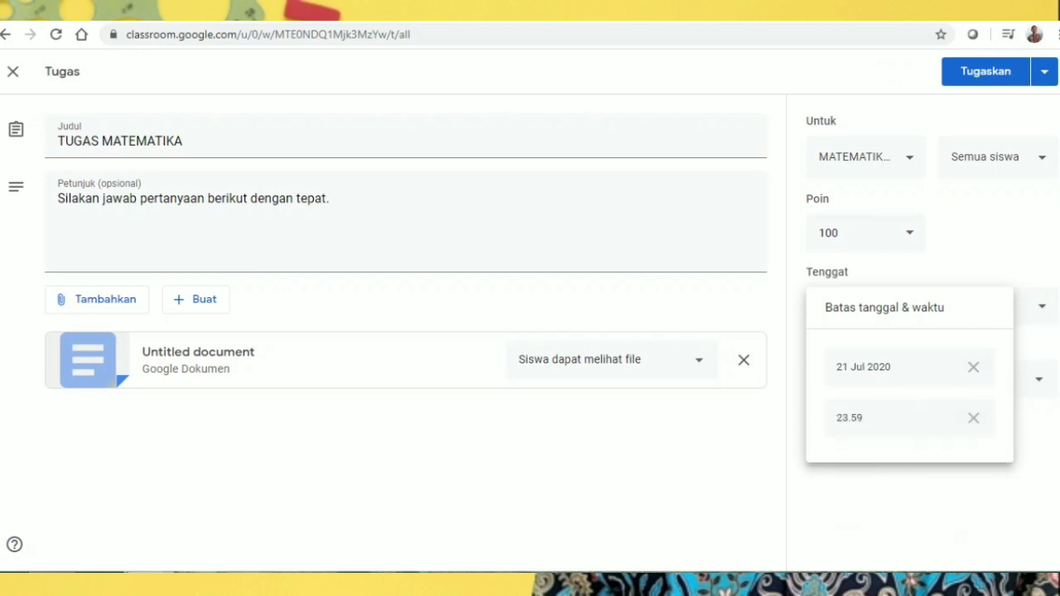
# - Place the assignment under the topic C. TUGAS and assign it to the class
pyautogui.click(931, 379)
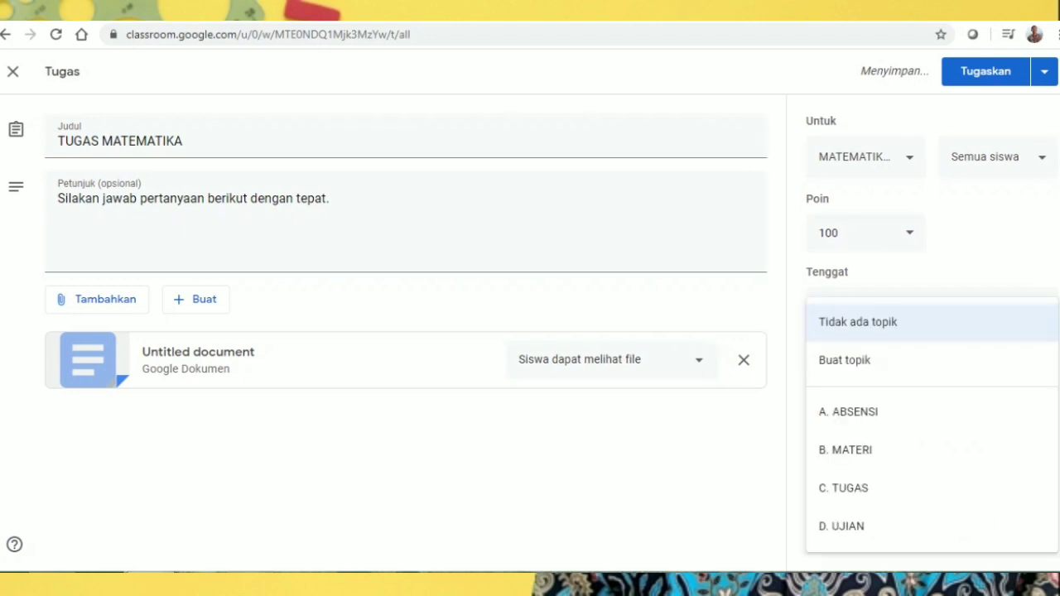
pyautogui.click(931, 489)
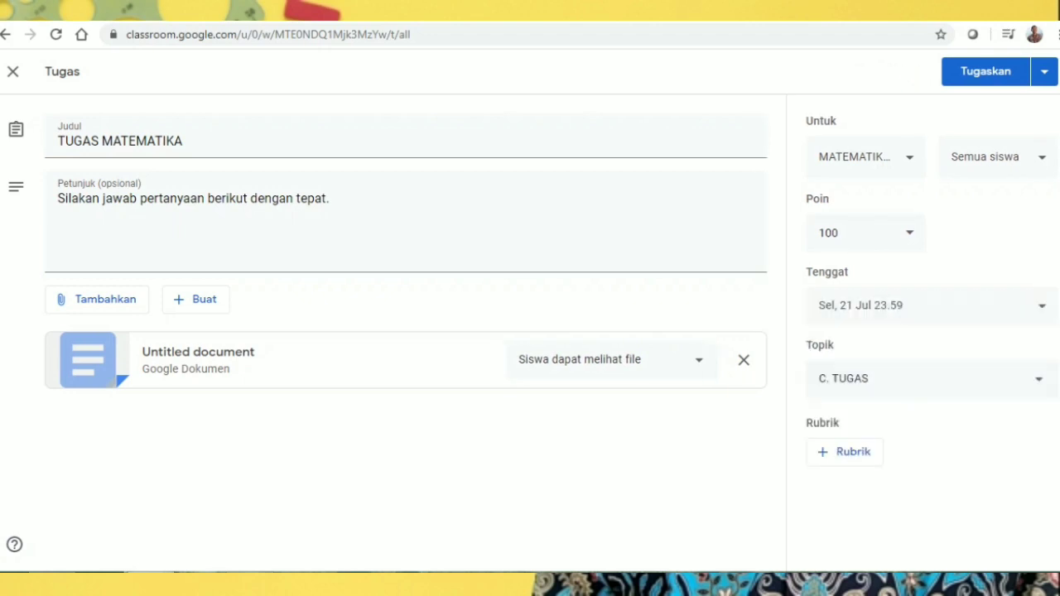
pyautogui.click(986, 72)
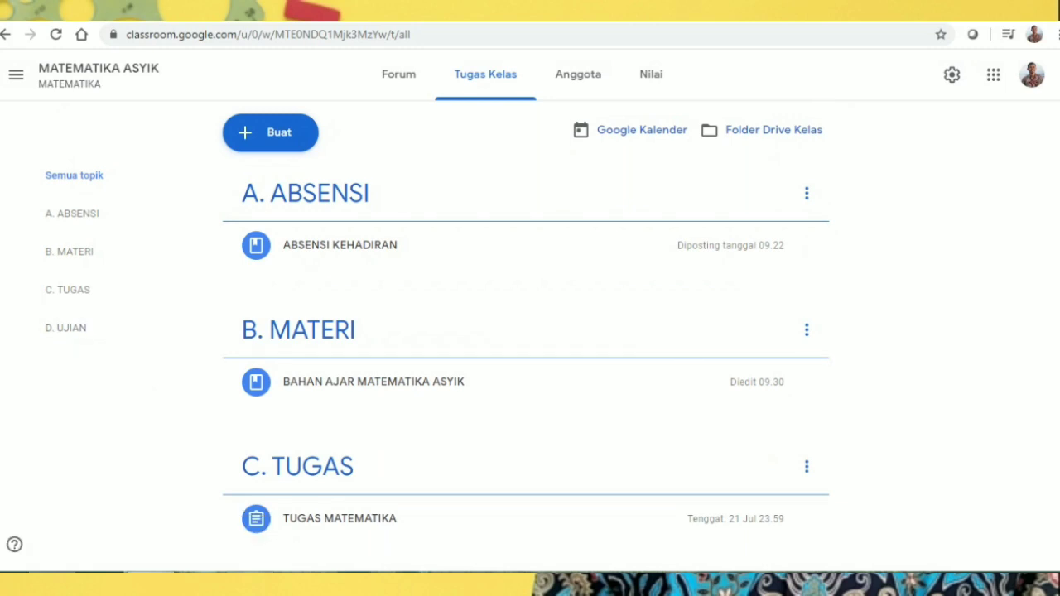
# - View the student work for TUGAS MATEMATIKA under C. TUGAS and open the student's submitted document
pyautogui.scroll(-2, 530, 332)
pyautogui.scroll(2, 530, 332)
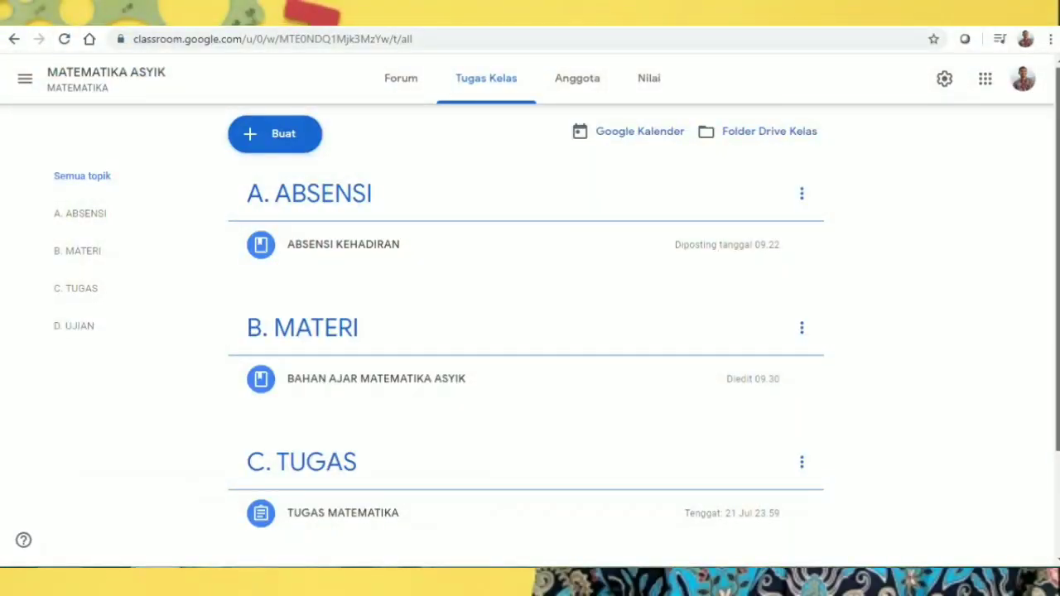
pyautogui.scroll(-1, 530, 331)
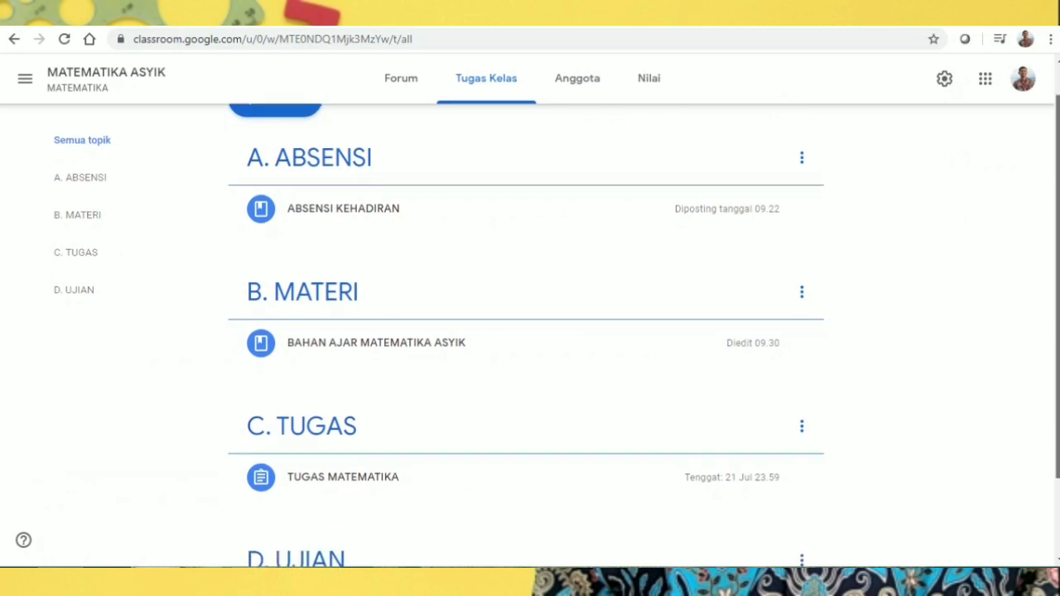
pyautogui.click(343, 477)
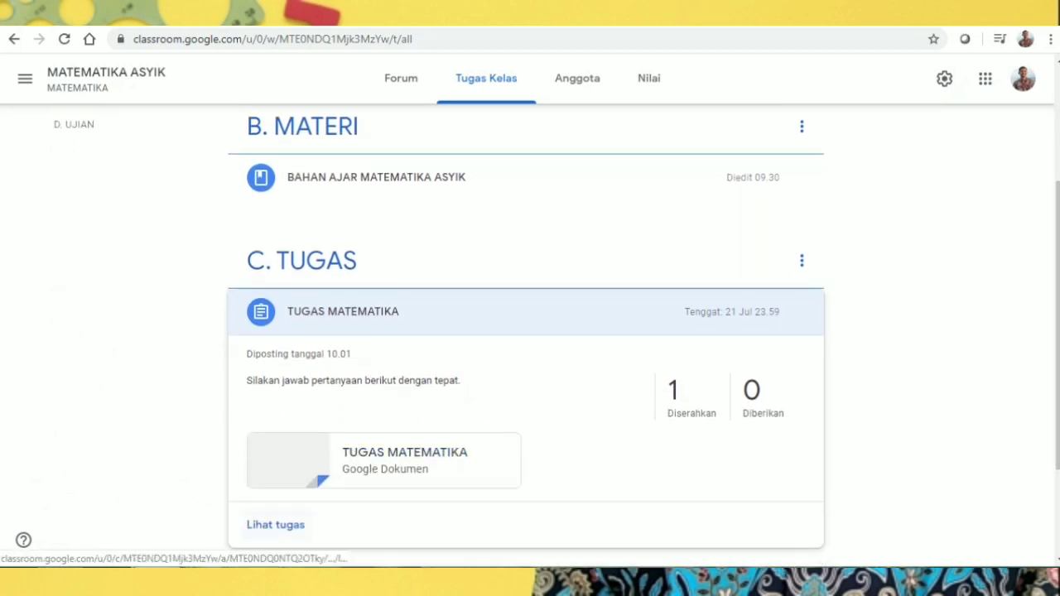
pyautogui.click(275, 525)
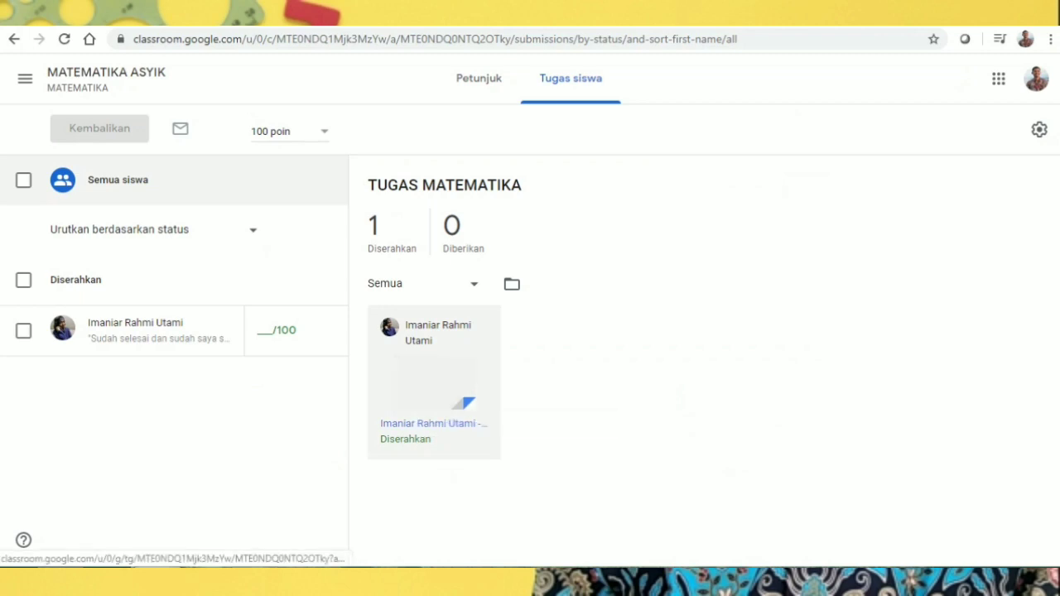
pyautogui.rightClick(404, 220)
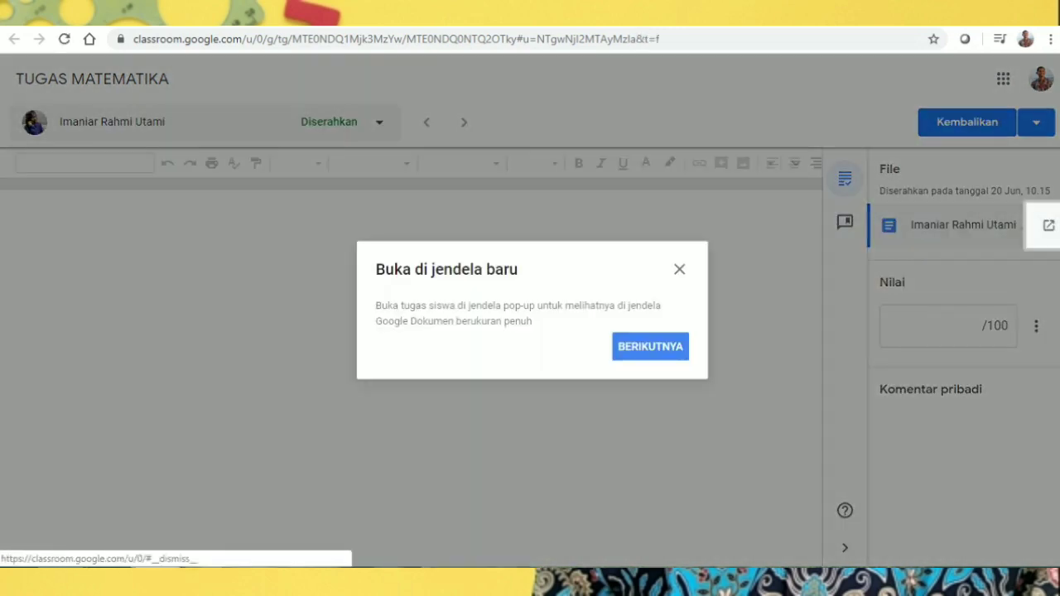
# - Grade the student's TUGAS MATEMATIKA submission with 100 points and return it to the student
pyautogui.click(650, 346)
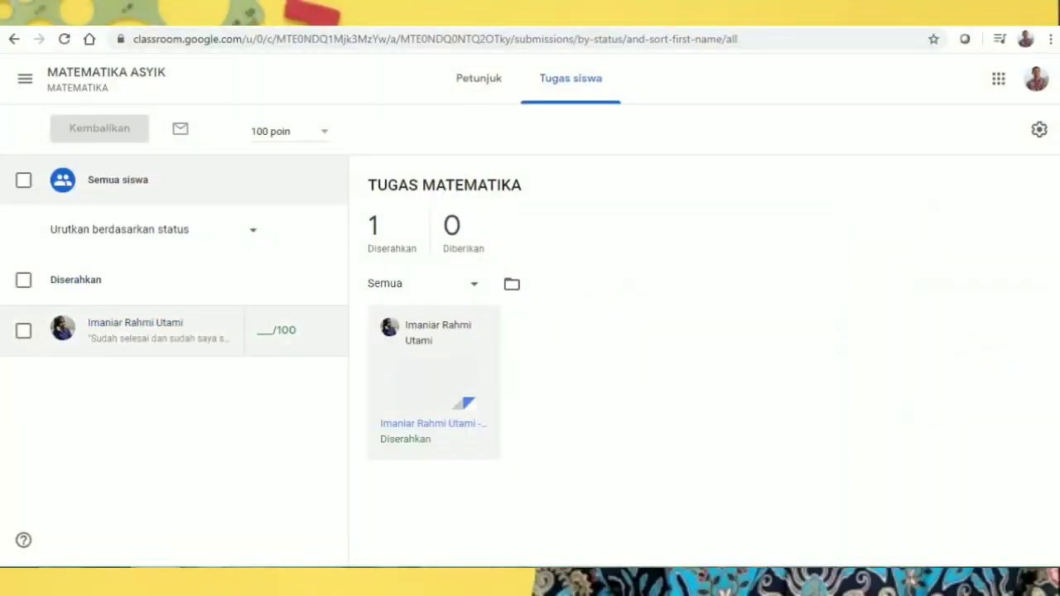
pyautogui.click(24, 330)
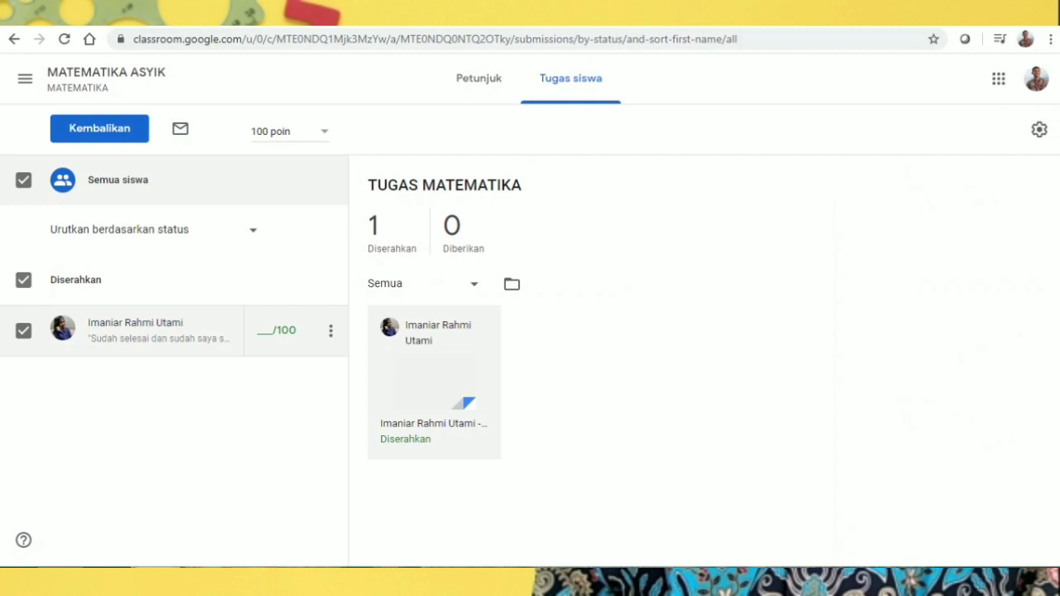
pyautogui.click(278, 331)
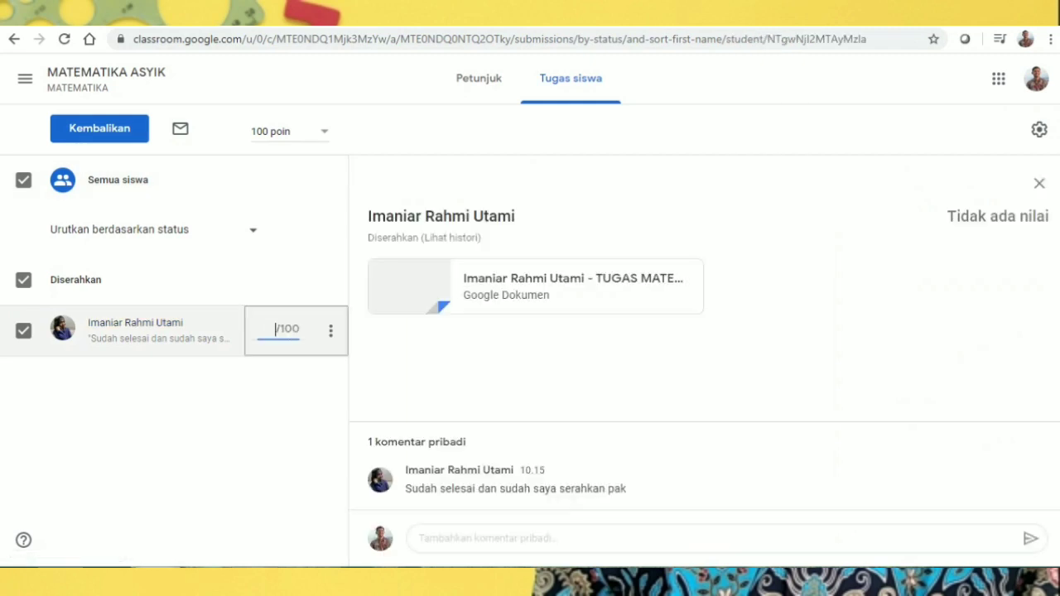
pyautogui.write('100')
pyautogui.click(99, 128)
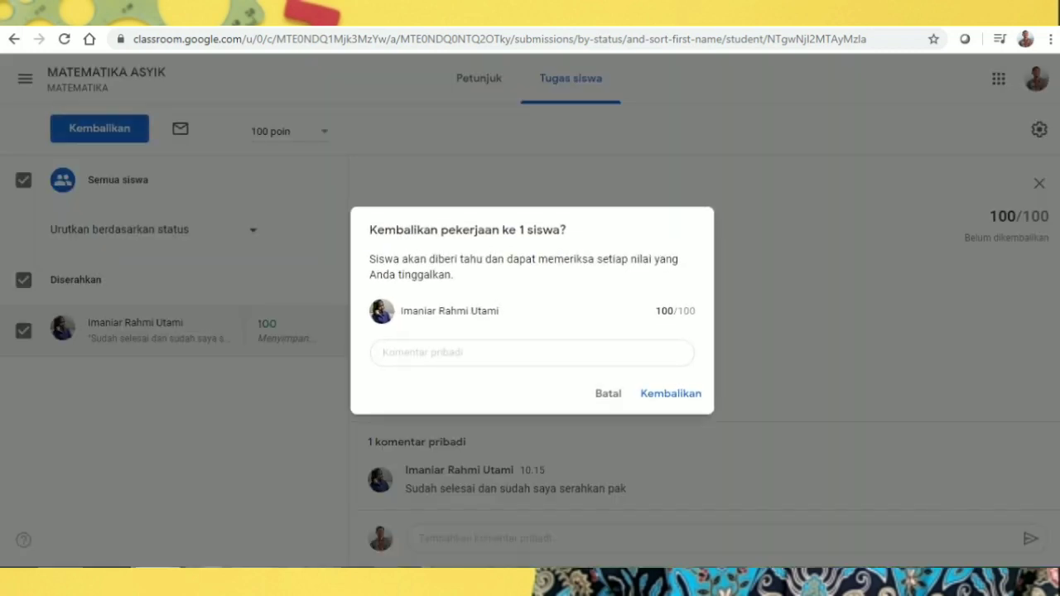
pyautogui.click(671, 394)
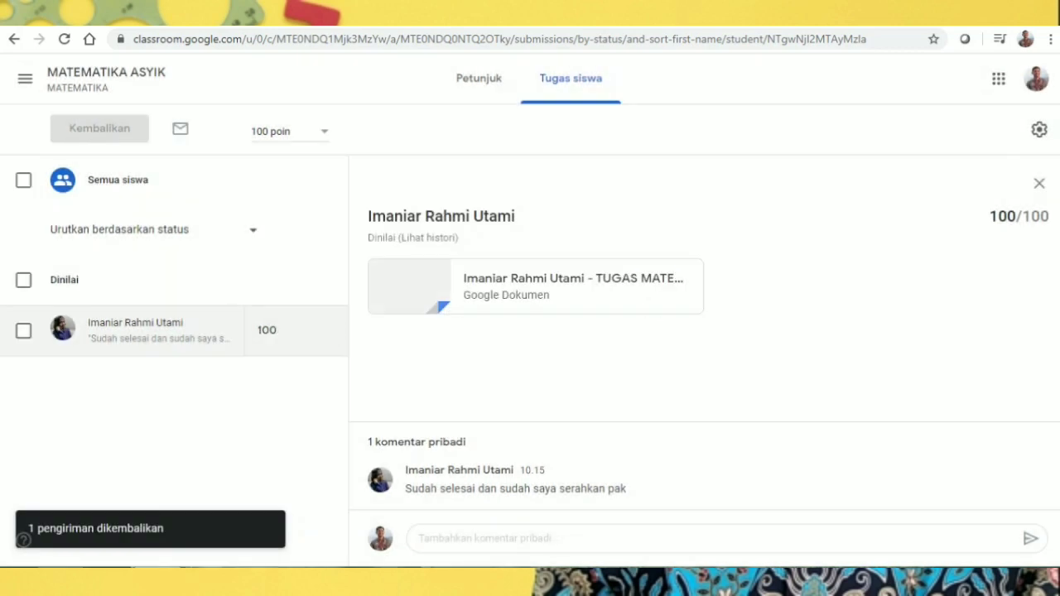
# - Grade the student's KUIS MATEMATIKA submission under the topic D. UJIAN with 100 points and return it to the student
pyautogui.click(107, 73)
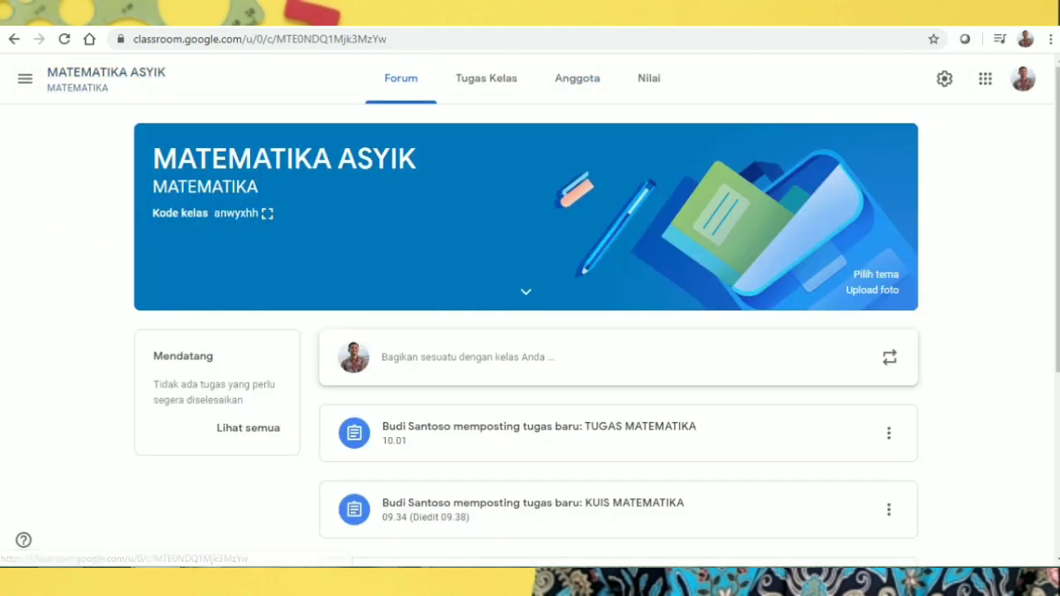
pyautogui.click(486, 78)
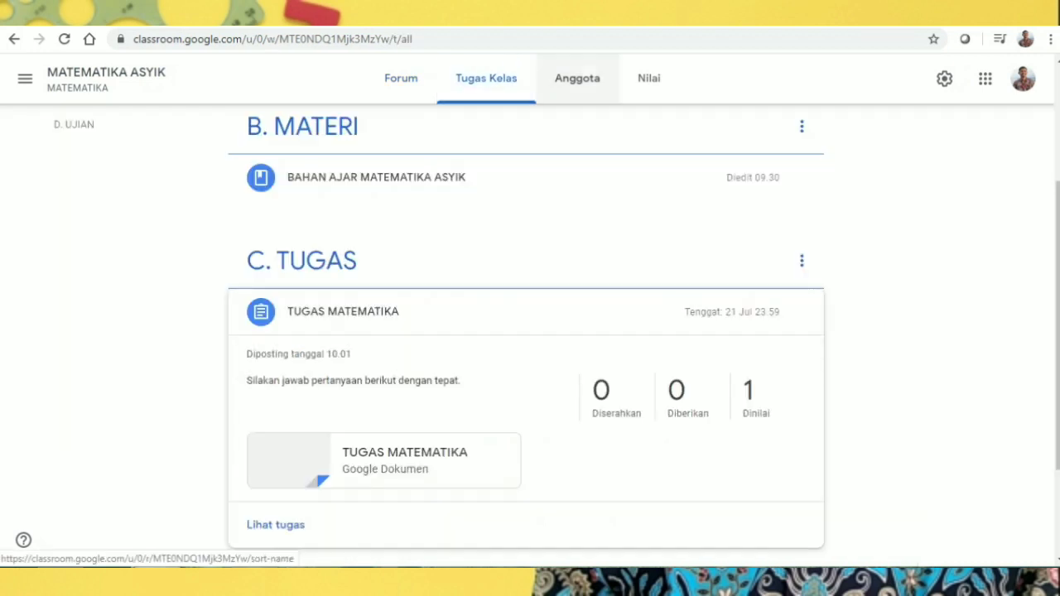
pyautogui.scroll(-2, 526, 331)
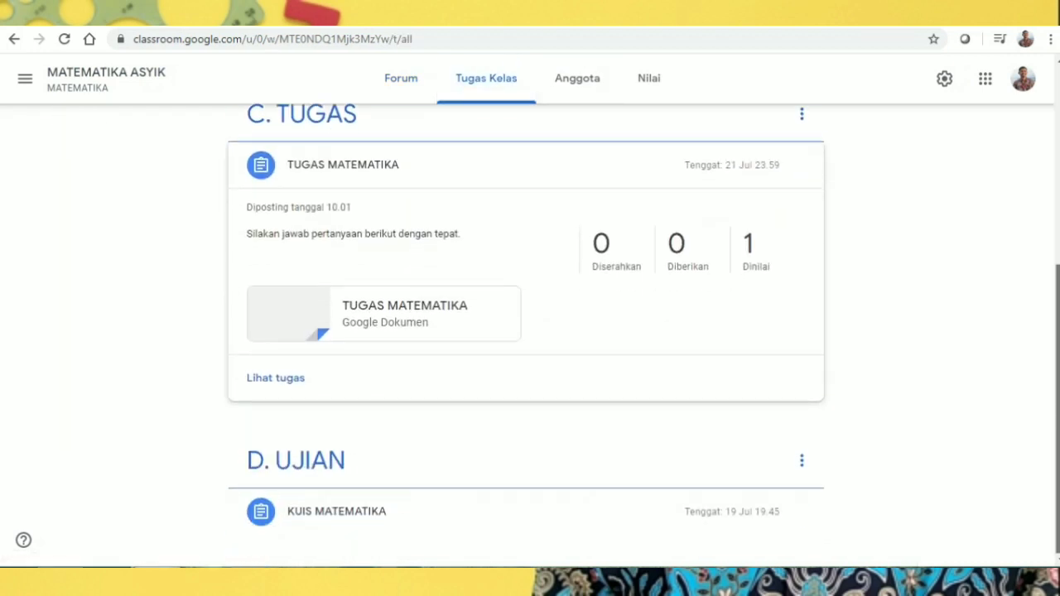
pyautogui.click(336, 510)
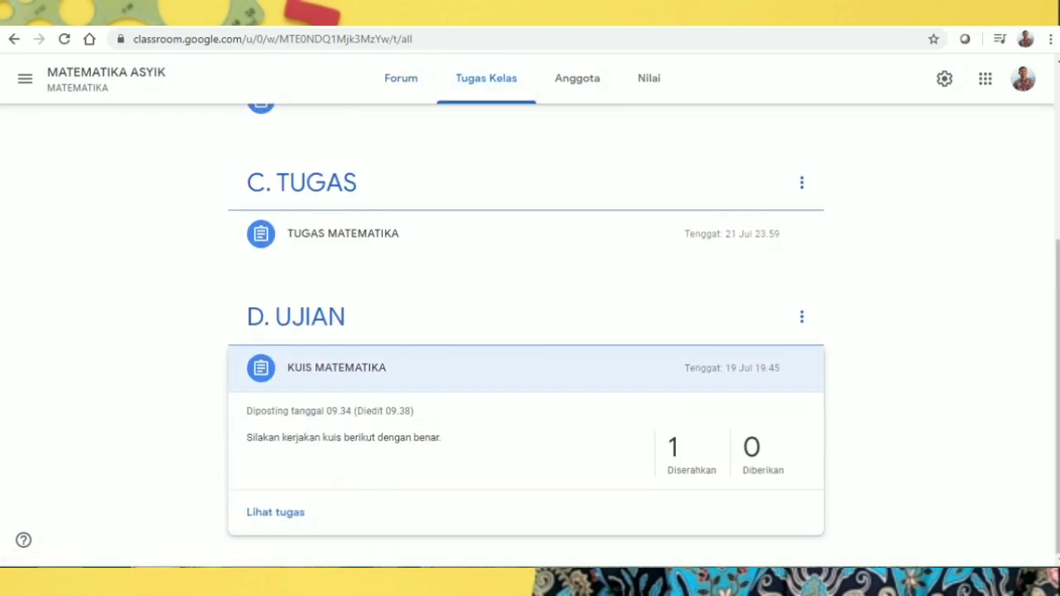
pyautogui.click(275, 512)
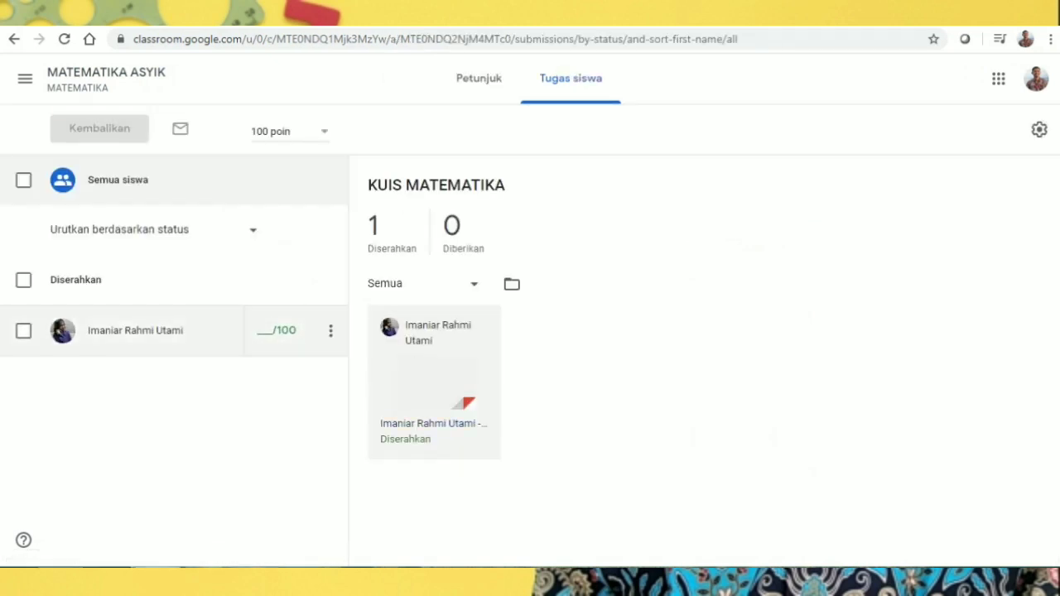
pyautogui.click(278, 330)
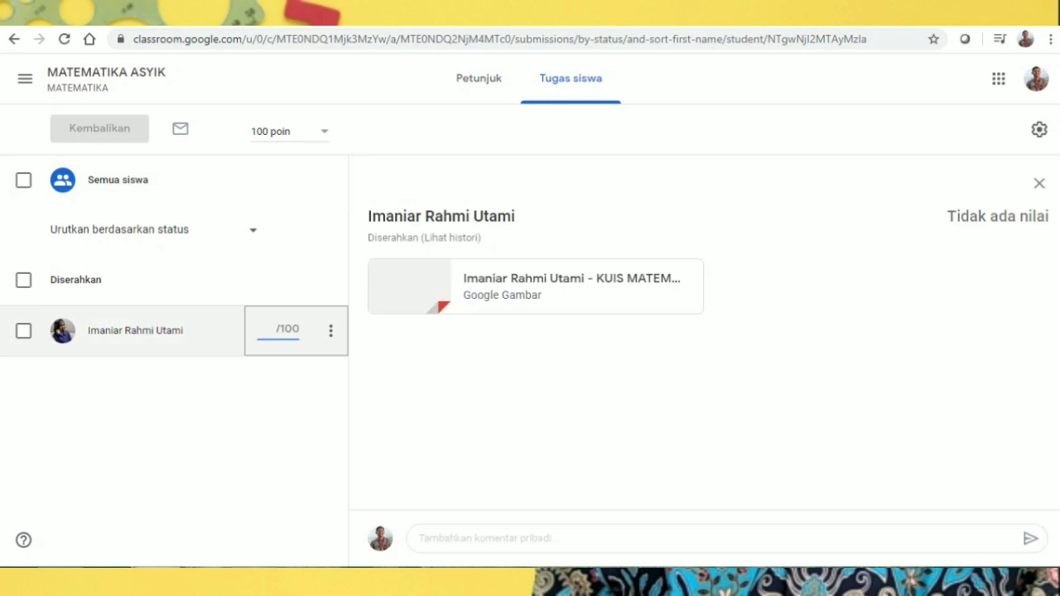
pyautogui.write('100')
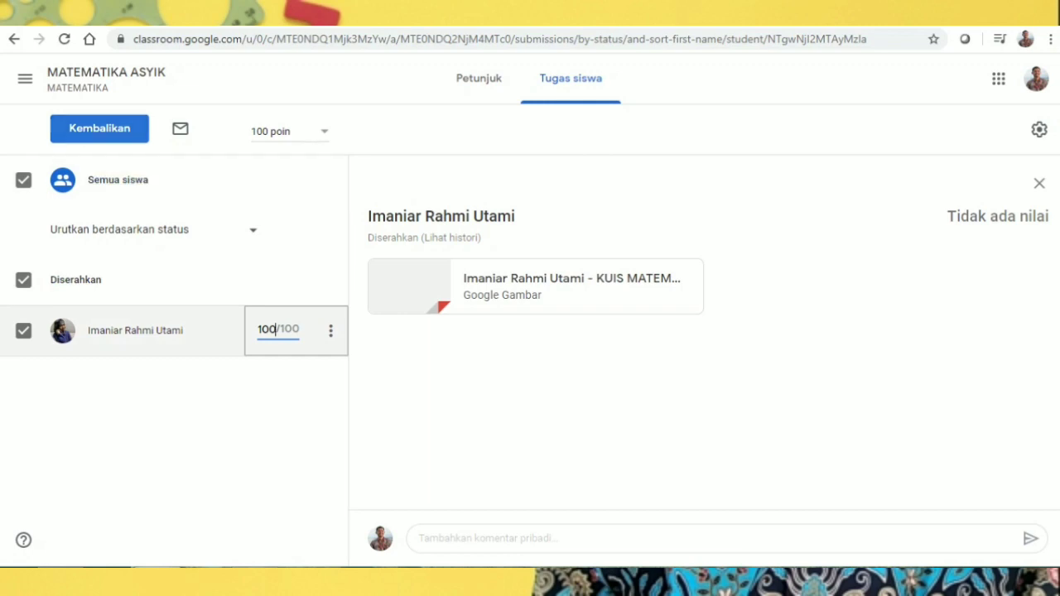
pyautogui.click(100, 128)
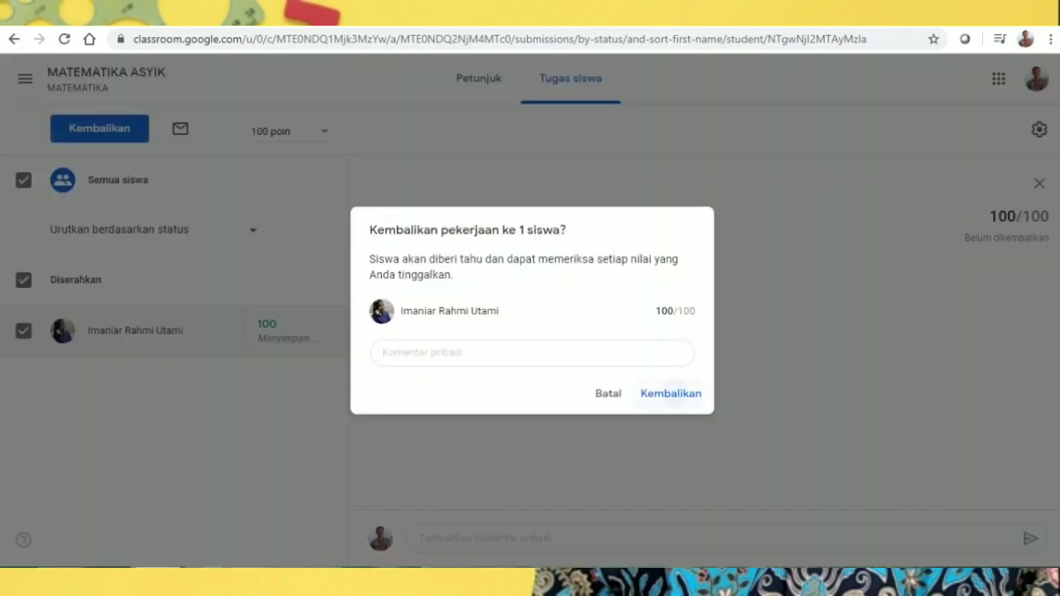
pyautogui.click(675, 395)
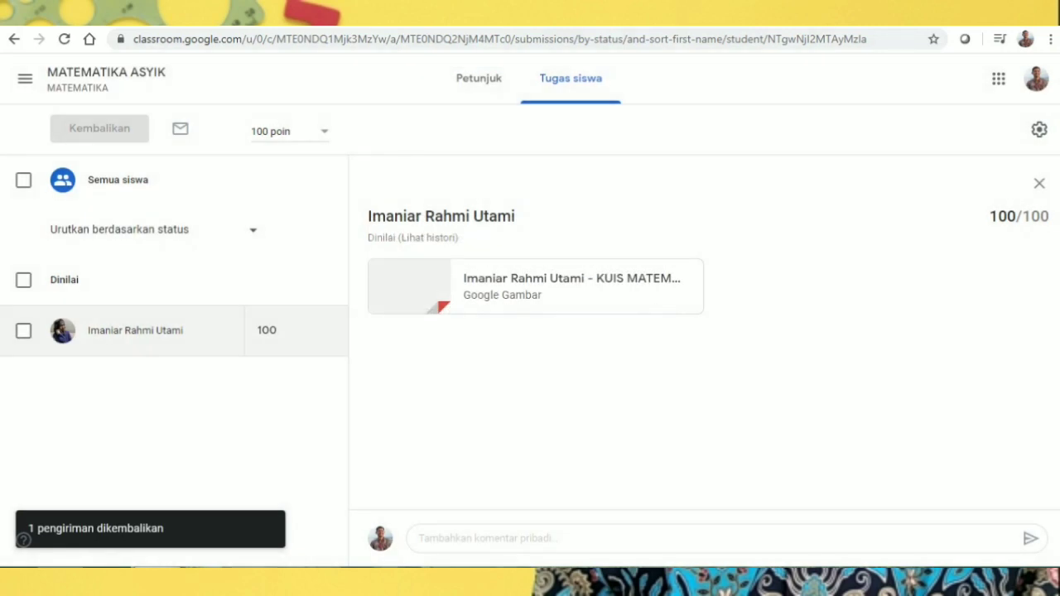
# - Go back to the MATEMATIKA ASYIK classwork and review the items under the topics from D. UJIAN up to A. ABSENSI
pyautogui.click(106, 73)
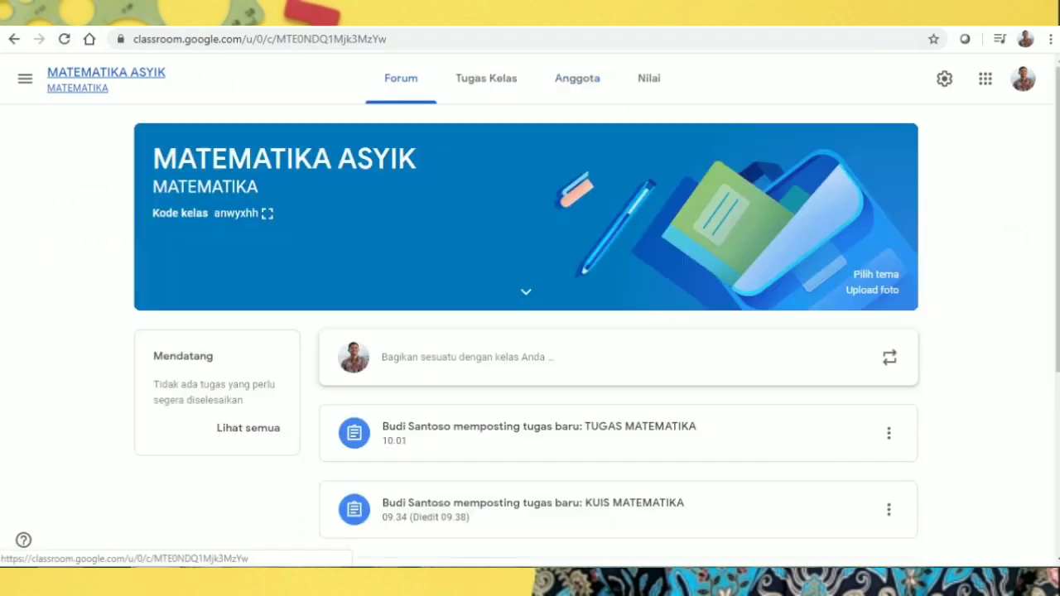
pyautogui.click(486, 78)
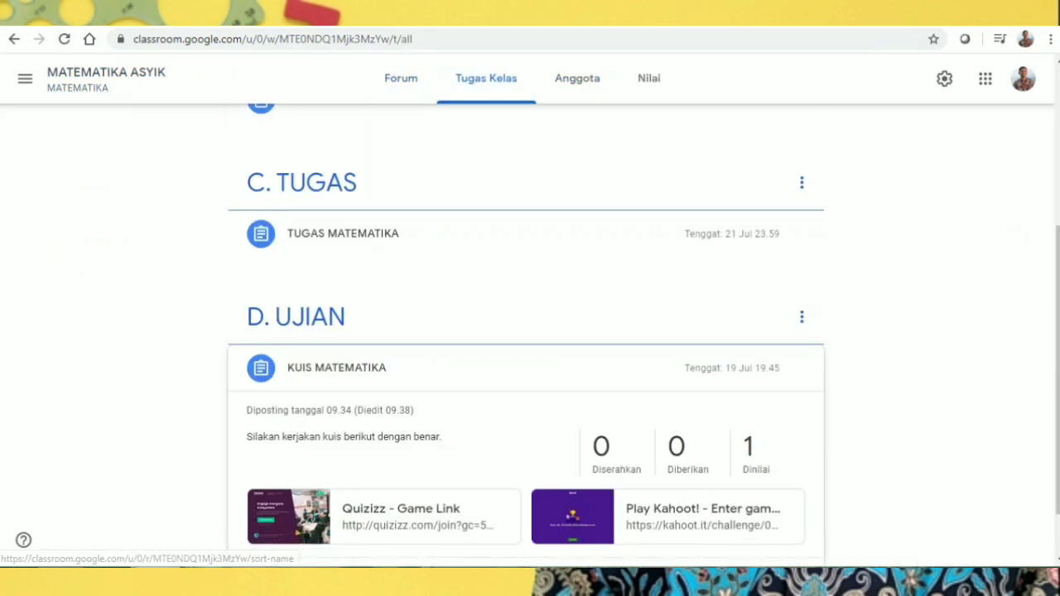
pyautogui.moveTo(1057, 315); pyautogui.dragTo(1057, 354)
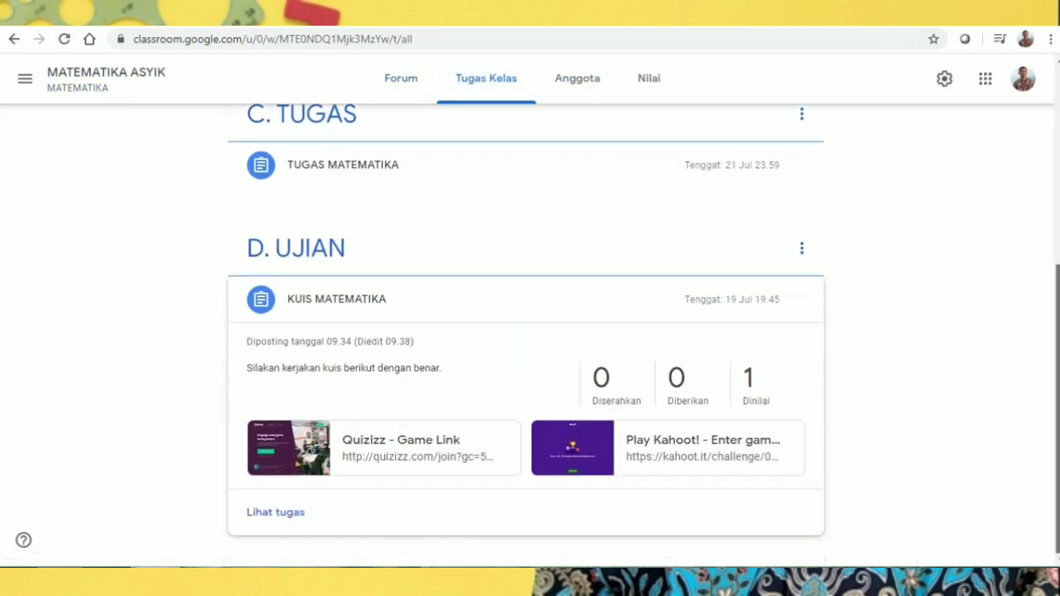
pyautogui.scroll(4, 530, 332)
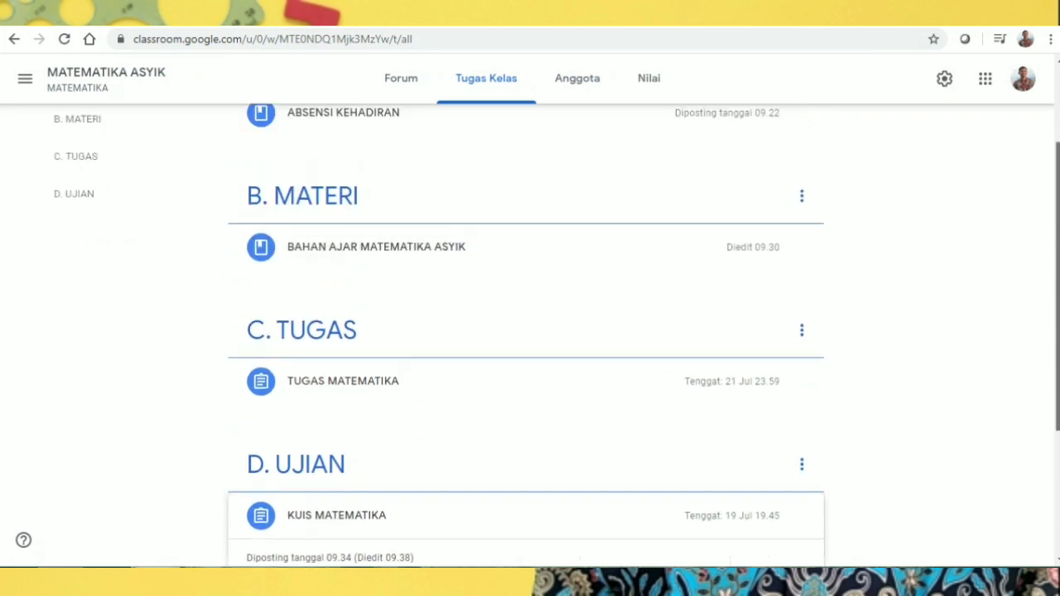
pyautogui.scroll(1, 530, 332)
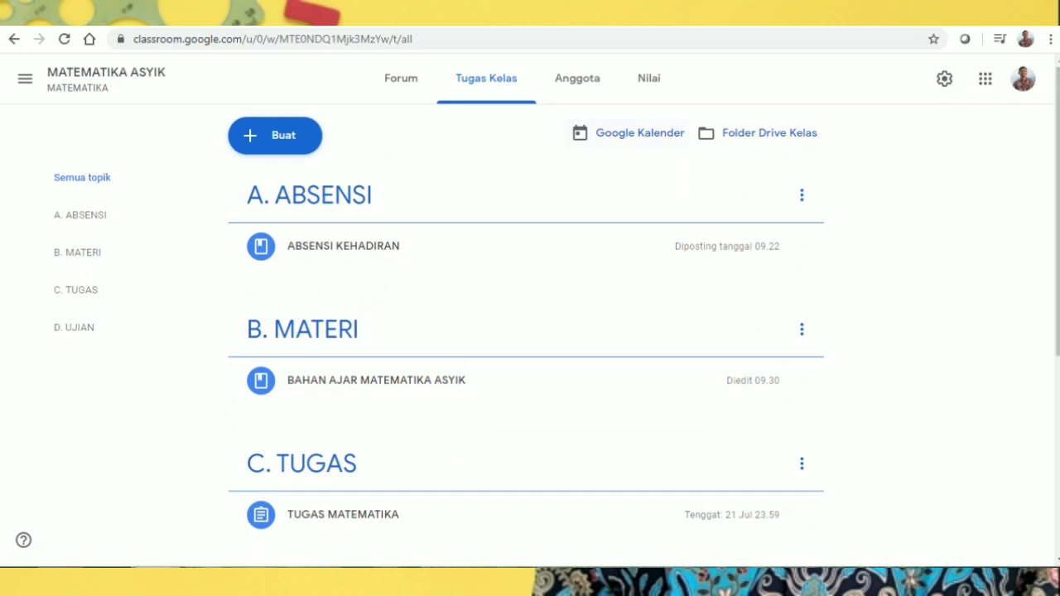
# - Export all class grades to Google Sheets from the TUGAS MATEMATIKA student work, and widen column C to fit the student's e-mail
pyautogui.click(649, 78)
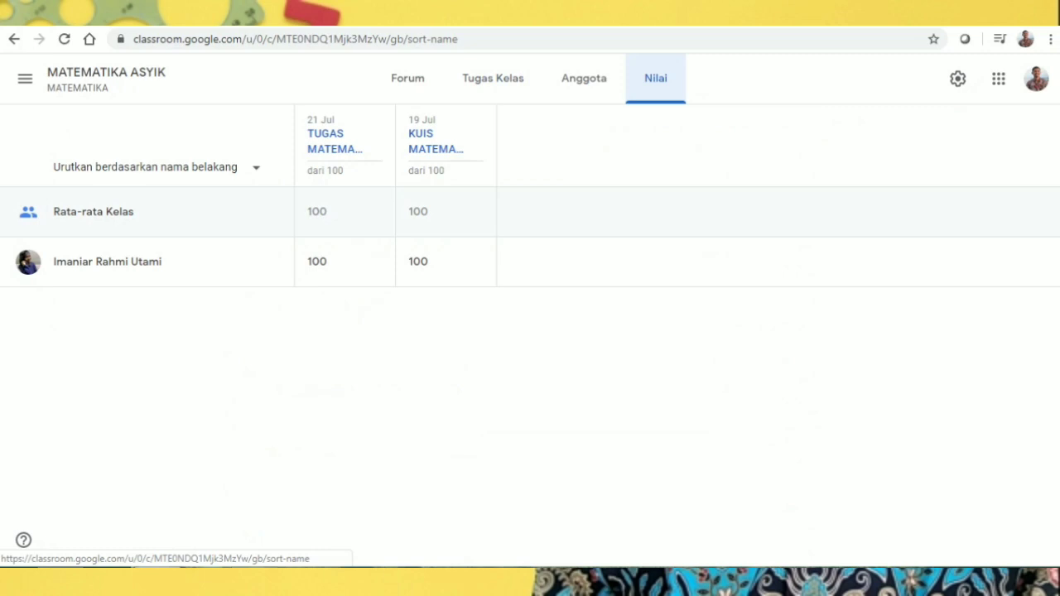
pyautogui.click(329, 141)
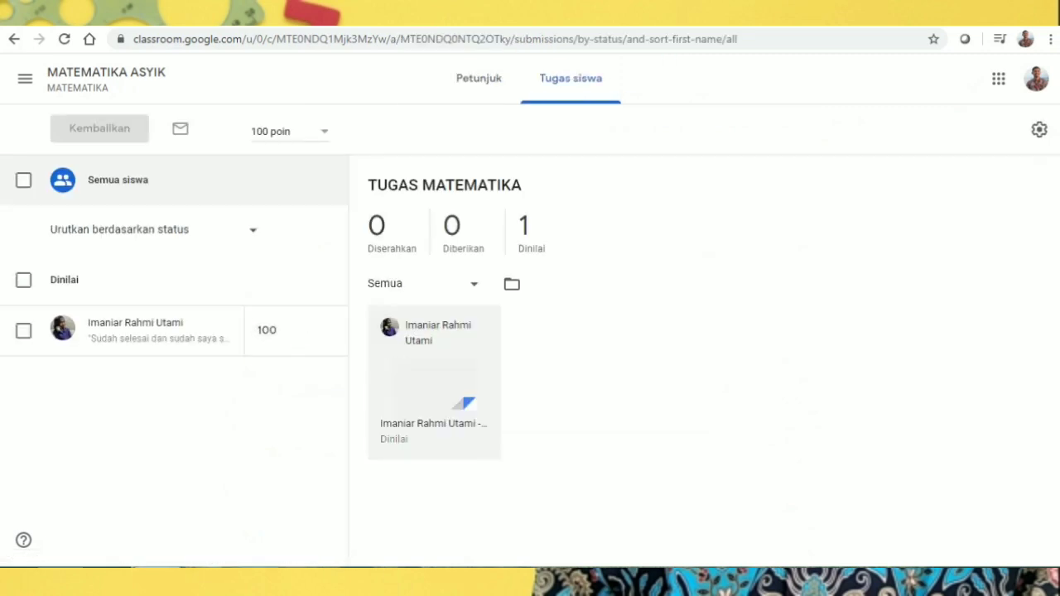
pyautogui.click(1040, 130)
pyautogui.click(945, 163)
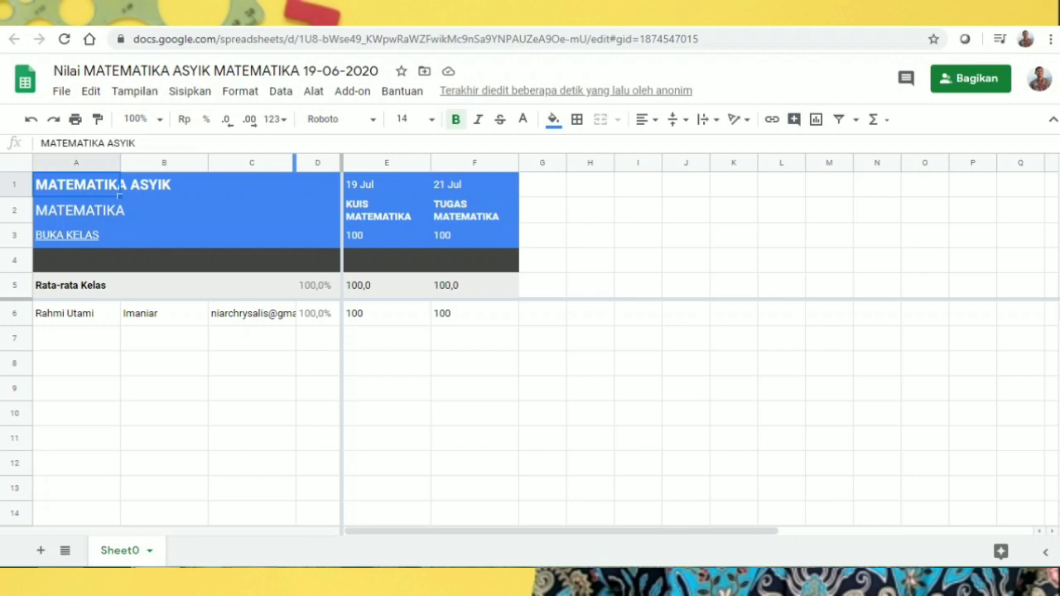
pyautogui.moveTo(294, 162); pyautogui.dragTo(358, 163)
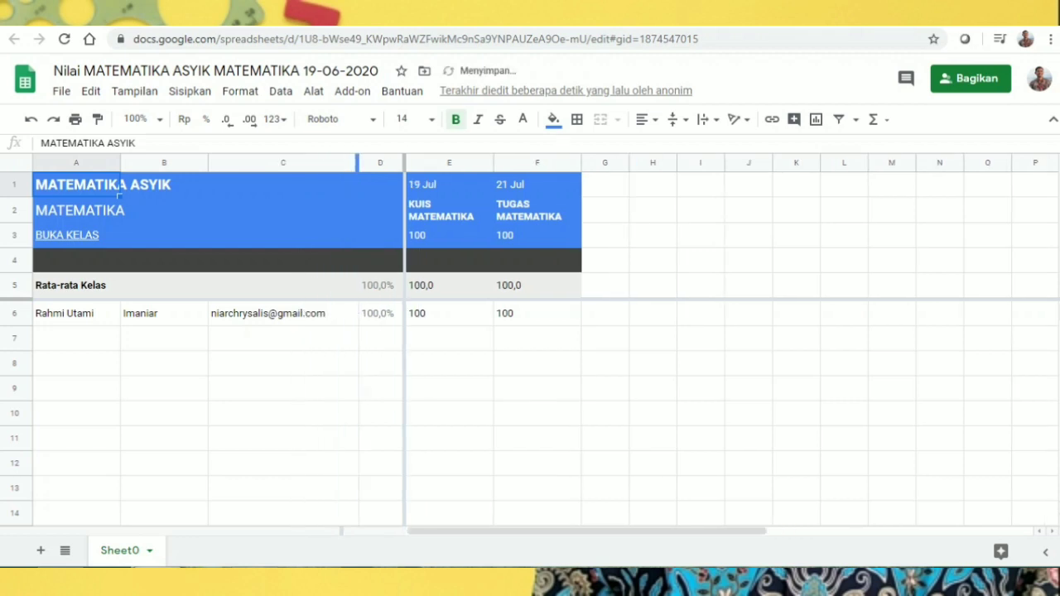